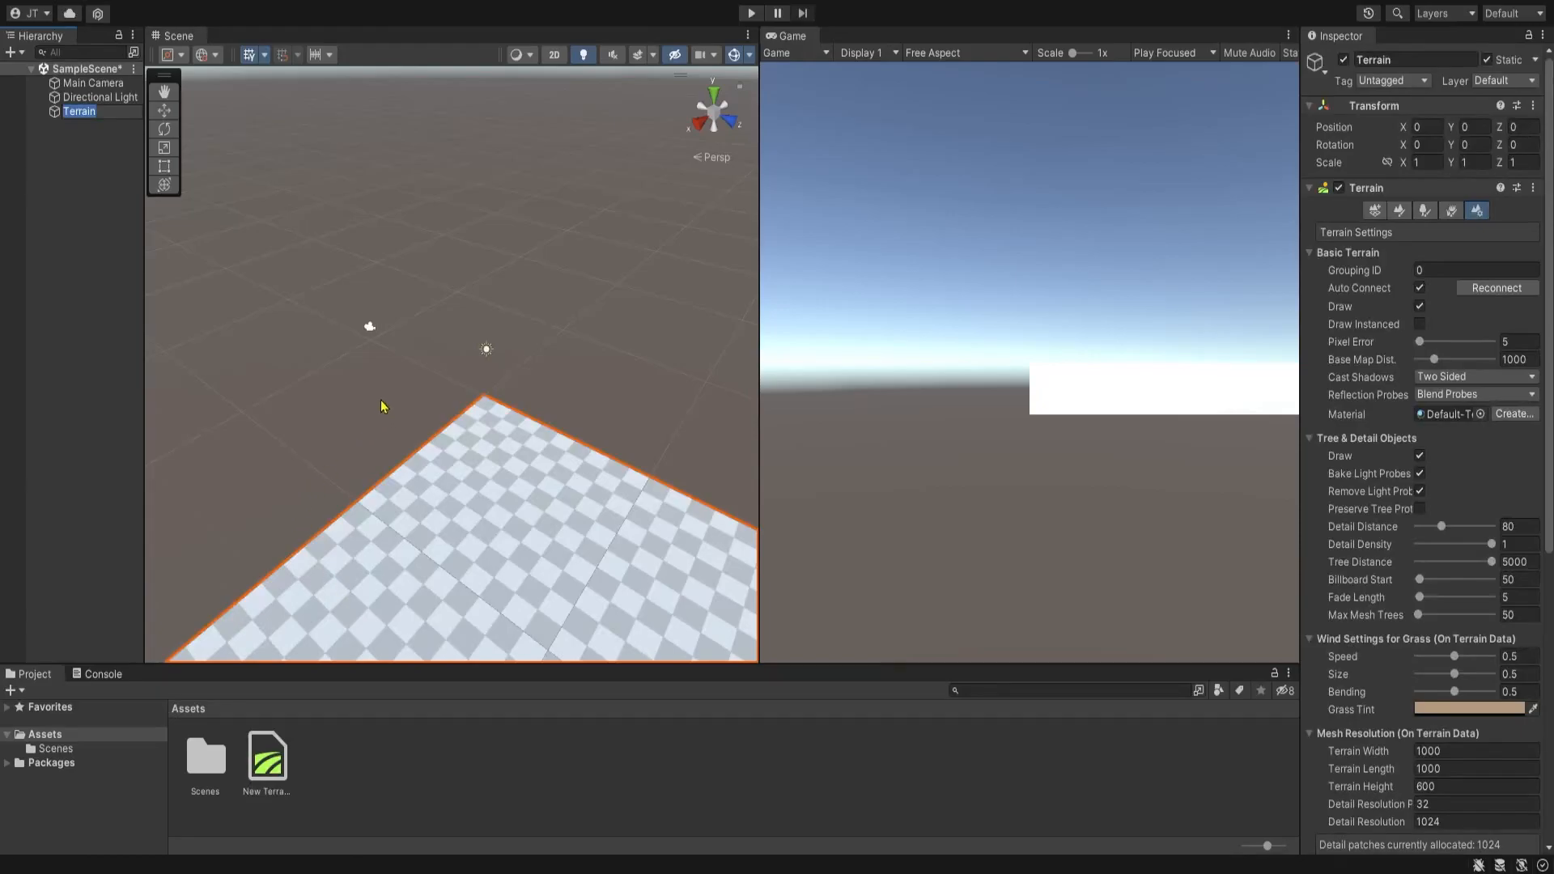
Look over the plain terrain and examine each of the Terrain component's tools, from neighbor terrains through painting trees and details to terrain settings
{"action": "left_click", "coordinate": [382, 409]}
{"action": "left_click_drag", "start_coordinate": [381, 409], "coordinate": [485, 284], "text": "alt"}
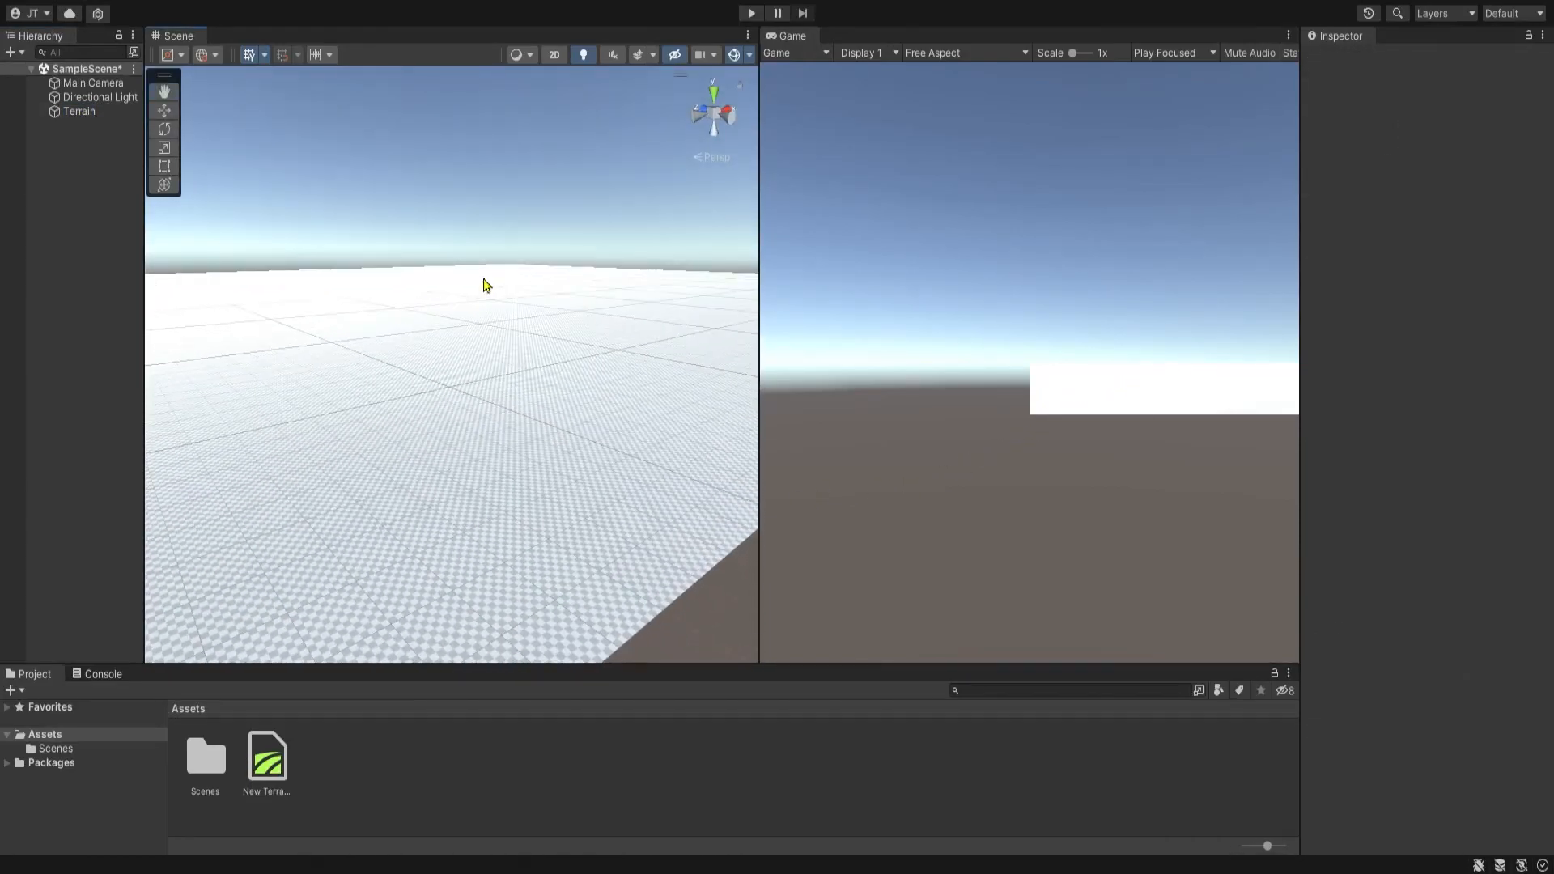
{"action": "left_click", "coordinate": [78, 112]}
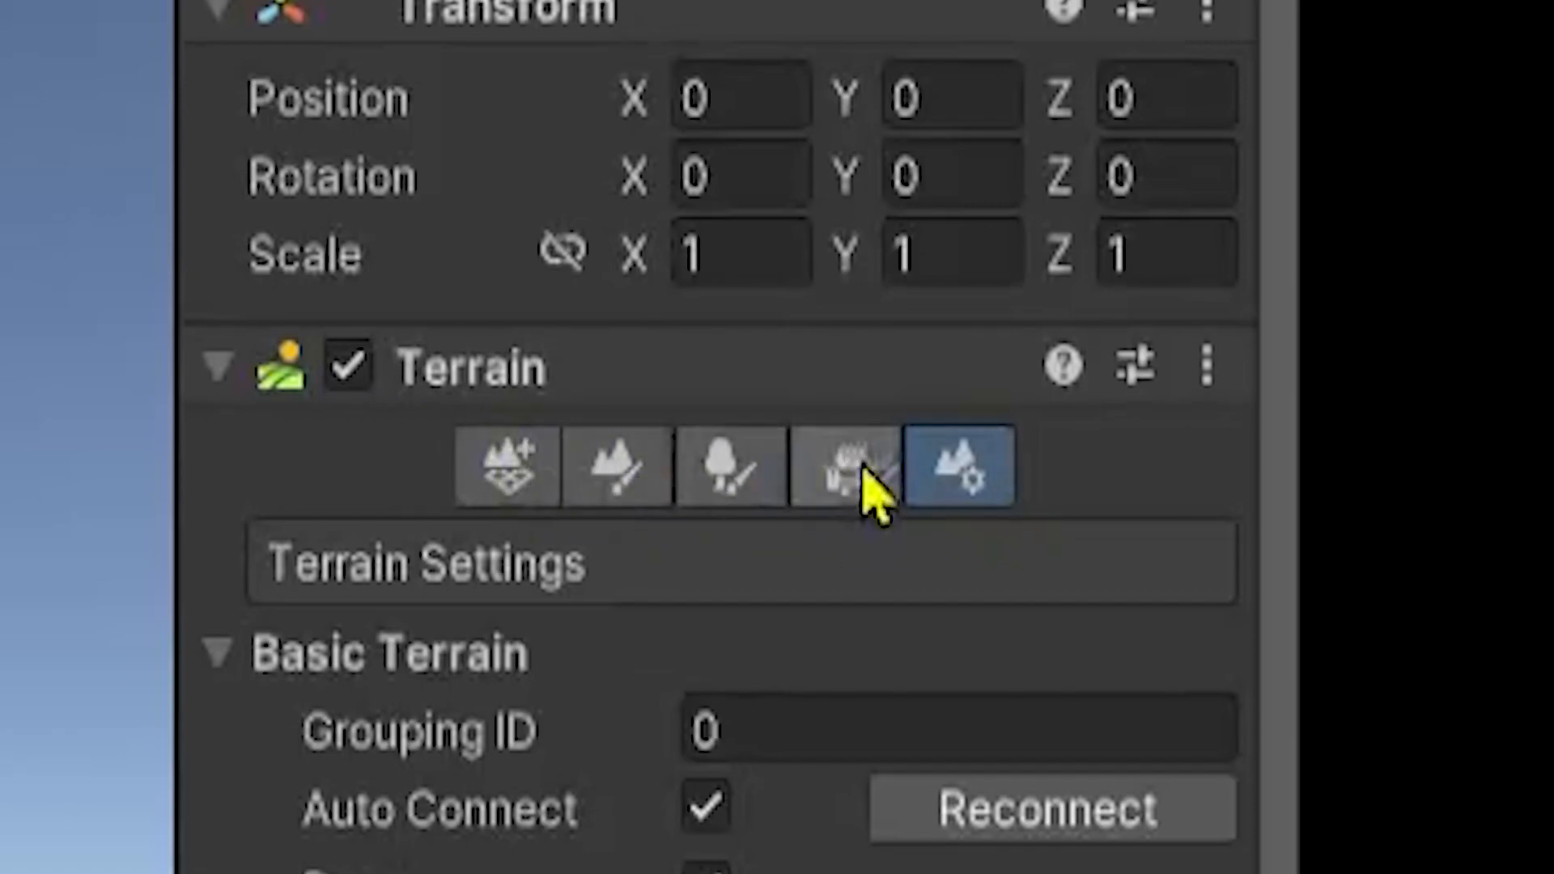
{"action": "left_click", "coordinate": [511, 476]}
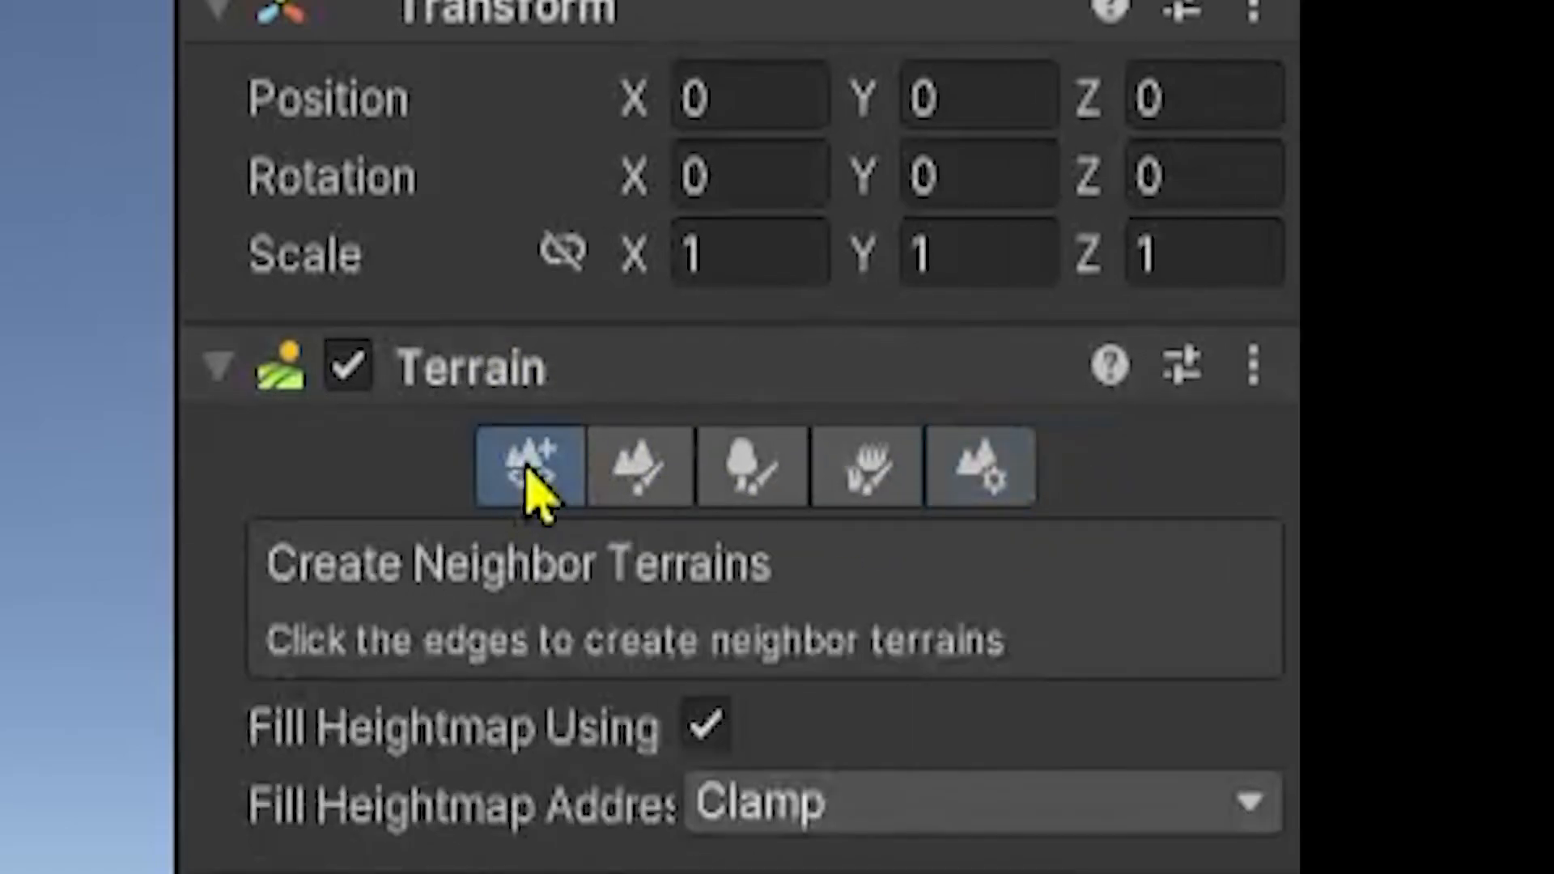
{"action": "left_click", "coordinate": [641, 471]}
{"action": "left_click", "coordinate": [768, 484]}
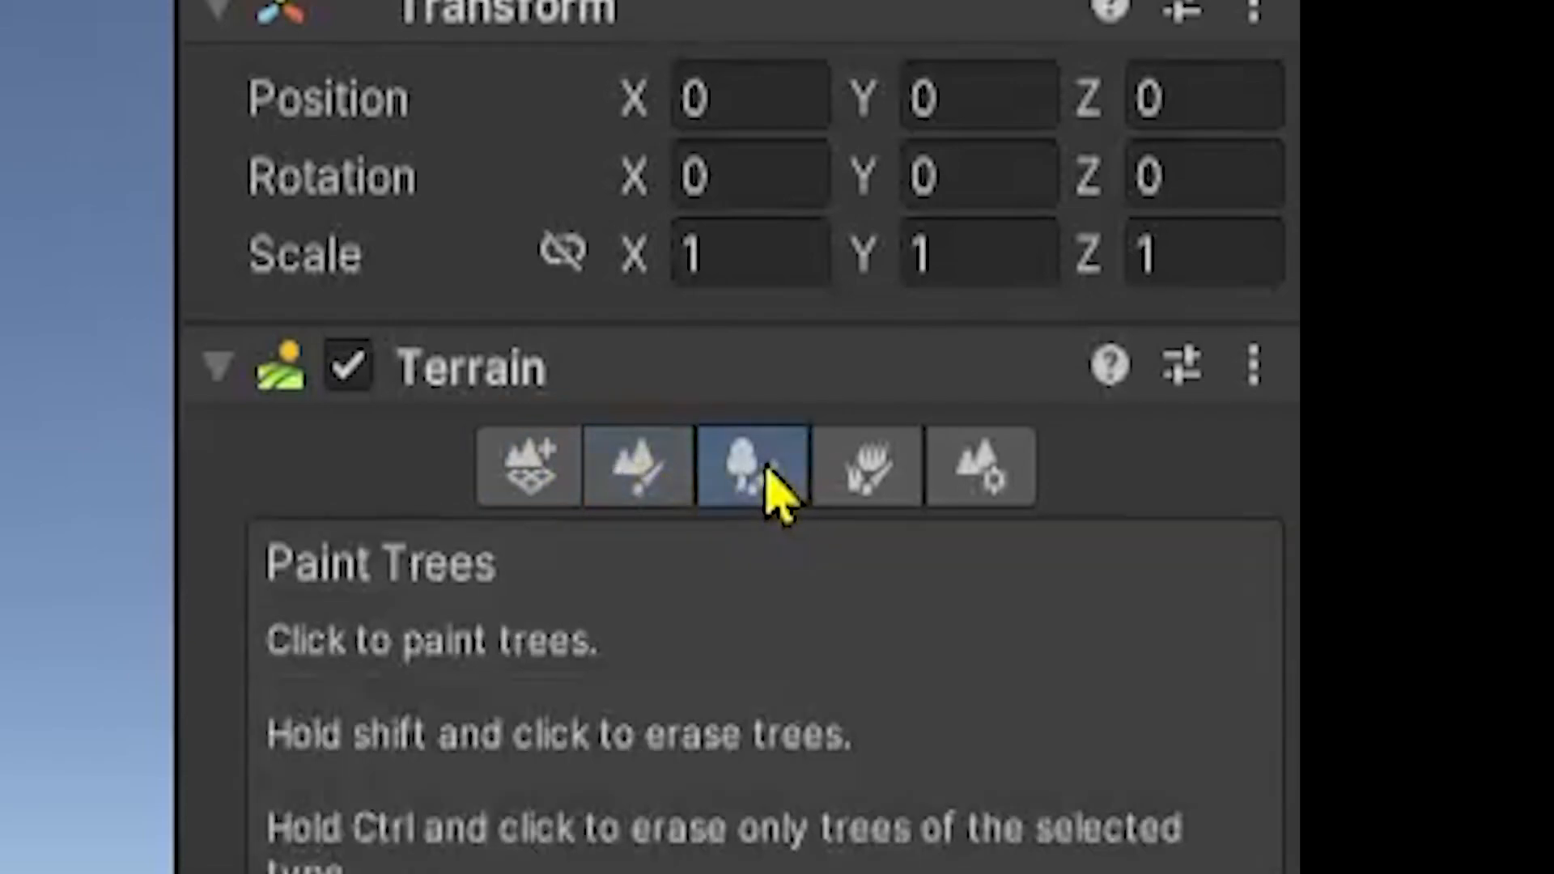
{"action": "left_click", "coordinate": [887, 470]}
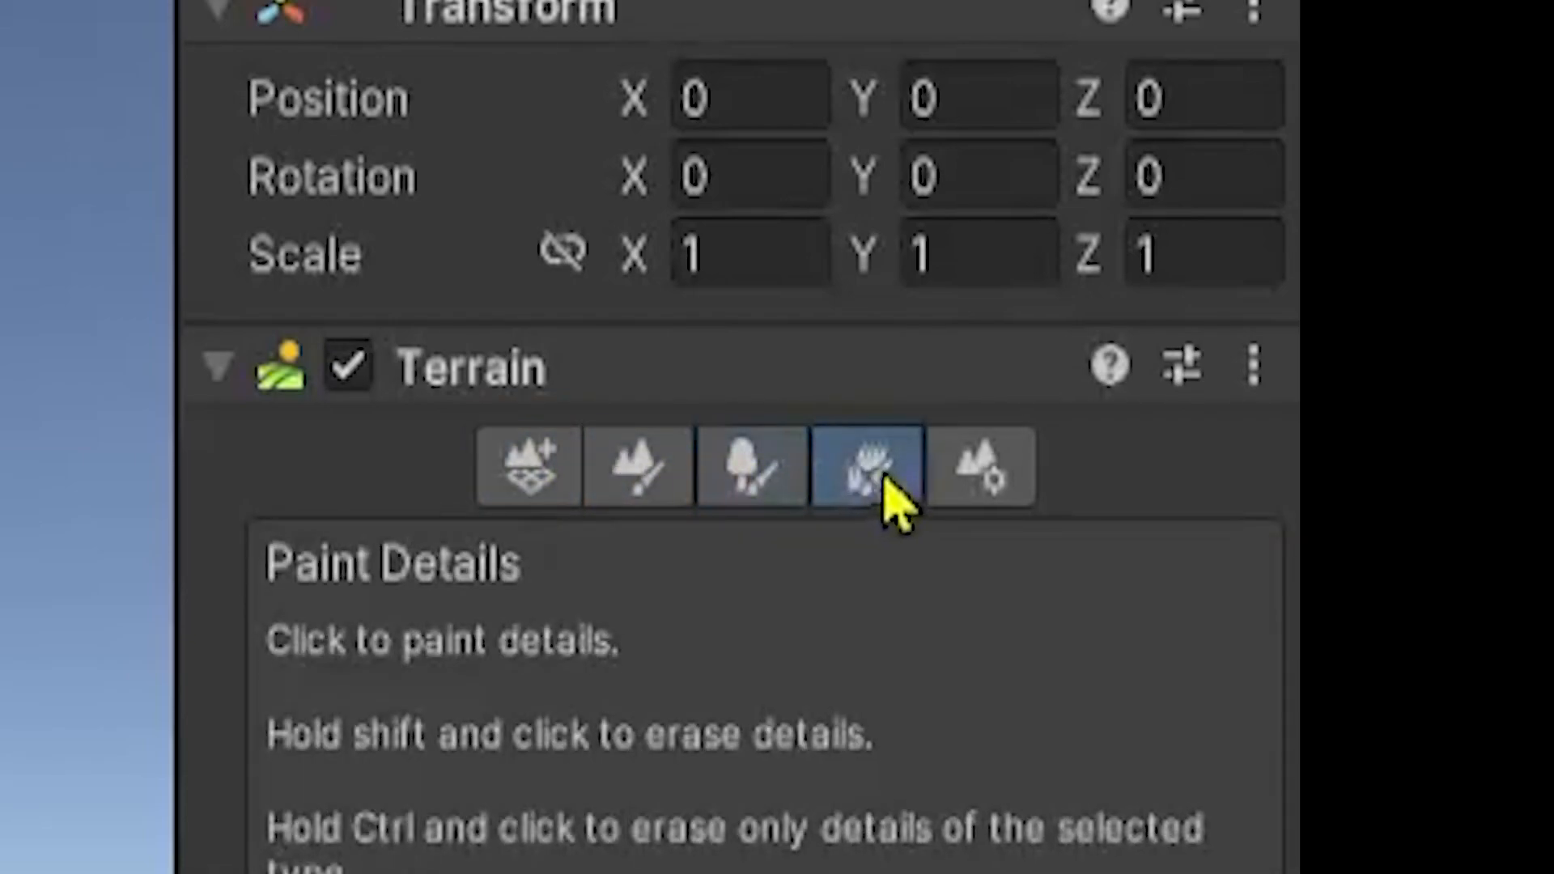
{"action": "left_click", "coordinate": [1019, 484]}
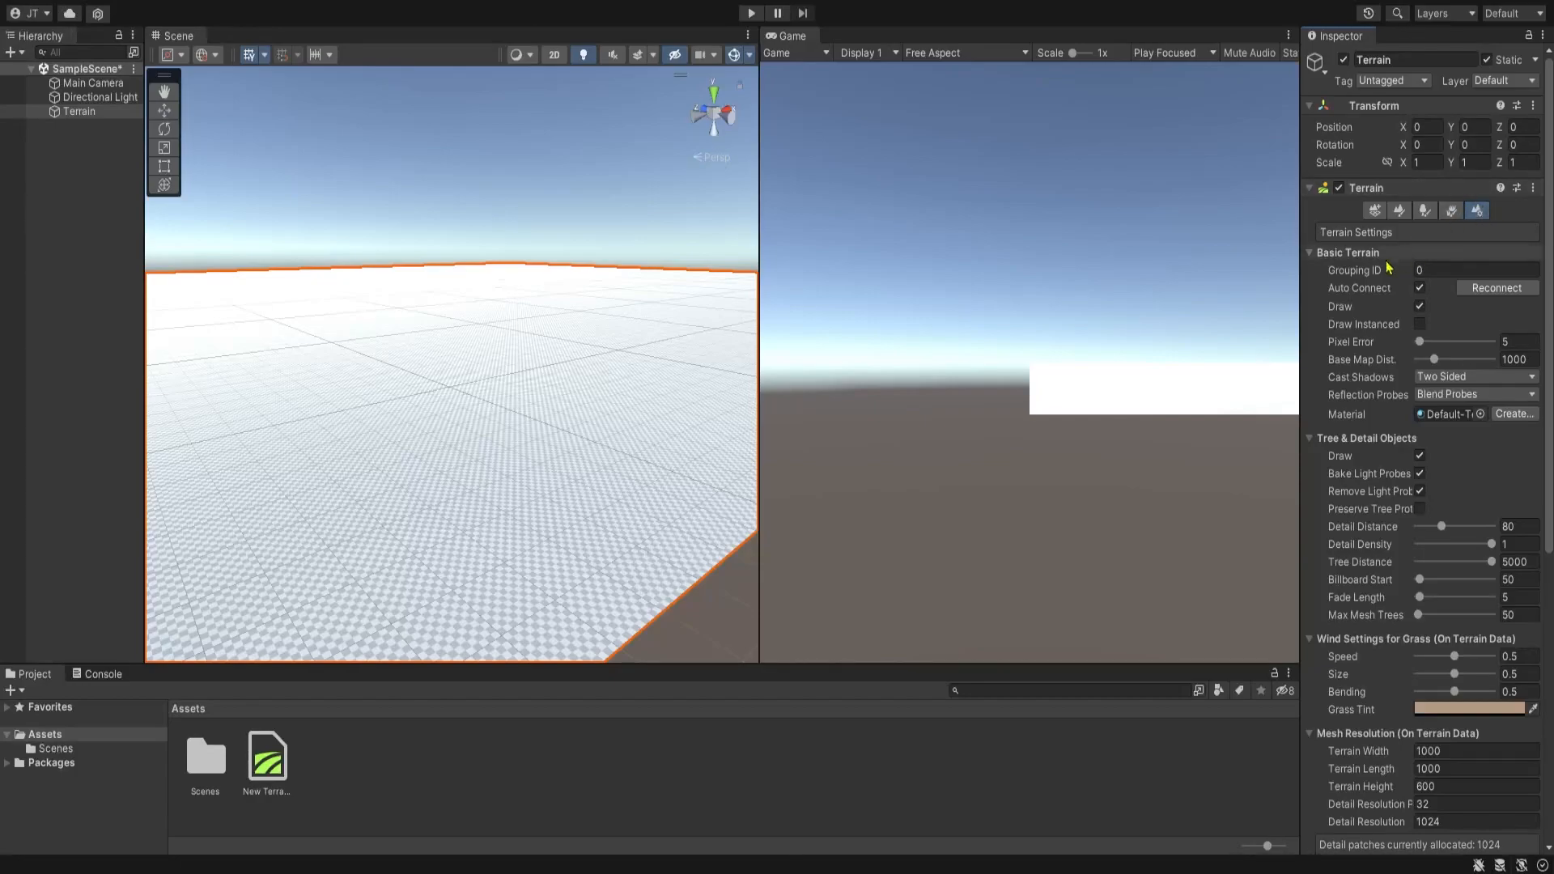
Set the terrain's width and length both to 50 in the mesh resolution settings
{"action": "scroll", "coordinate": [1348, 353], "scroll_direction": "down", "scroll_amount": 5}
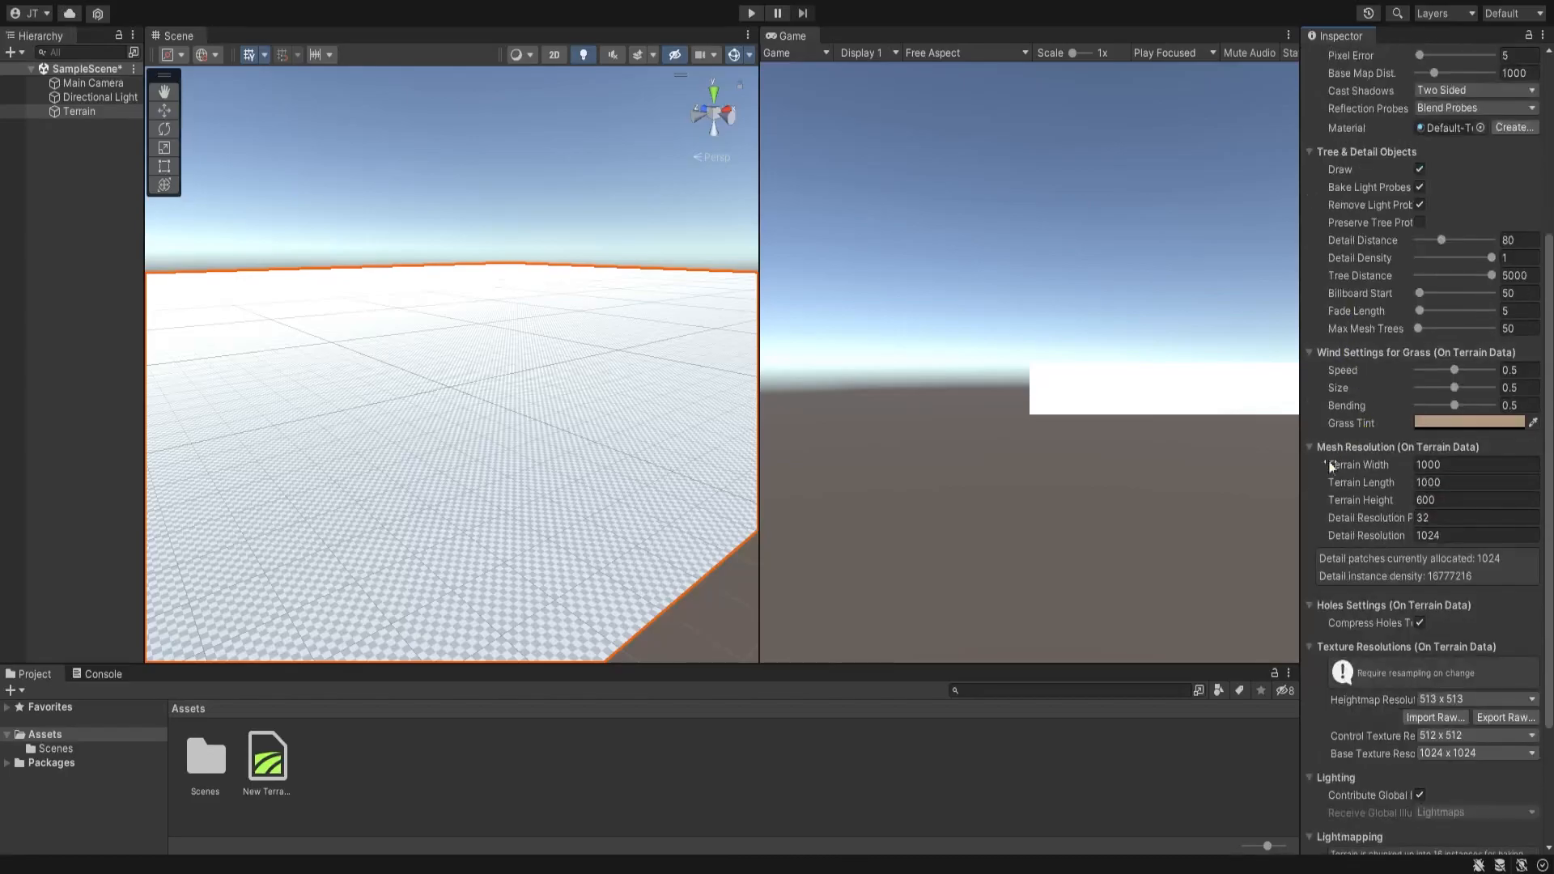
{"action": "left_click", "coordinate": [1446, 465]}
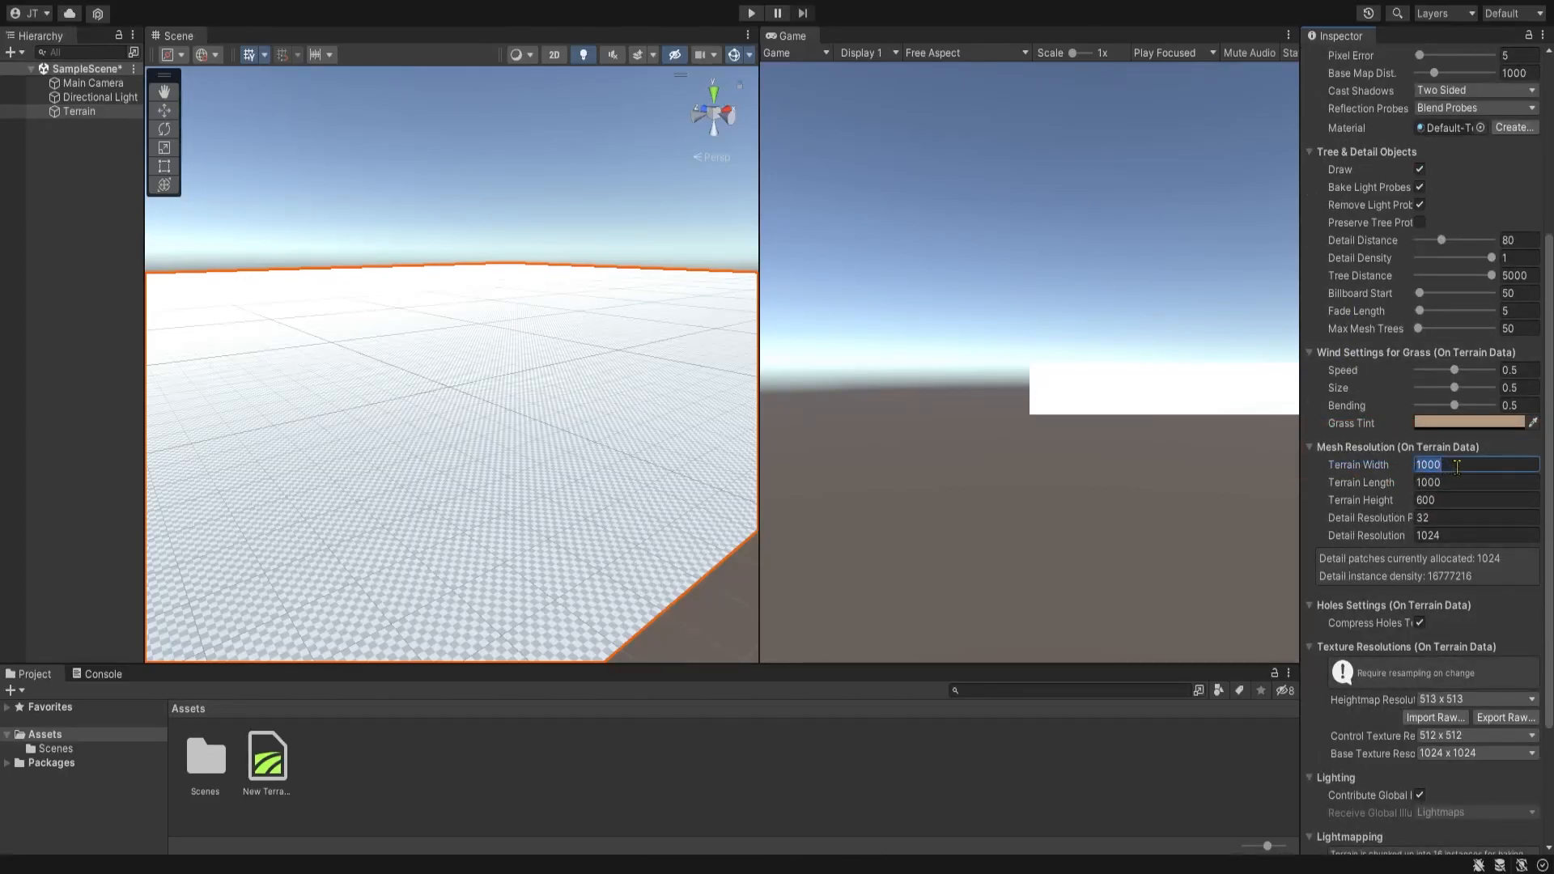
{"action": "type", "text": "50"}
{"action": "key", "text": "Return"}
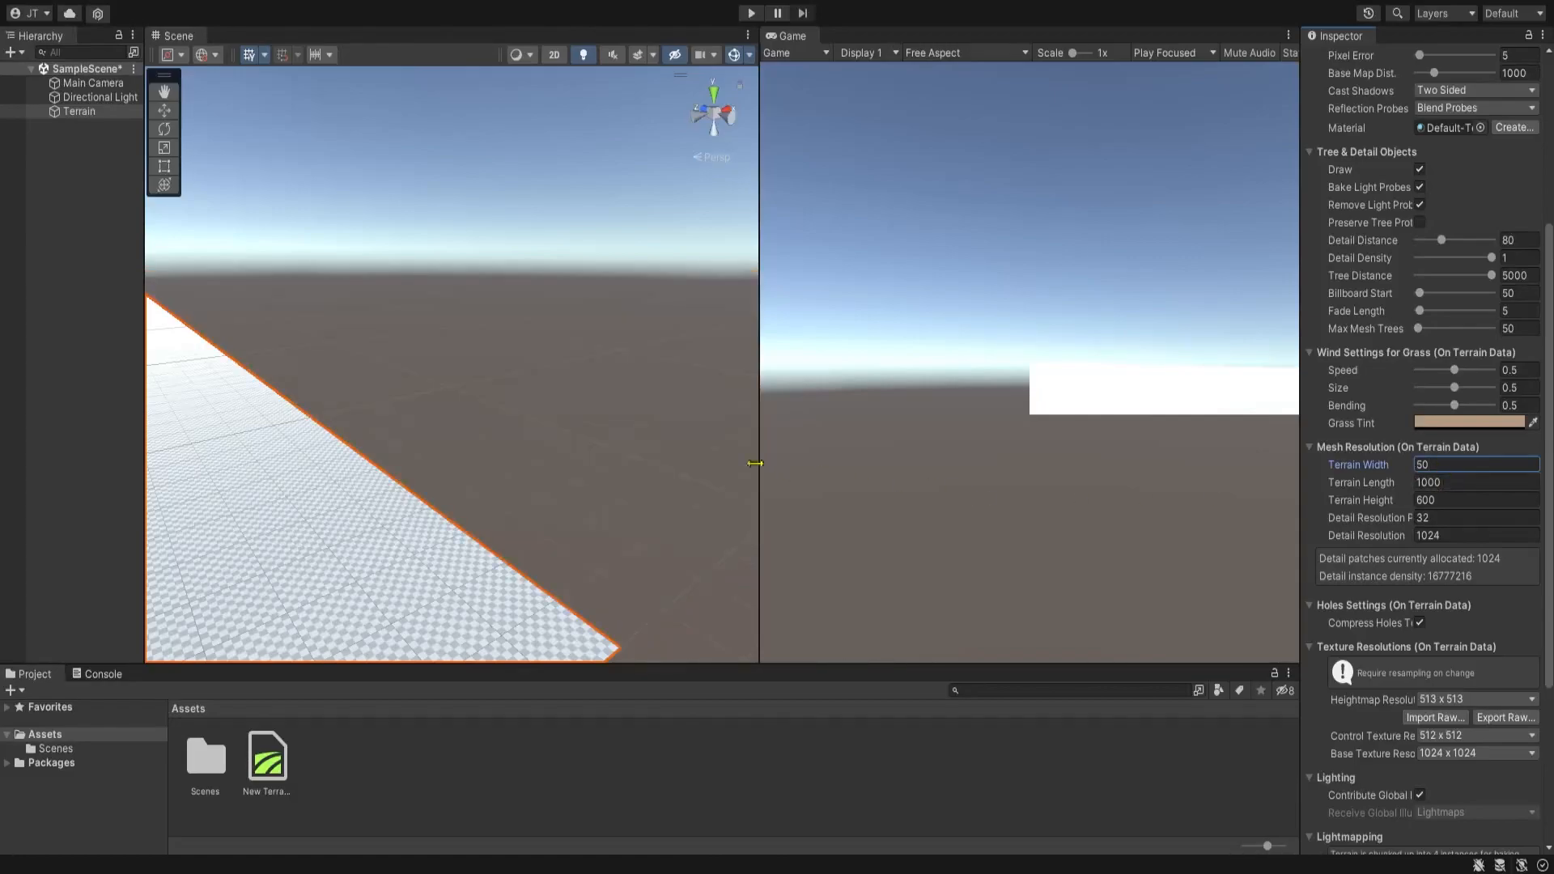
{"action": "left_click", "coordinate": [1476, 481]}
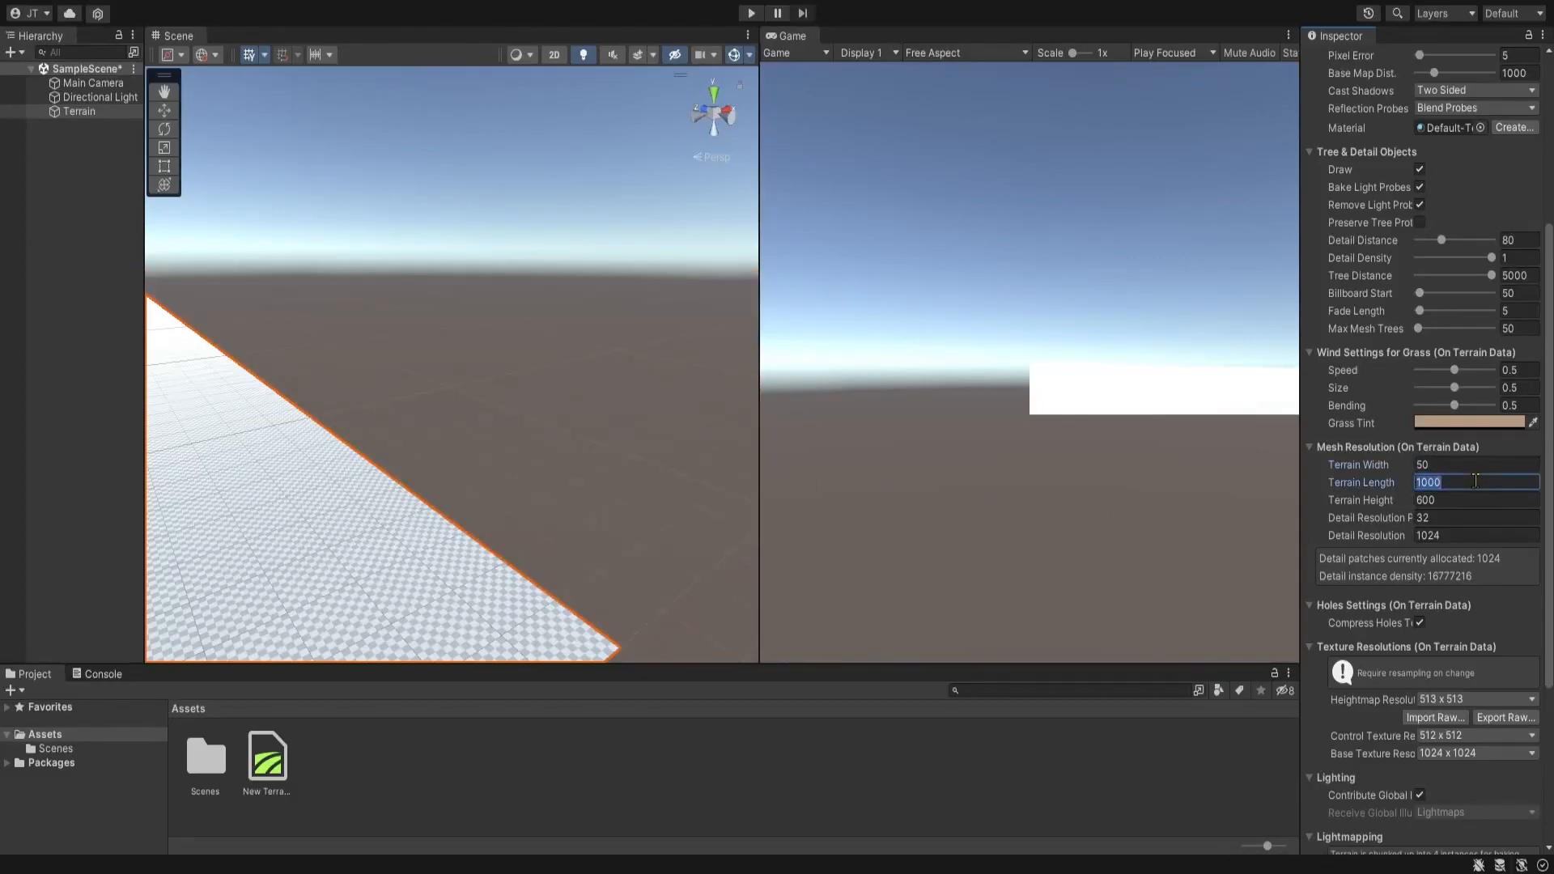
{"action": "type", "text": "50"}
{"action": "key", "text": "Return"}
{"action": "right_click_drag", "start_coordinate": [571, 410], "coordinate": [359, 575]}
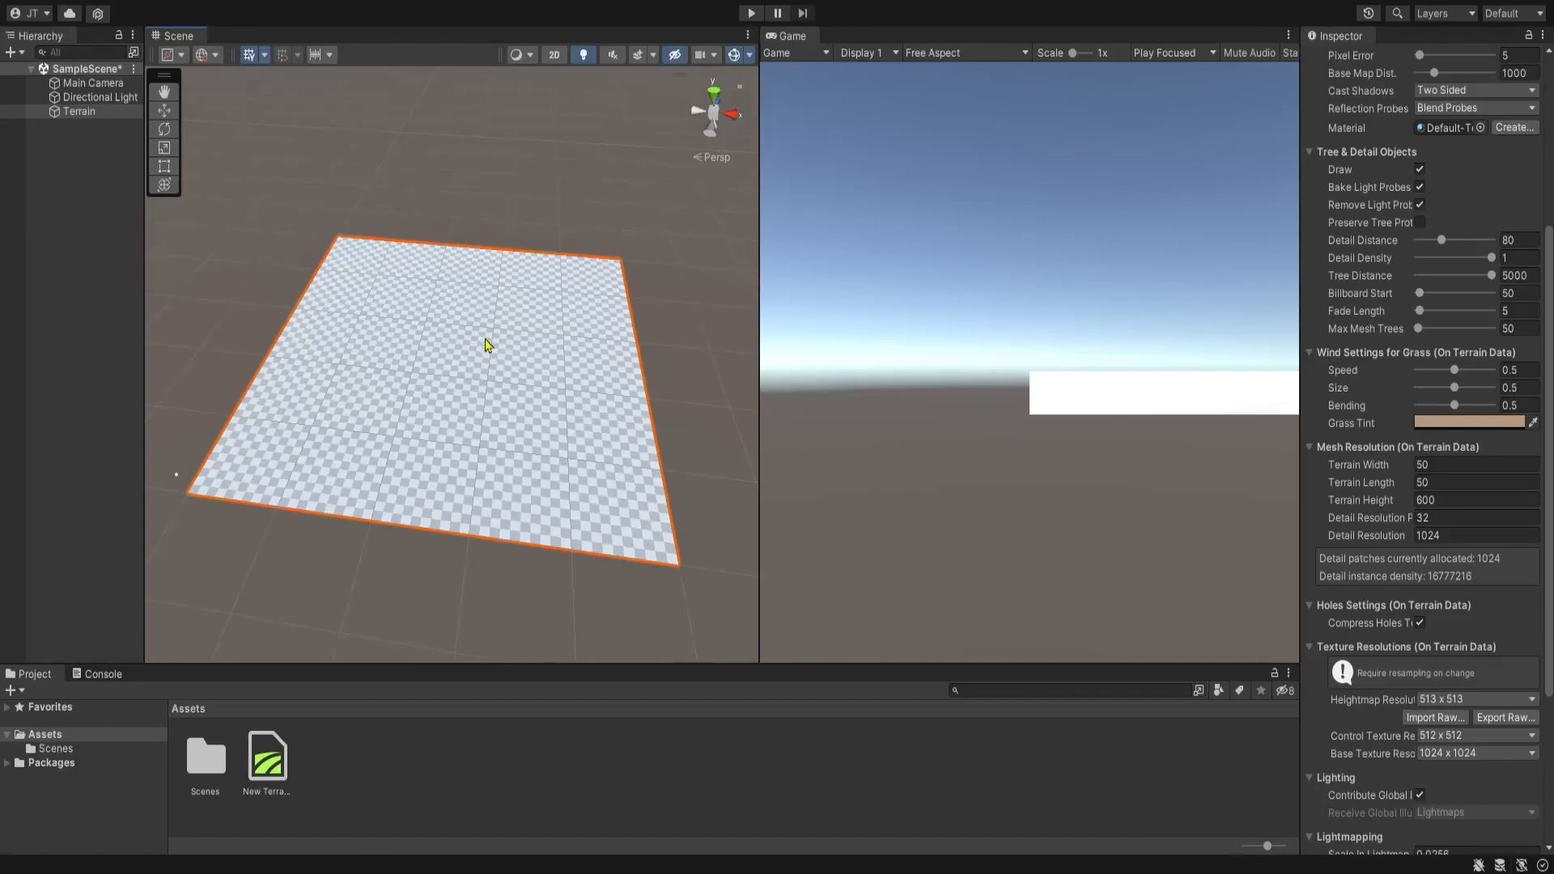
Try out the Raise or Lower Terrain brush on the terrain with brush size 53 and opacity 38.6
{"action": "scroll", "coordinate": [1362, 340], "scroll_direction": "up", "scroll_amount": 8}
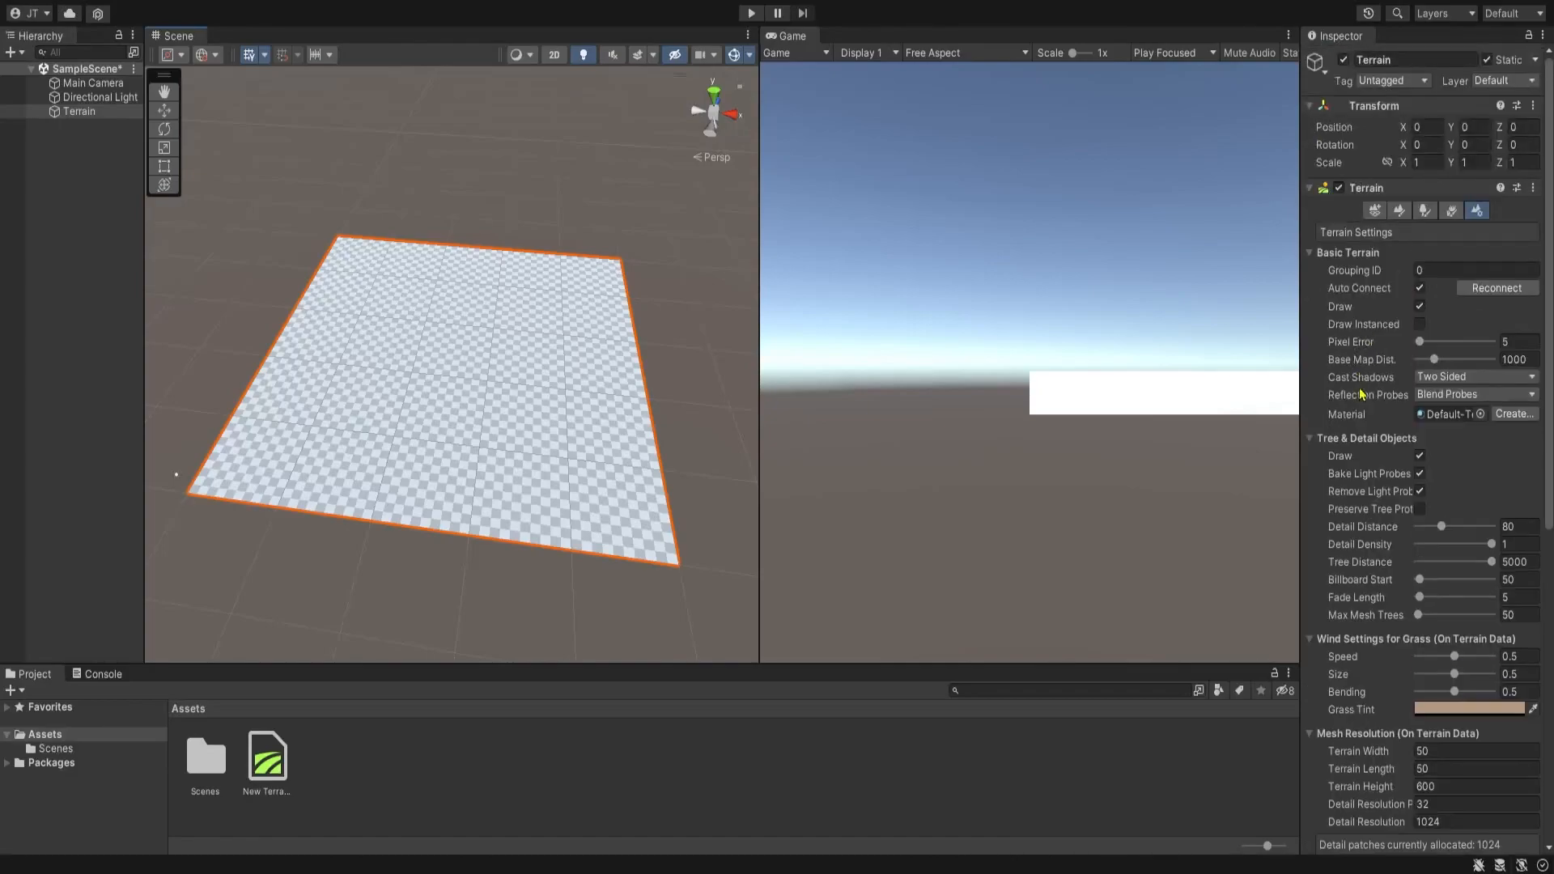
{"action": "left_click", "coordinate": [1406, 212]}
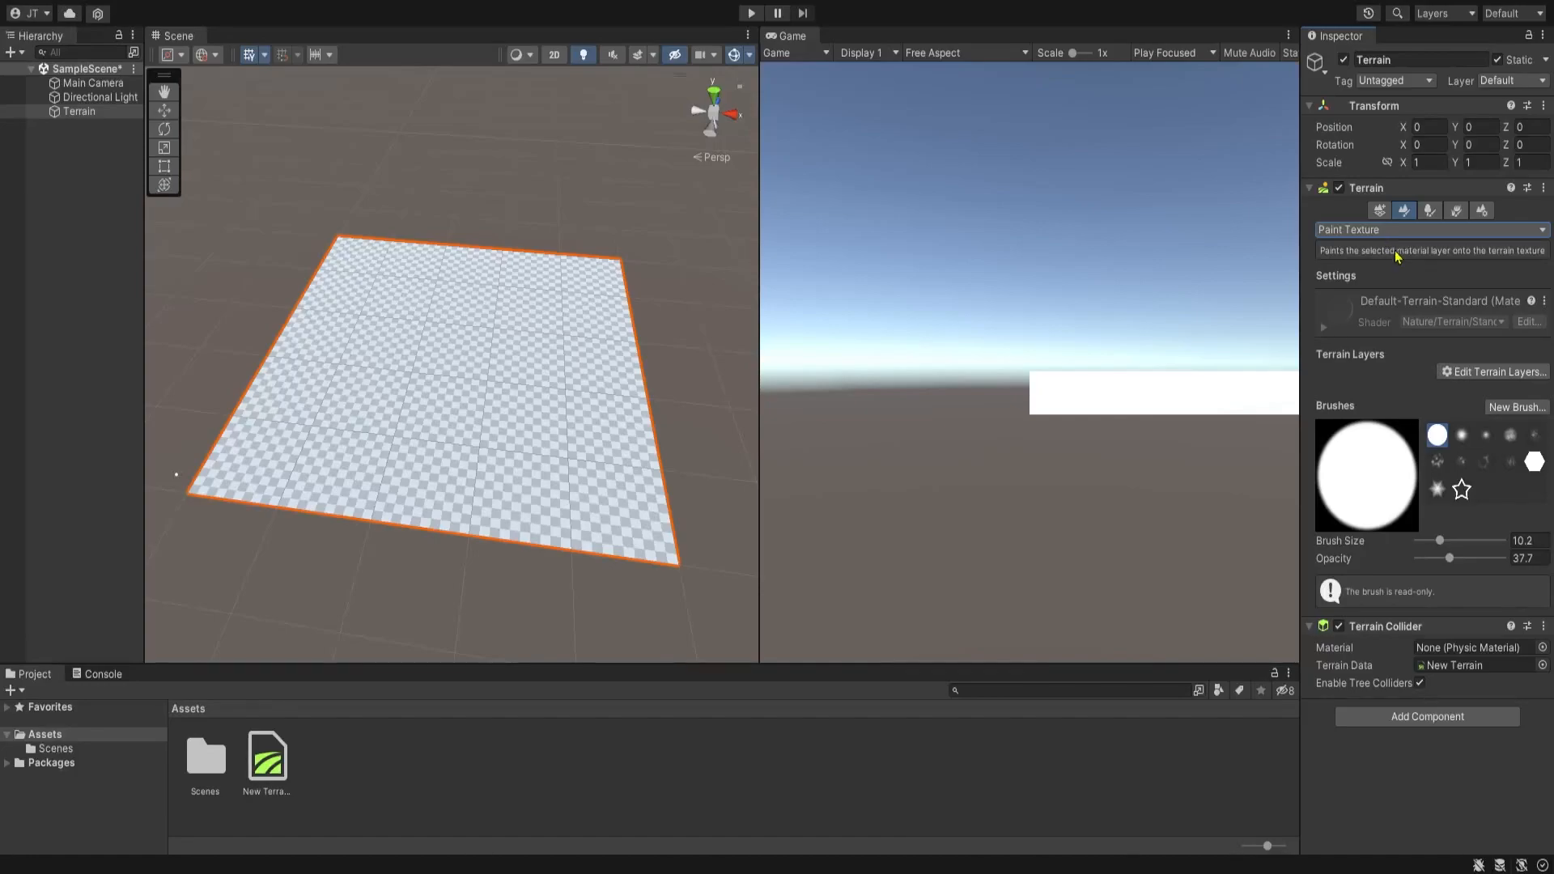
{"action": "left_click", "coordinate": [1446, 252]}
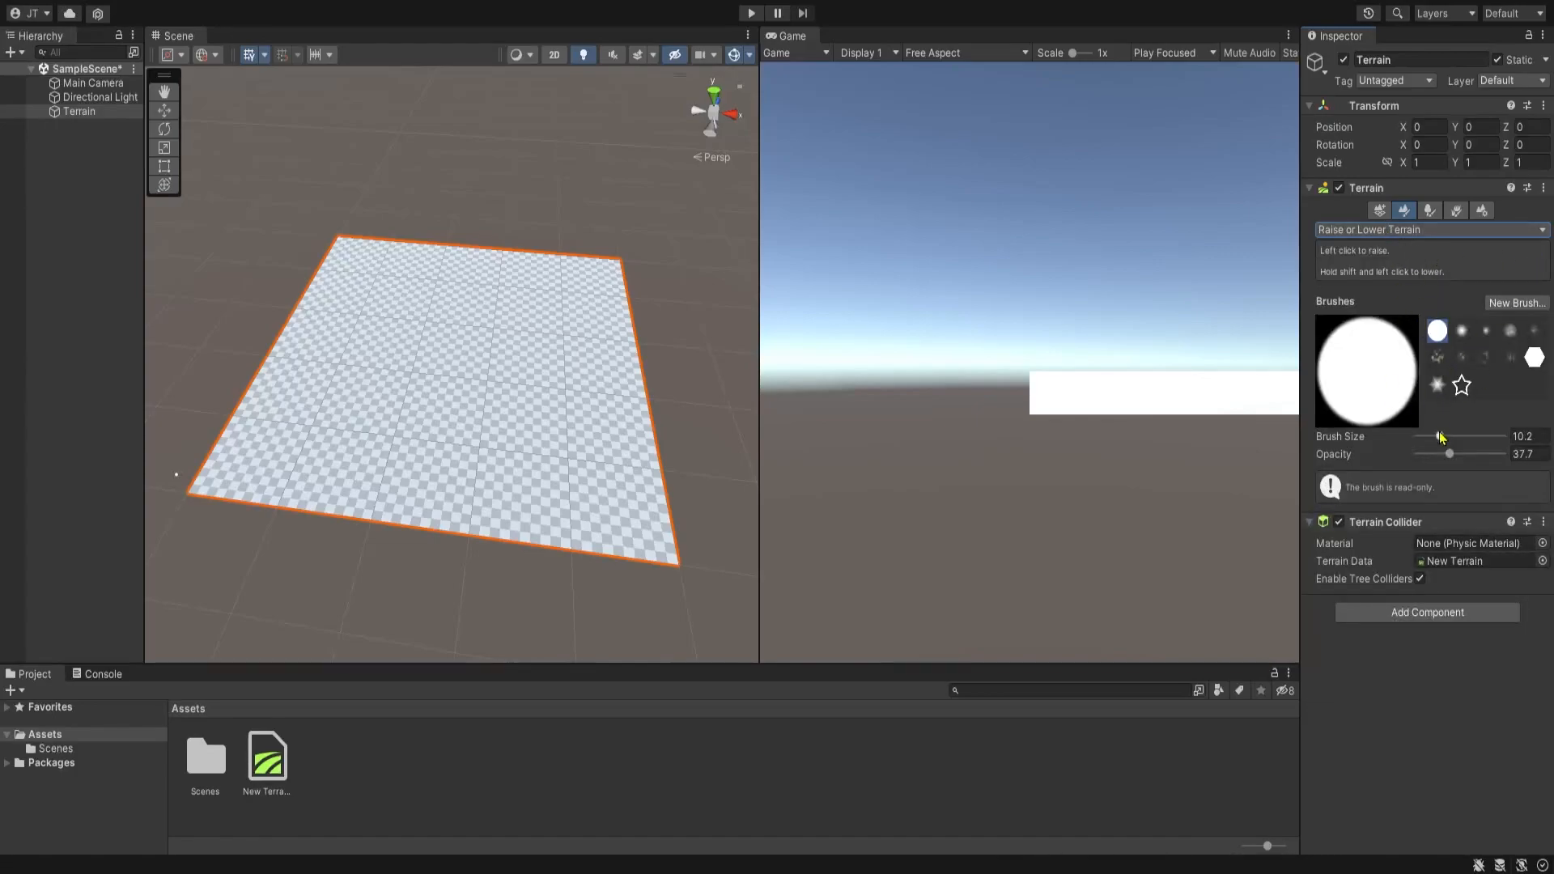
{"action": "left_click_drag", "start_coordinate": [1443, 439], "coordinate": [1428, 455]}
{"action": "mouse_move", "coordinate": [407, 369]}
{"action": "left_mouse_down"}
{"action": "mouse_move", "coordinate": [417, 323]}
{"action": "mouse_move", "coordinate": [512, 296]}
{"action": "mouse_move", "coordinate": [463, 258]}
{"action": "mouse_move", "coordinate": [557, 368]}
{"action": "mouse_move", "coordinate": [600, 374]}
{"action": "mouse_move", "coordinate": [526, 408]}
{"action": "mouse_move", "coordinate": [611, 444]}
{"action": "mouse_move", "coordinate": [567, 477]}
{"action": "mouse_move", "coordinate": [483, 430]}
{"action": "mouse_move", "coordinate": [675, 404]}
{"action": "mouse_move", "coordinate": [529, 431]}
{"action": "left_mouse_up"}
{"action": "mouse_move", "coordinate": [297, 394]}
{"action": "left_mouse_down"}
{"action": "mouse_move", "coordinate": [326, 445]}
{"action": "mouse_move", "coordinate": [354, 414]}
{"action": "mouse_move", "coordinate": [332, 348]}
{"action": "mouse_move", "coordinate": [381, 279]}
{"action": "mouse_move", "coordinate": [462, 348]}
{"action": "mouse_move", "coordinate": [405, 494]}
{"action": "mouse_move", "coordinate": [498, 482]}
{"action": "mouse_move", "coordinate": [431, 484]}
{"action": "mouse_move", "coordinate": [447, 526]}
{"action": "mouse_move", "coordinate": [365, 509]}
{"action": "mouse_move", "coordinate": [410, 542]}
{"action": "mouse_move", "coordinate": [298, 520]}
{"action": "mouse_move", "coordinate": [281, 478]}
{"action": "mouse_move", "coordinate": [320, 441]}
{"action": "left_mouse_up"}
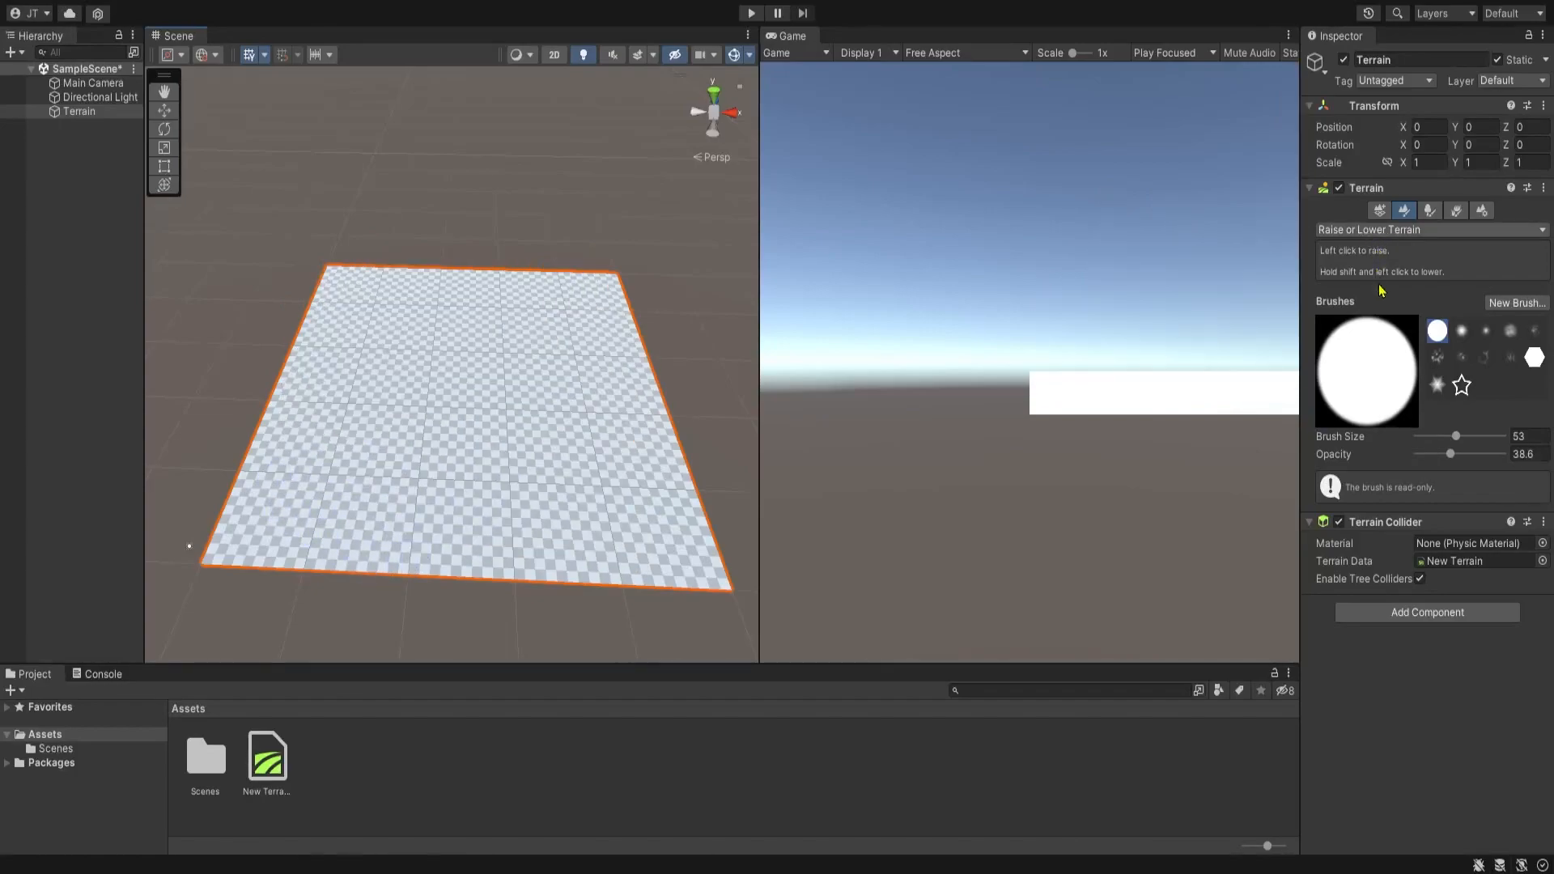
Switch to Paint Texture and create a terrain layer from the green Grass_001 texture
{"action": "left_click", "coordinate": [1413, 292]}
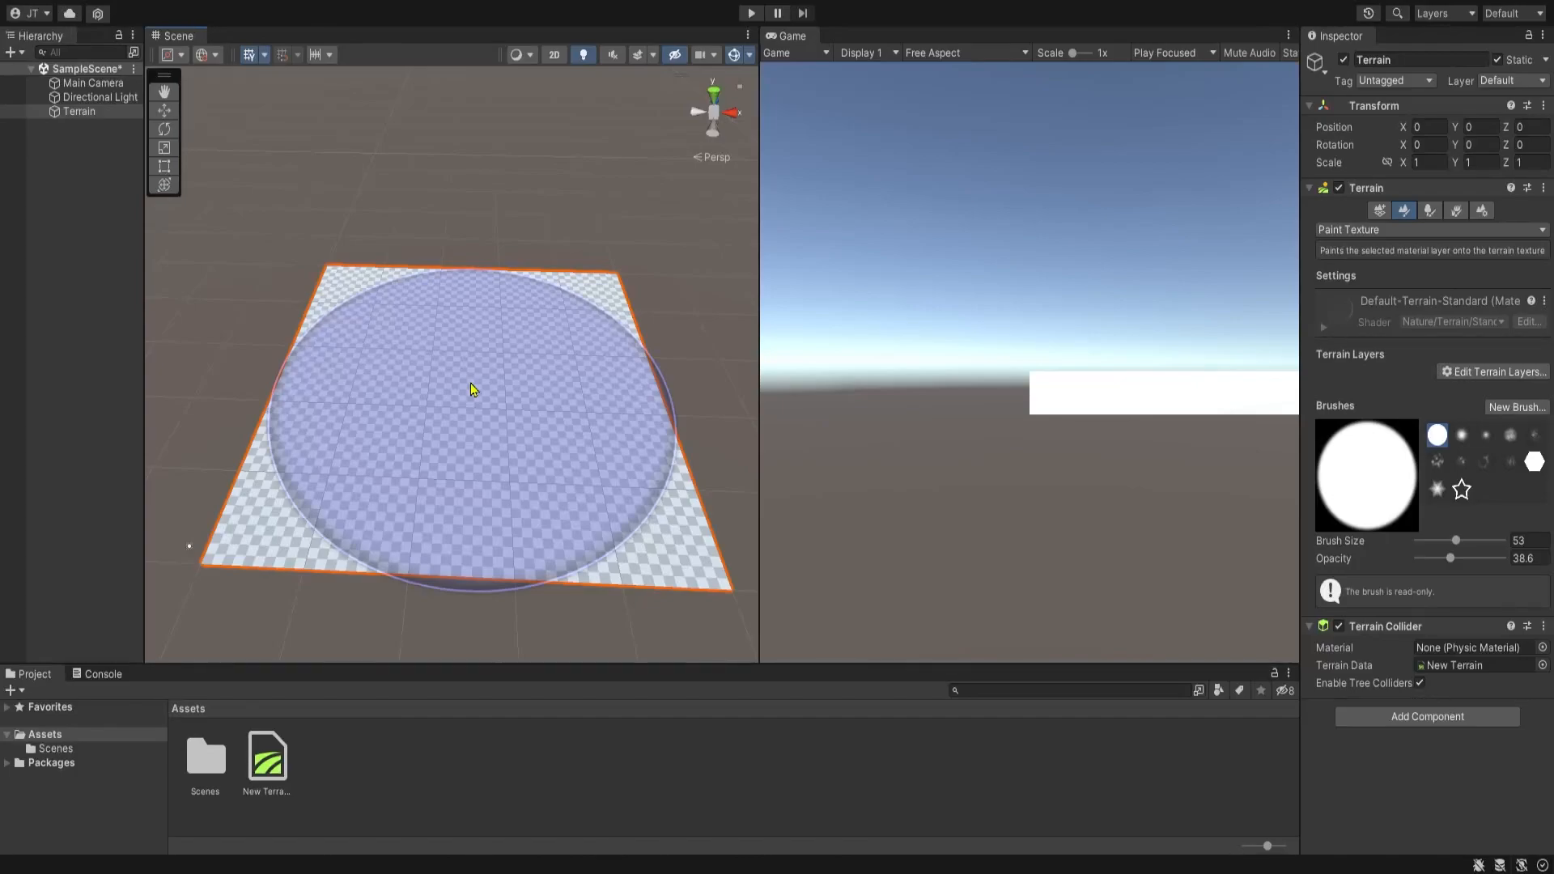
{"action": "left_click", "coordinate": [1508, 372]}
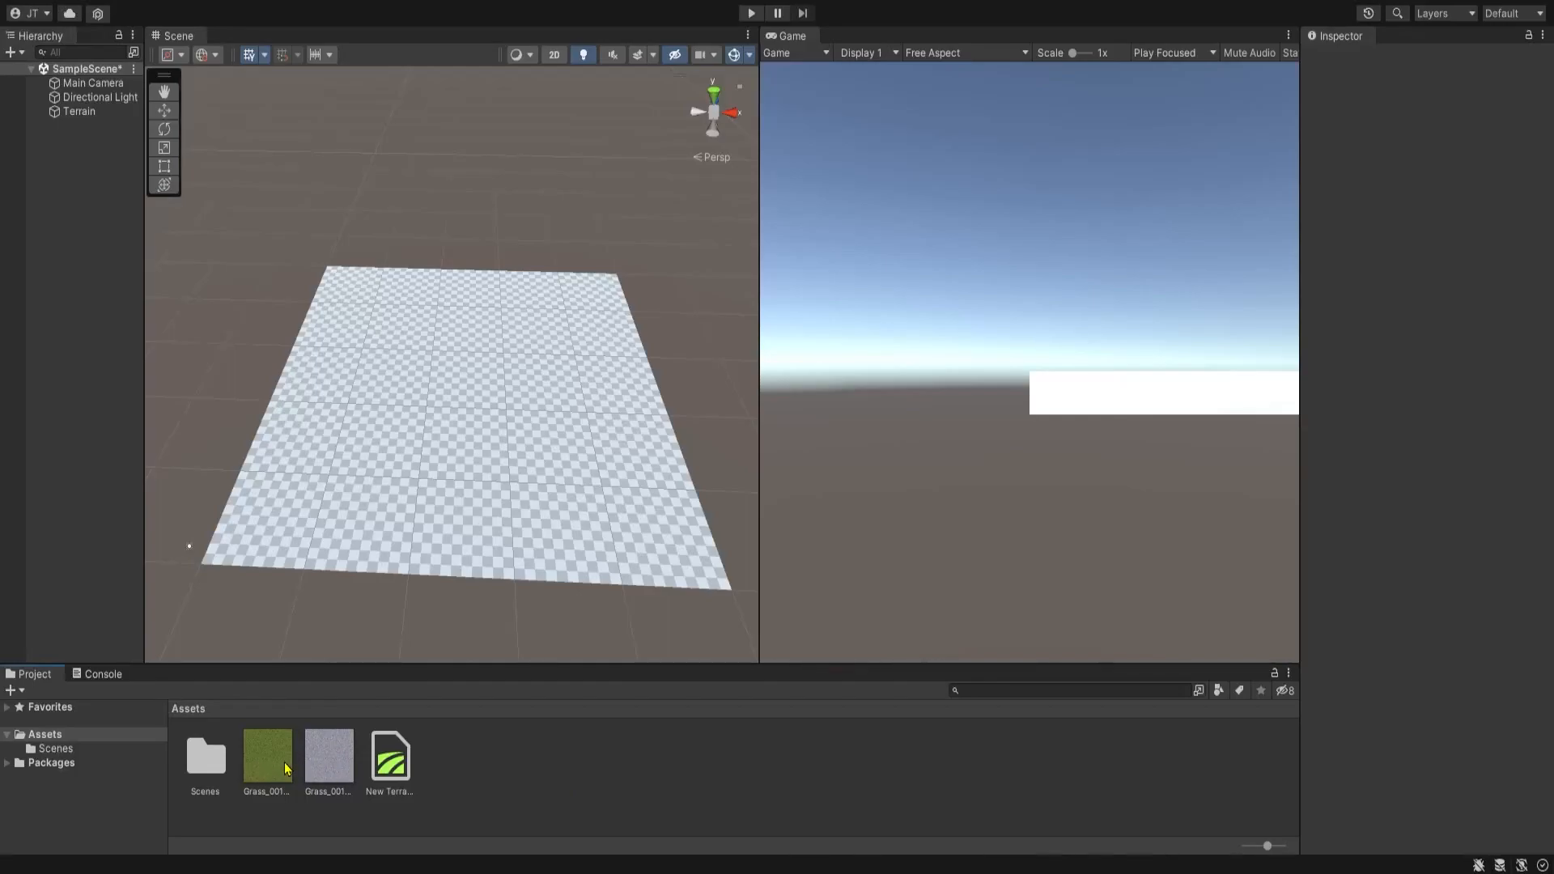
{"action": "left_click", "coordinate": [399, 429]}
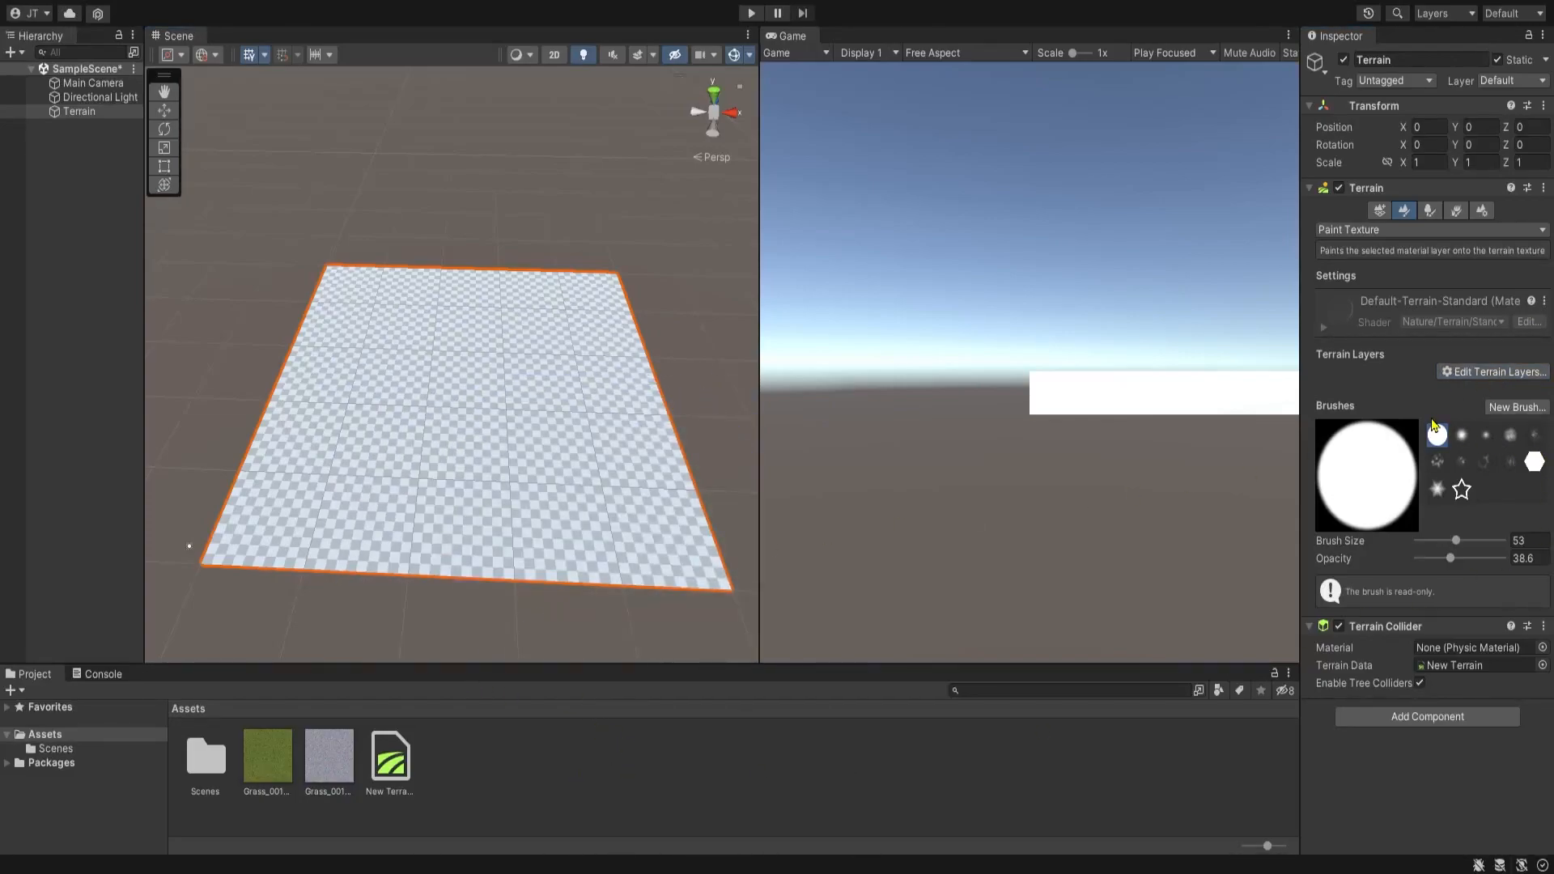
{"action": "double_click", "coordinate": [1507, 458]}
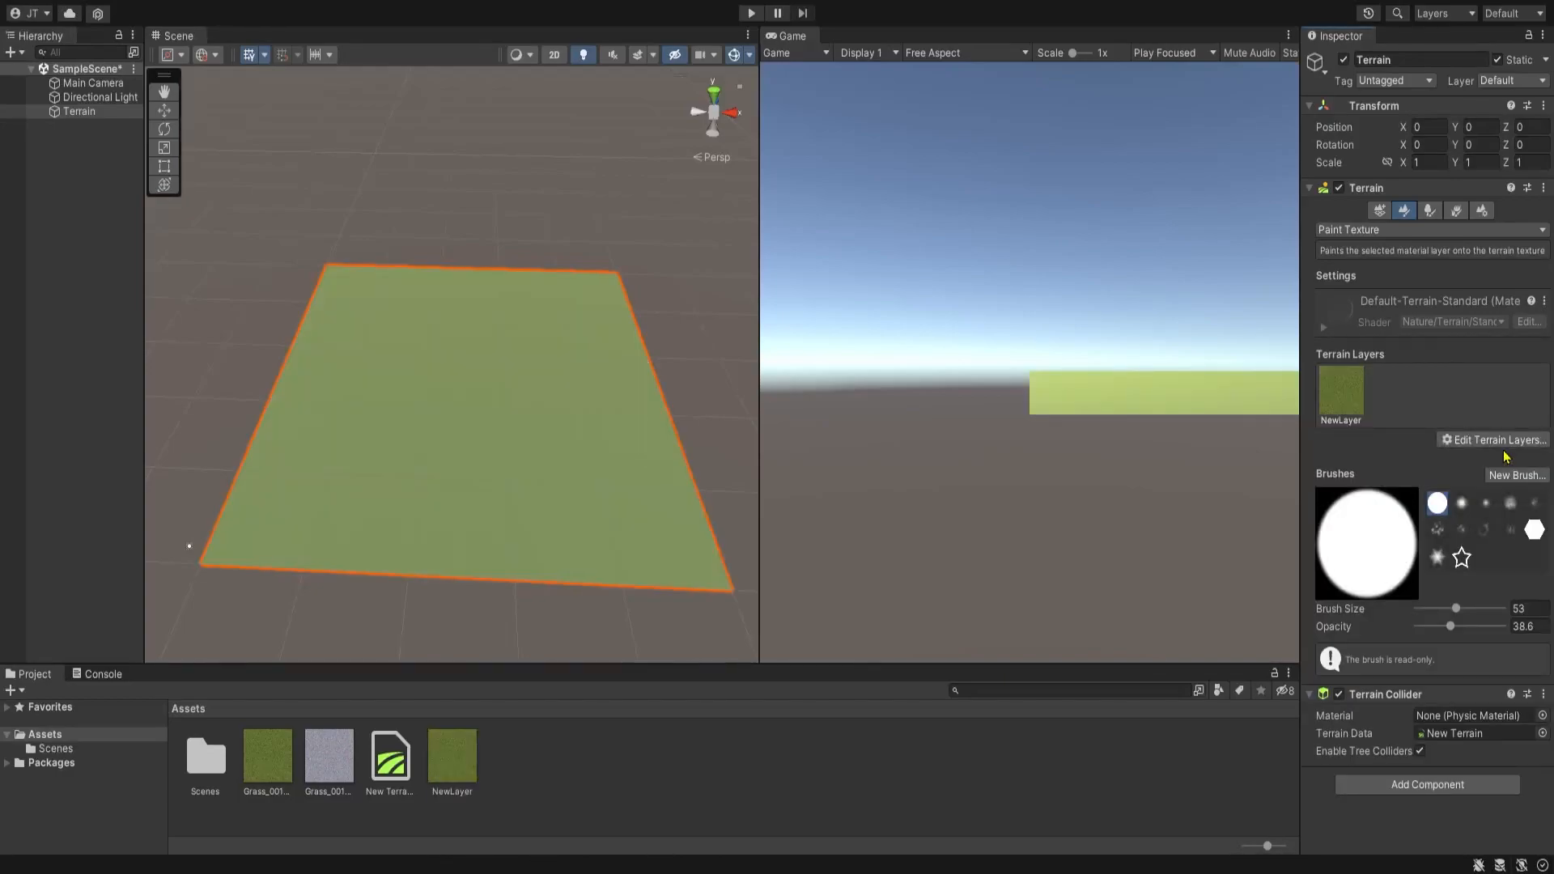
Assign the second Grass_001 texture, the pale one, as the grass layer's normal map
{"action": "key", "text": "w"}
{"action": "mouse_move", "coordinate": [577, 366]}
{"action": "right_mouse_down"}
{"action": "mouse_move", "coordinate": [575, 417]}
{"action": "mouse_move", "coordinate": [575, 402]}
{"action": "right_mouse_up"}
{"action": "key", "text": "s"}
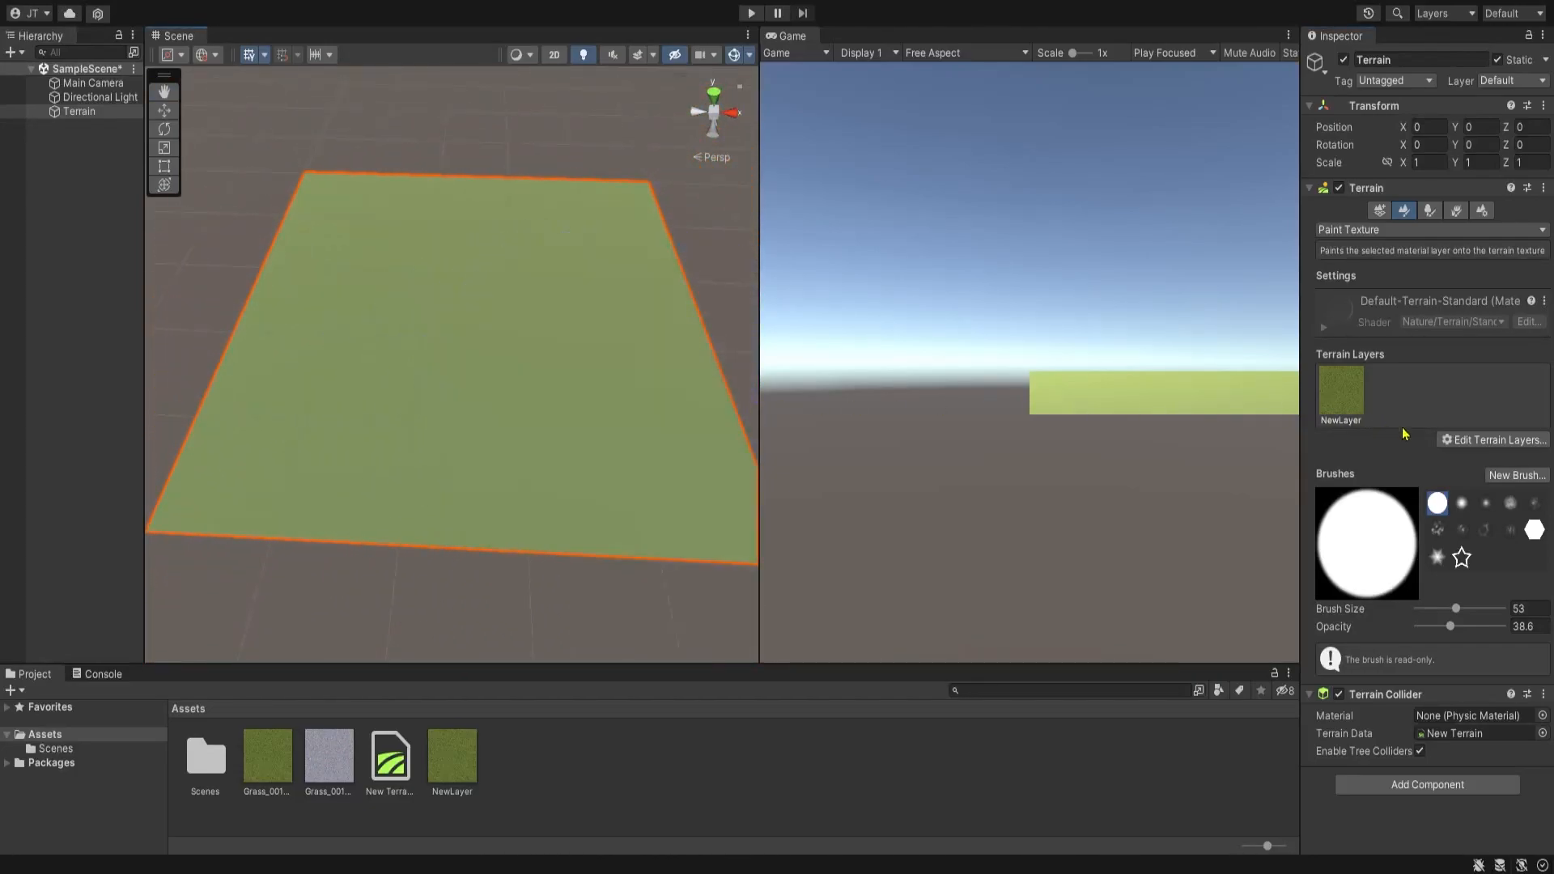
{"action": "left_click", "coordinate": [1341, 400]}
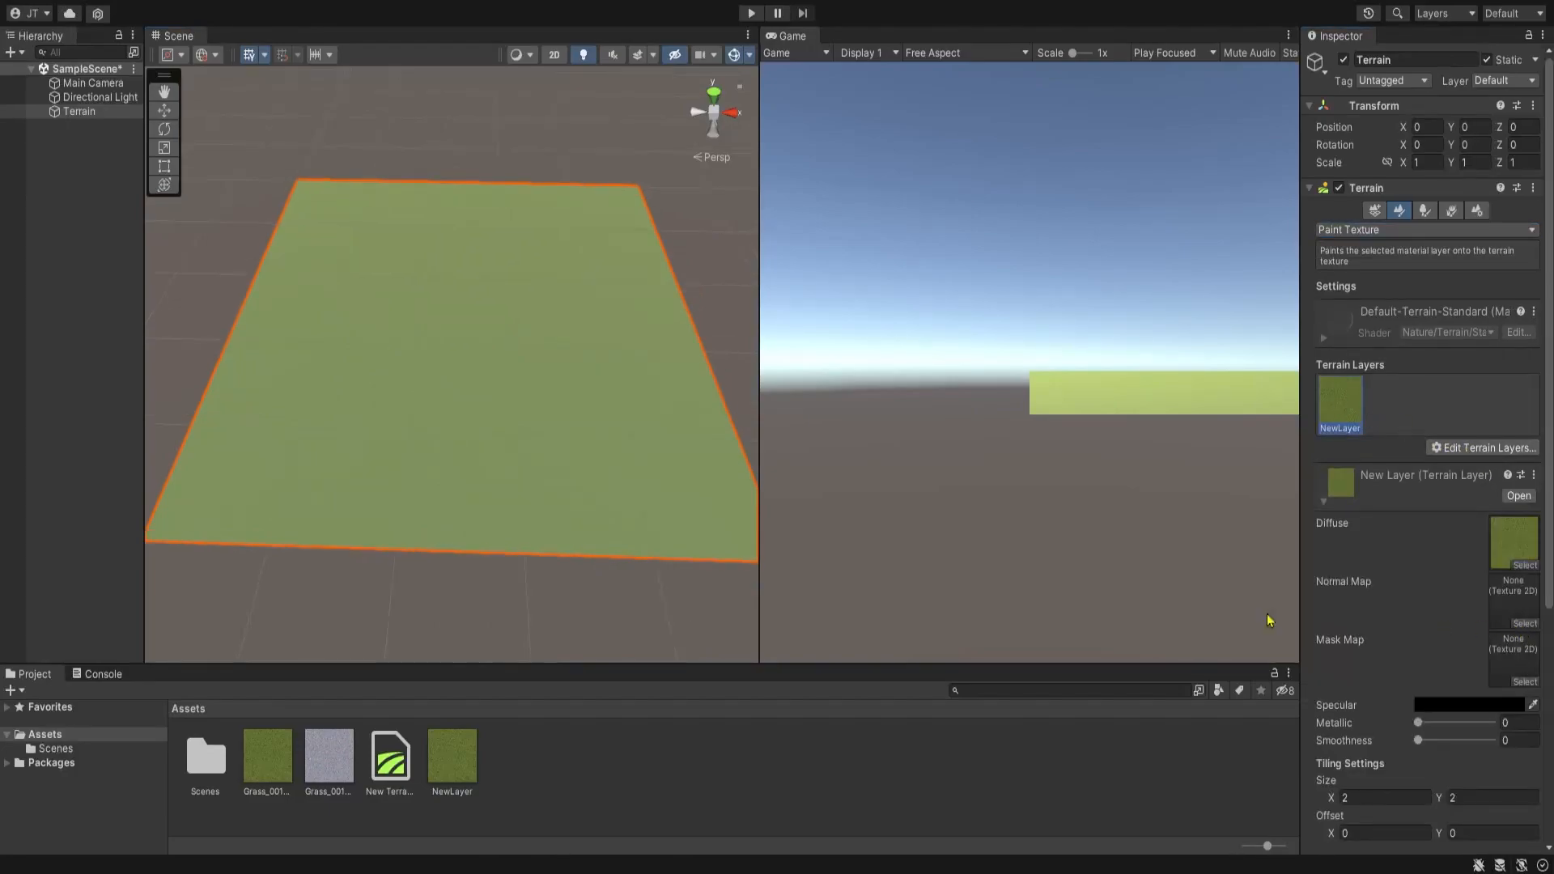
{"action": "left_click", "coordinate": [1515, 600]}
{"action": "mouse_move", "coordinate": [345, 769]}
{"action": "left_mouse_down"}
{"action": "mouse_move", "coordinate": [862, 750]}
{"action": "mouse_move", "coordinate": [1528, 619]}
{"action": "left_mouse_up"}
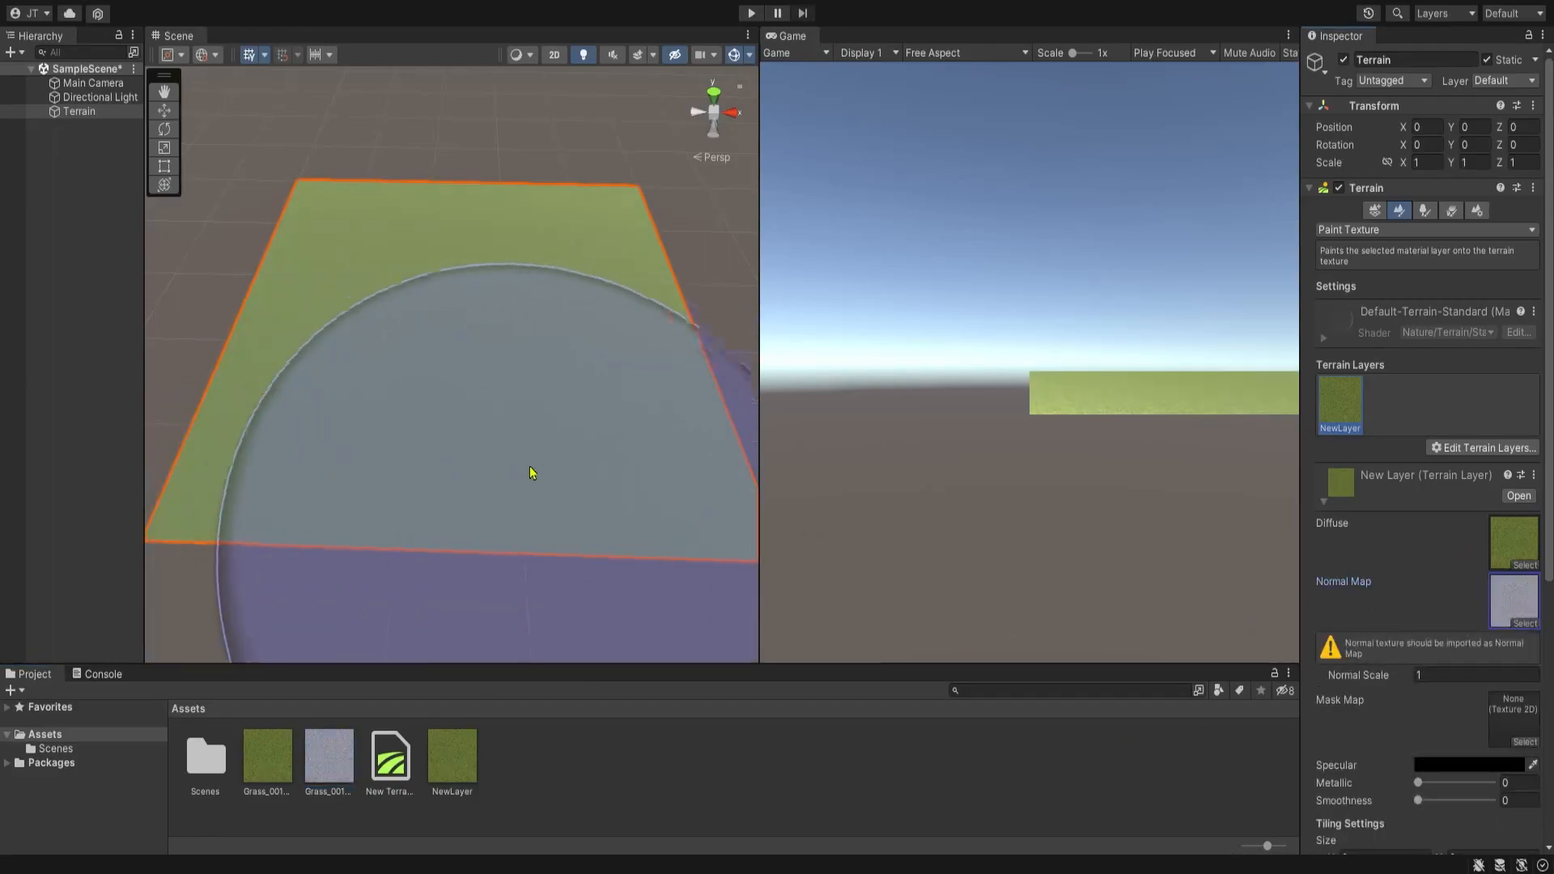
Try a normal scale of 17.32 on the grass layer and inspect the ground up close
{"action": "key", "text": "w"}
{"action": "mouse_move", "coordinate": [537, 445]}
{"action": "right_mouse_down"}
{"action": "mouse_move", "coordinate": [527, 461]}
{"action": "mouse_move", "coordinate": [507, 372]}
{"action": "mouse_move", "coordinate": [509, 498]}
{"action": "mouse_move", "coordinate": [437, 384]}
{"action": "right_mouse_up"}
{"action": "key", "text": "s"}
{"action": "key", "text": "w"}
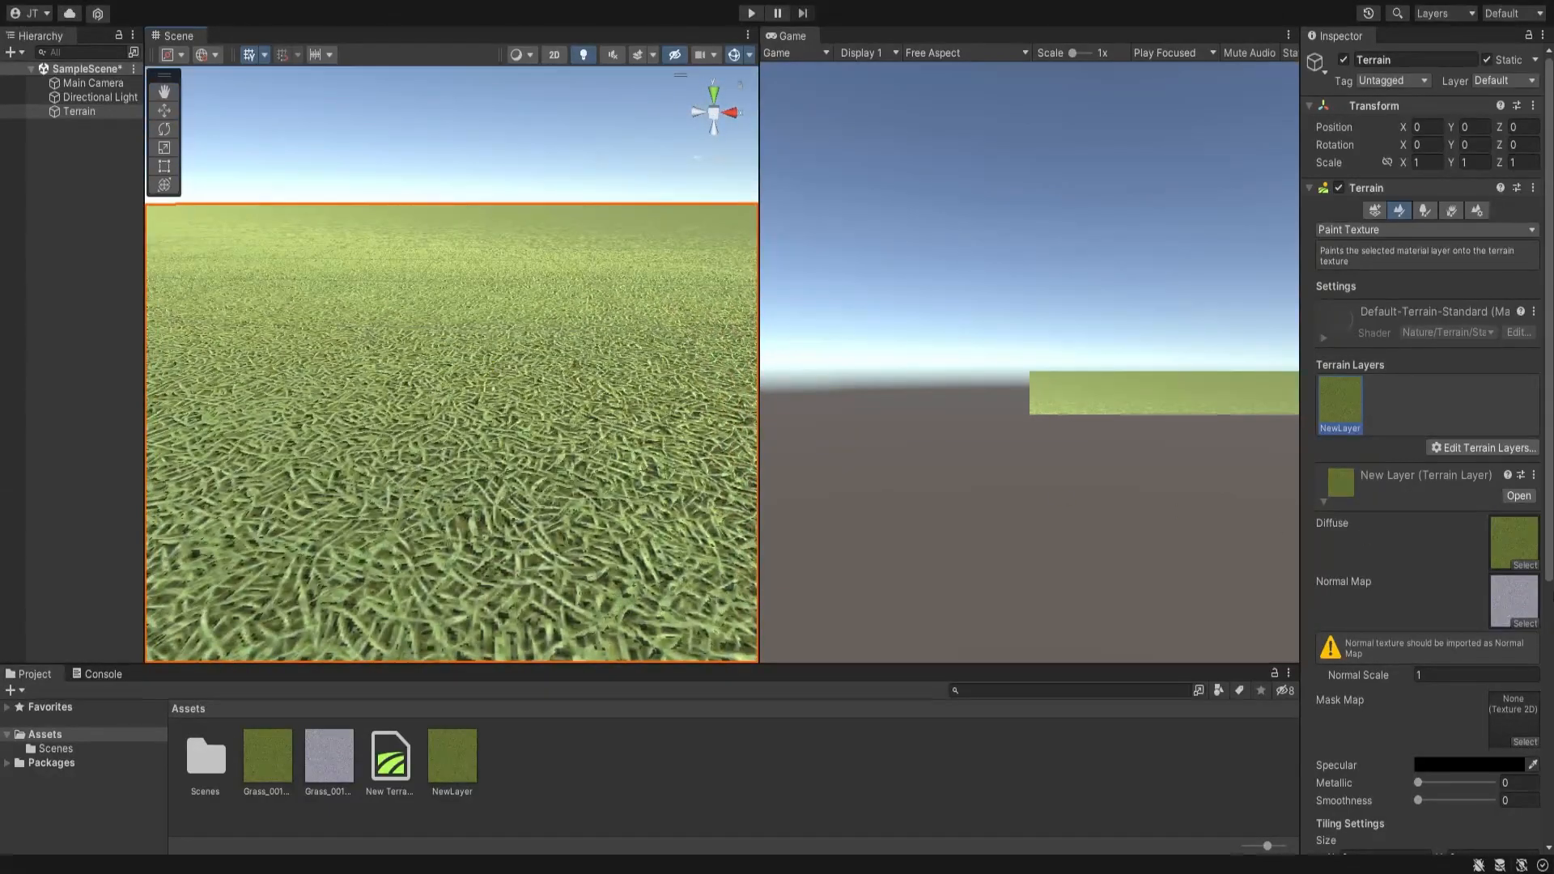
{"action": "right_click_drag", "start_coordinate": [684, 433], "coordinate": [437, 435]}
{"action": "left_click_drag", "start_coordinate": [1394, 676], "coordinate": [280, 658]}
{"action": "mouse_move", "coordinate": [511, 355]}
{"action": "right_mouse_down"}
{"action": "mouse_move", "coordinate": [521, 486]}
{"action": "mouse_move", "coordinate": [512, 453]}
{"action": "right_mouse_up"}
{"action": "key", "text": "w"}
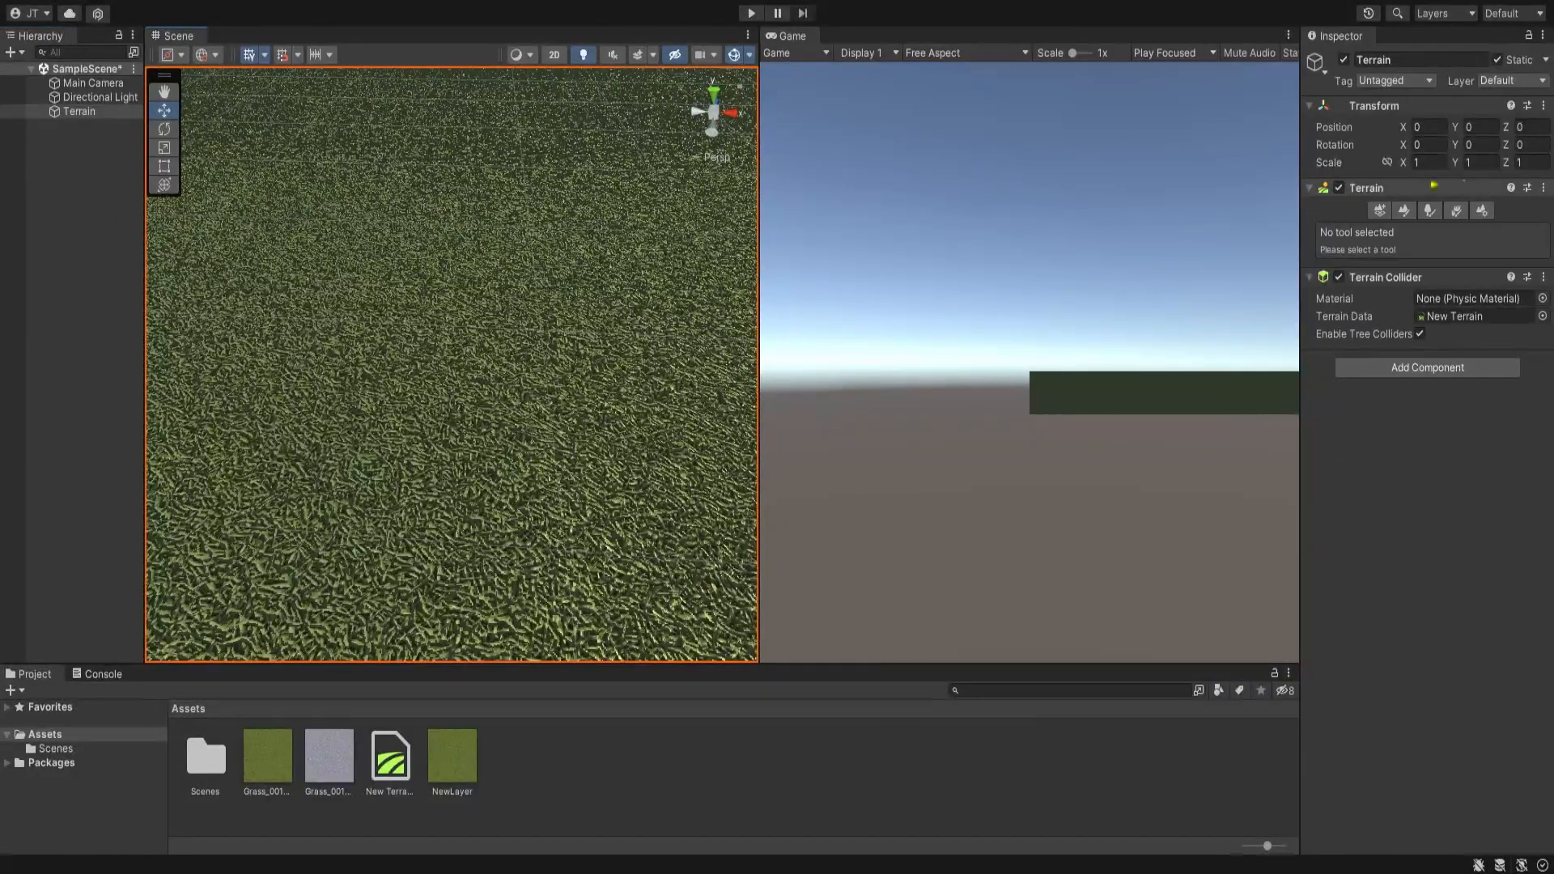
Return to texture painting and set the grass layer's normal scale to 2
{"action": "left_click", "coordinate": [1406, 211]}
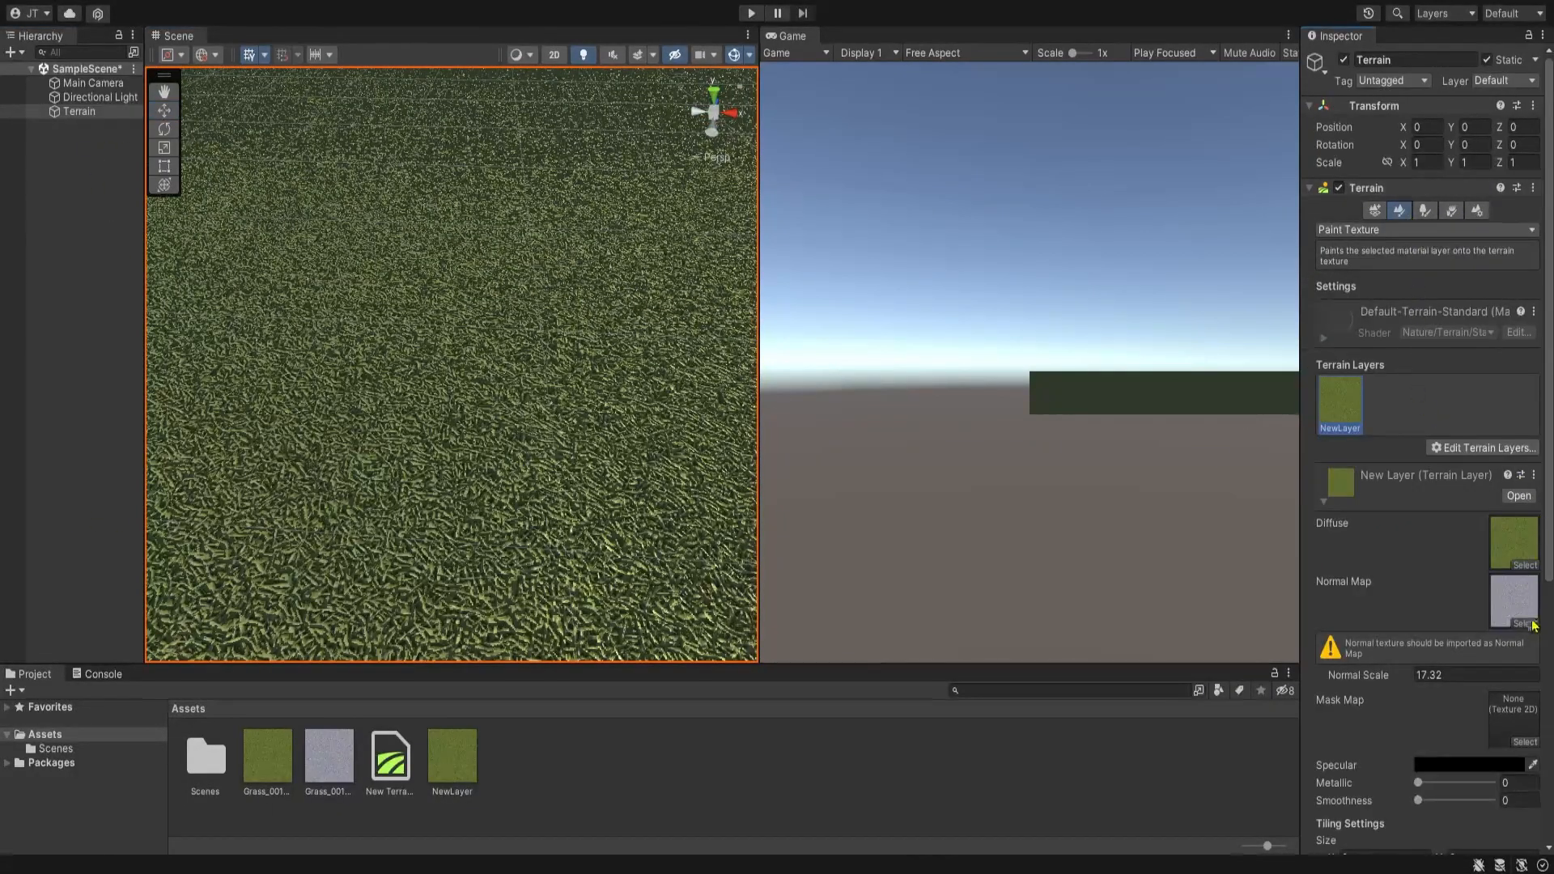
{"action": "mouse_move", "coordinate": [1367, 680]}
{"action": "left_mouse_down"}
{"action": "mouse_move", "coordinate": [961, 680]}
{"action": "mouse_move", "coordinate": [765, 657]}
{"action": "mouse_move", "coordinate": [1027, 645]}
{"action": "mouse_move", "coordinate": [995, 643]}
{"action": "left_mouse_up"}
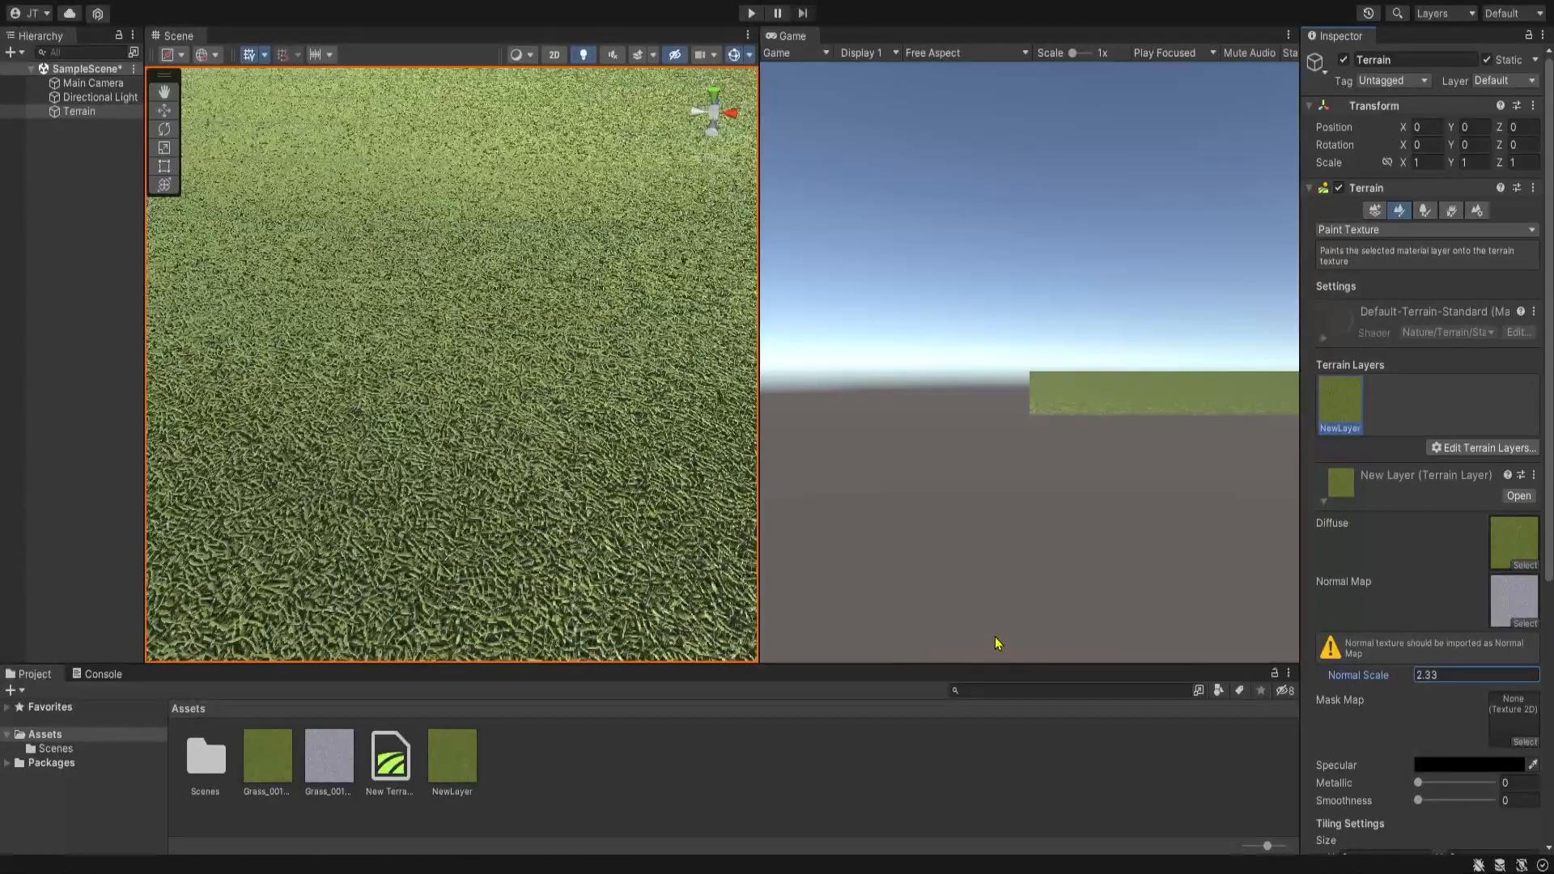
{"action": "left_click_drag", "start_coordinate": [1405, 676], "coordinate": [1399, 675]}
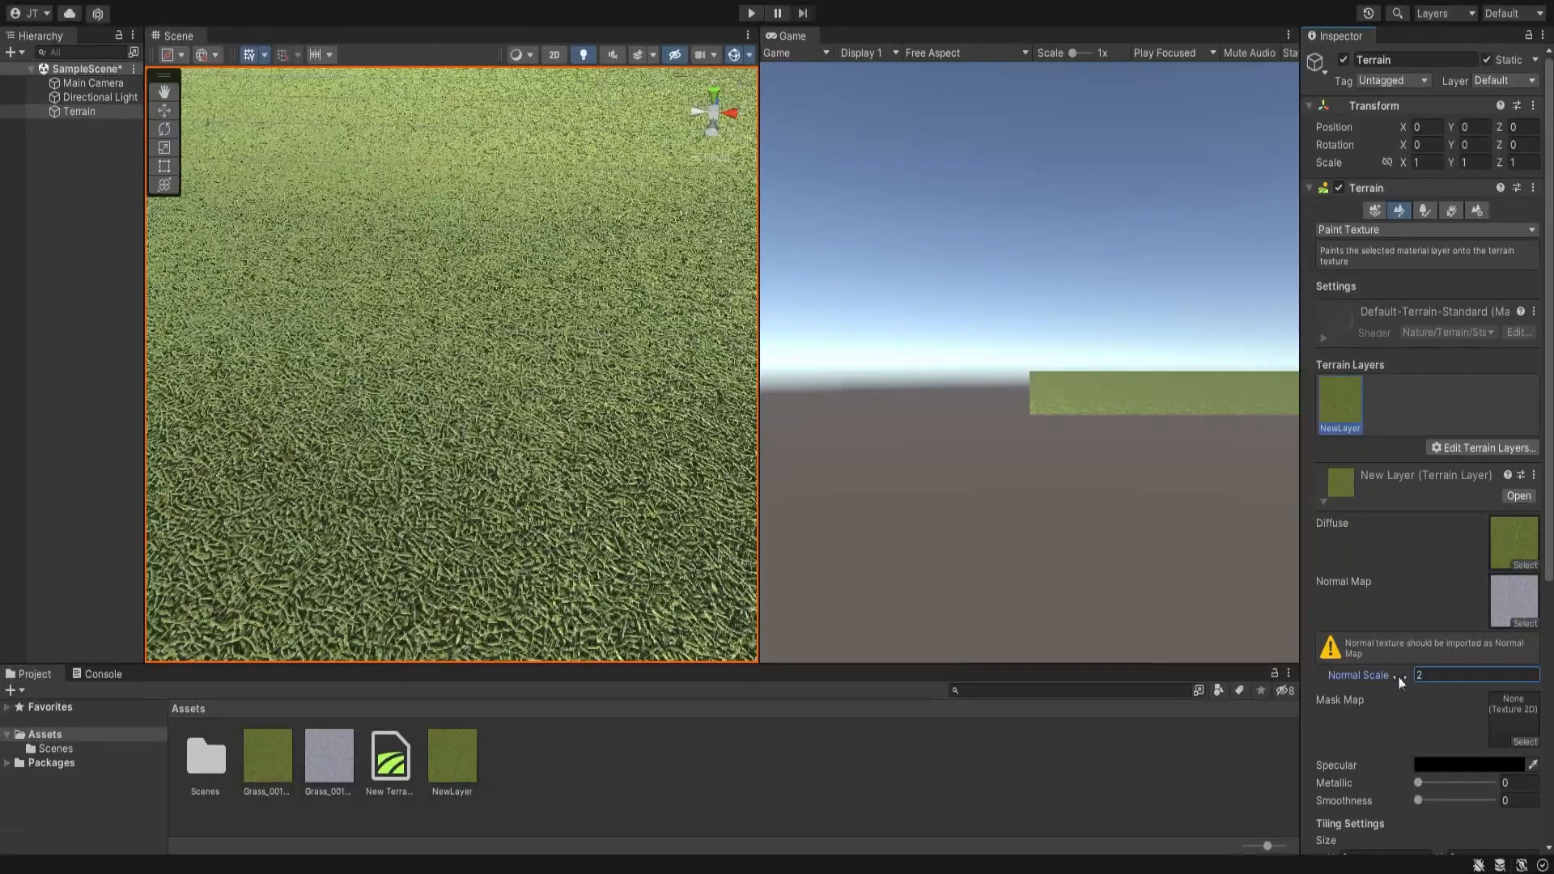
{"action": "key", "text": "s"}
{"action": "right_click_drag", "start_coordinate": [569, 441], "coordinate": [542, 520]}
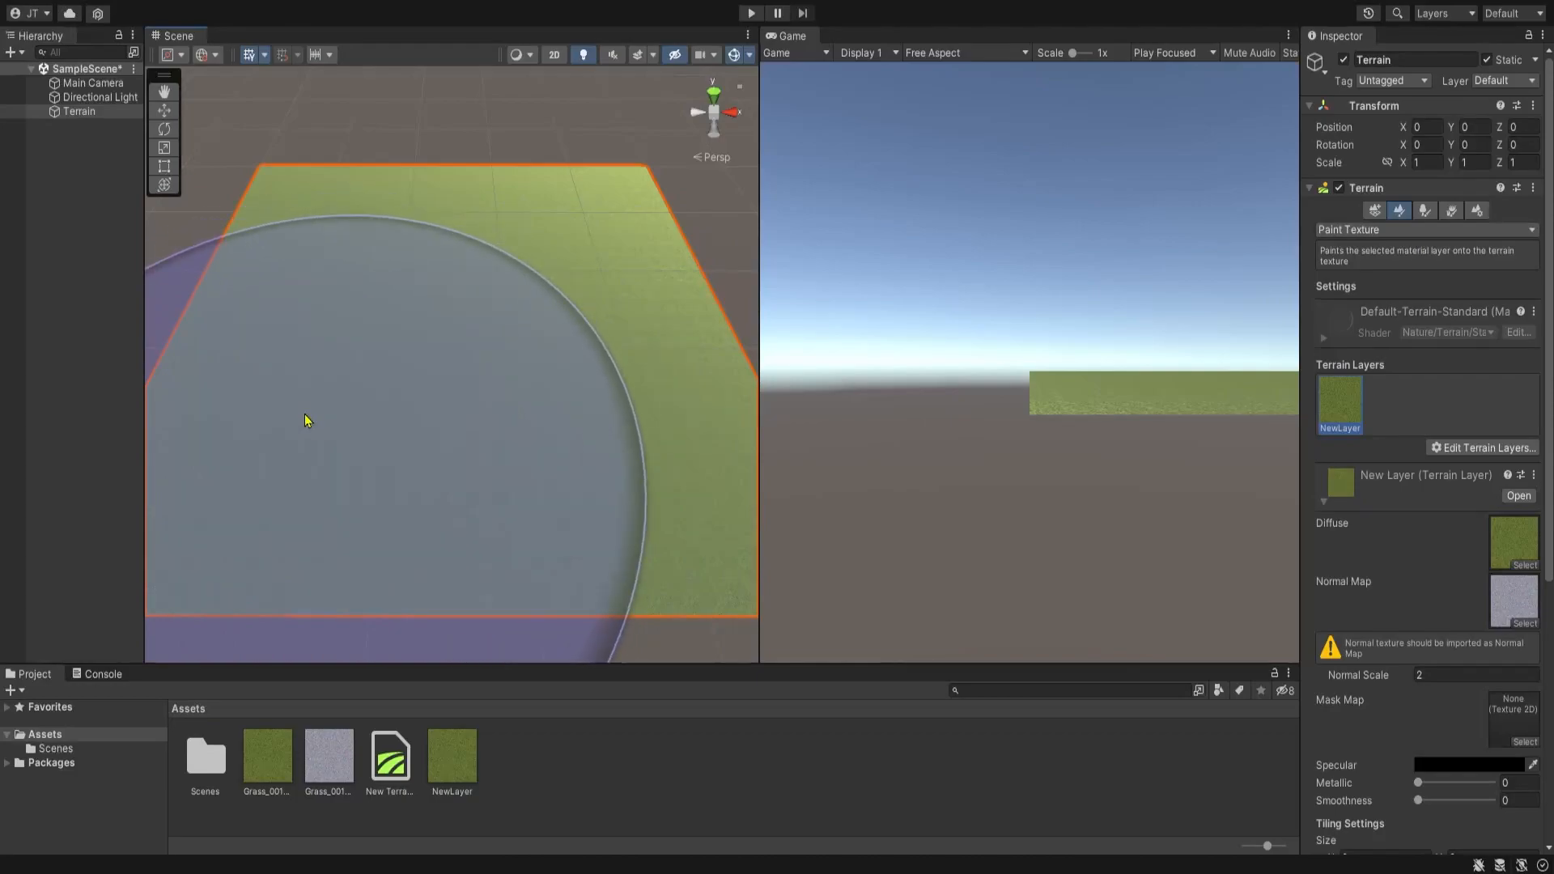
Create a second terrain layer from the grey Rock_047 texture
{"action": "left_click", "coordinate": [1467, 453]}
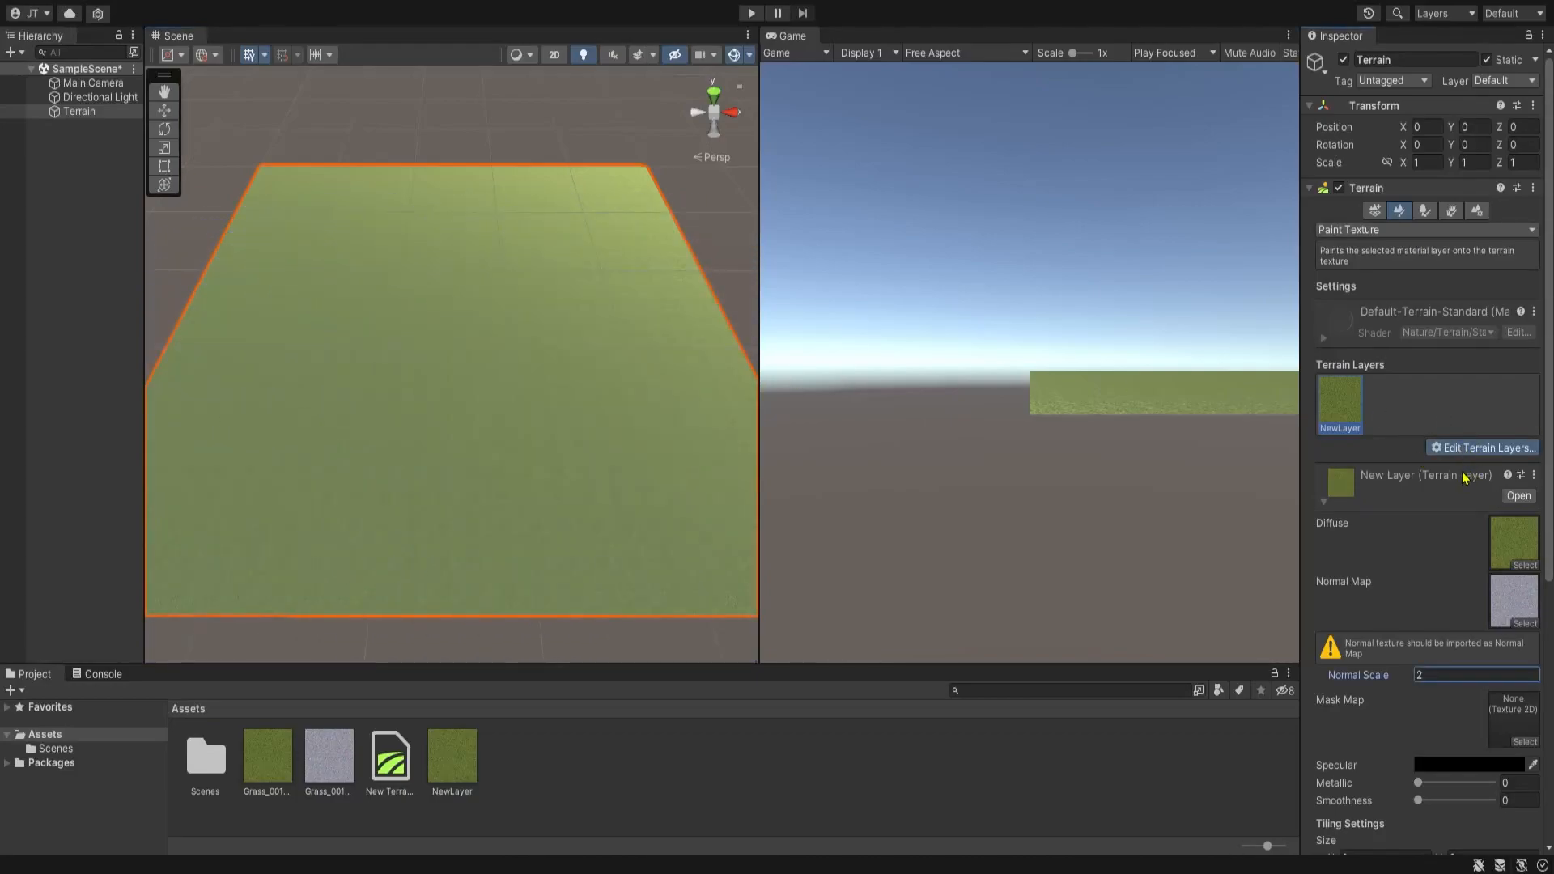
{"action": "left_click", "coordinate": [1462, 473]}
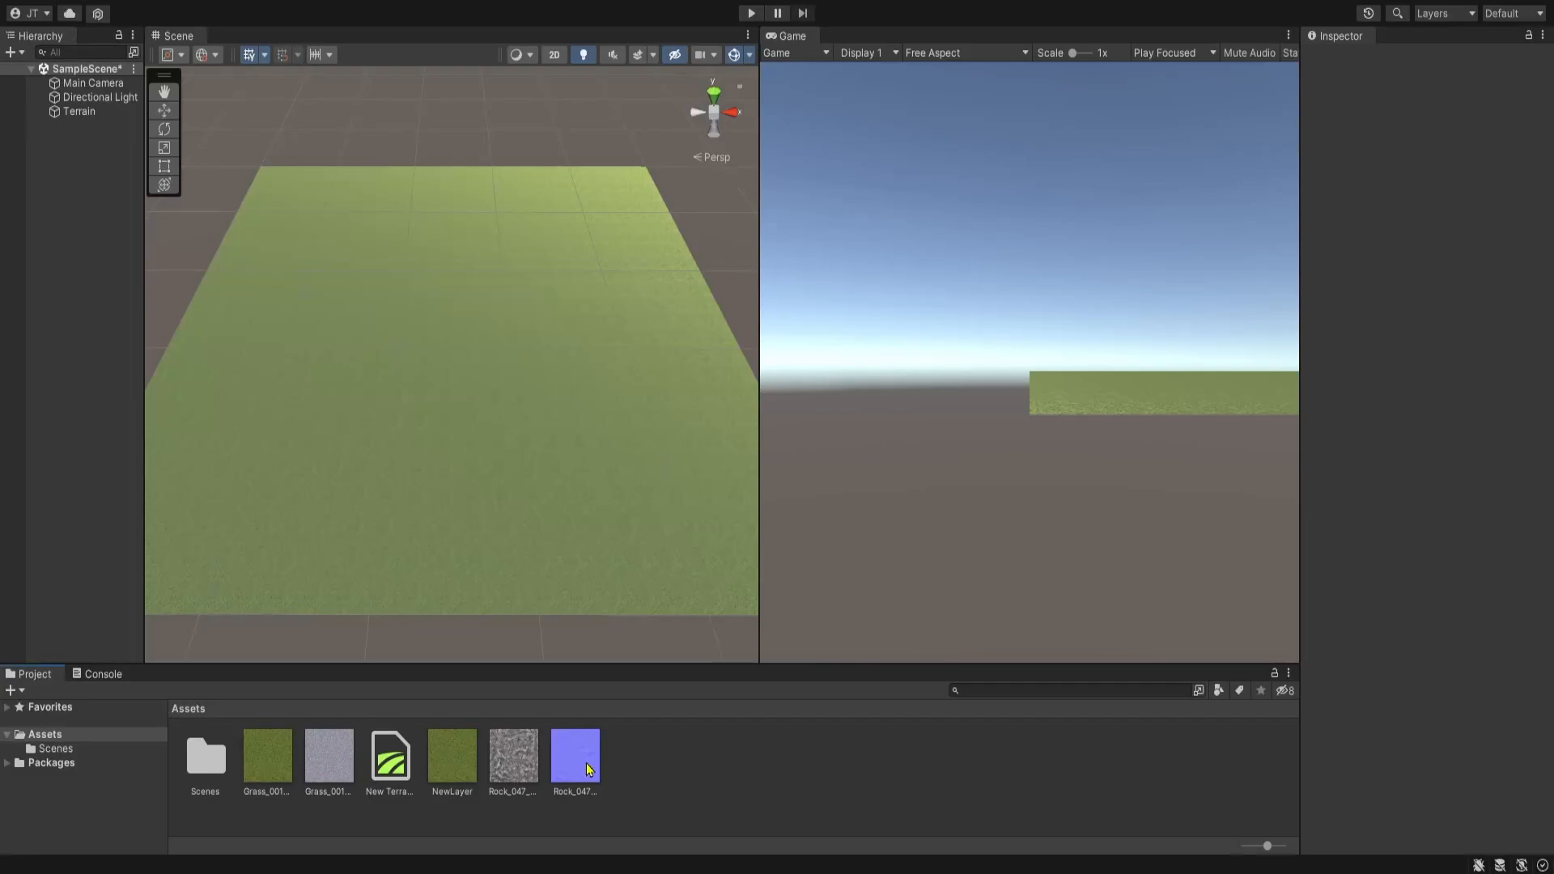
{"action": "left_click", "coordinate": [557, 495]}
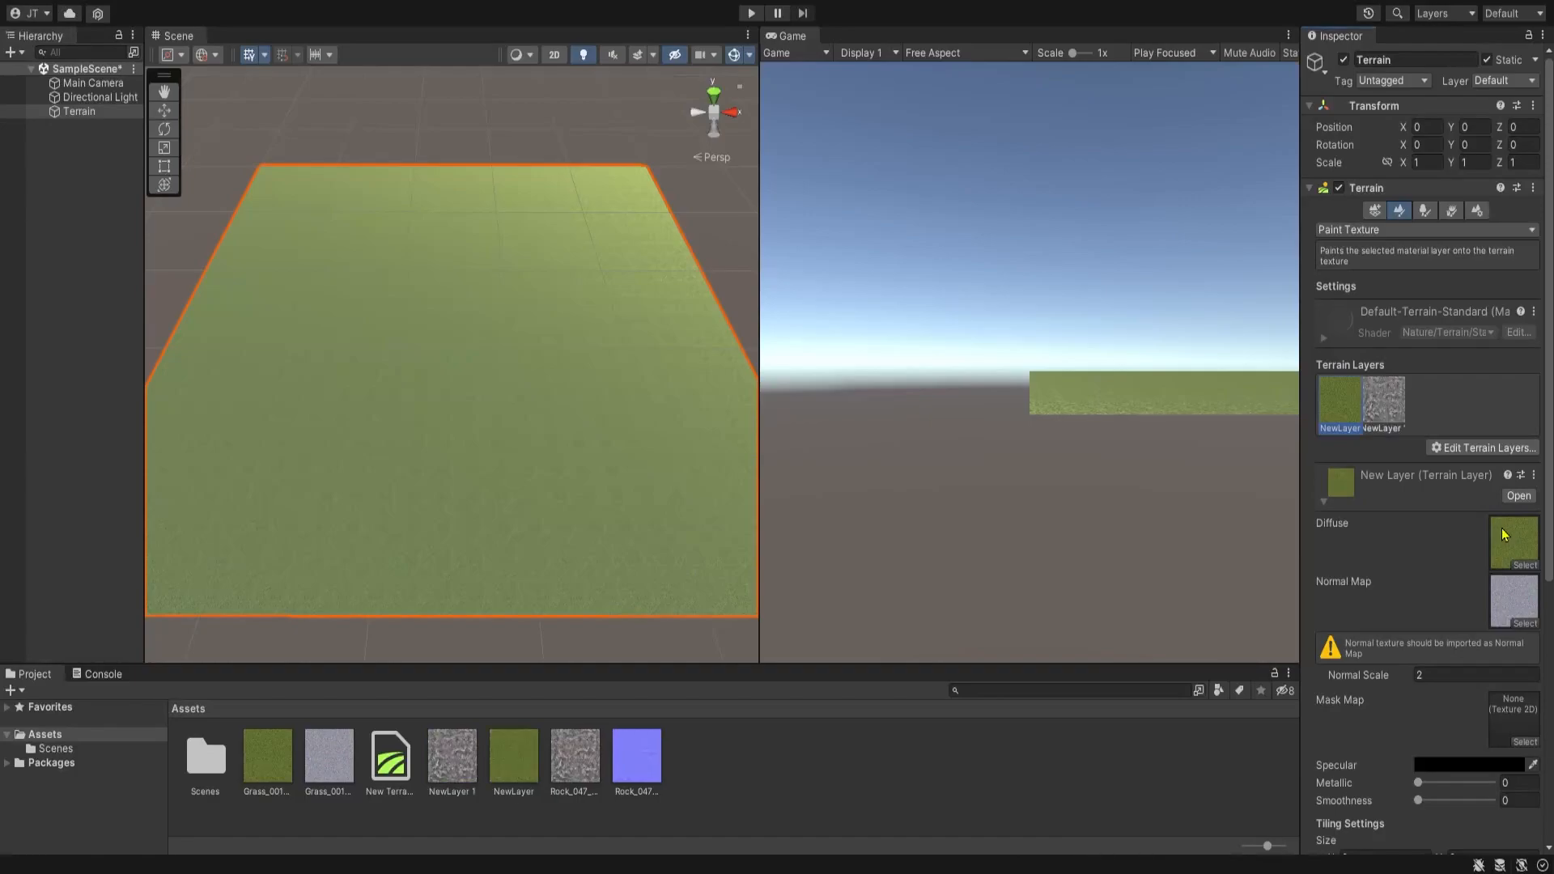
Try painting the rock layer onto the terrain with brush size 26 and opacity 43
{"action": "left_click", "coordinate": [1385, 409]}
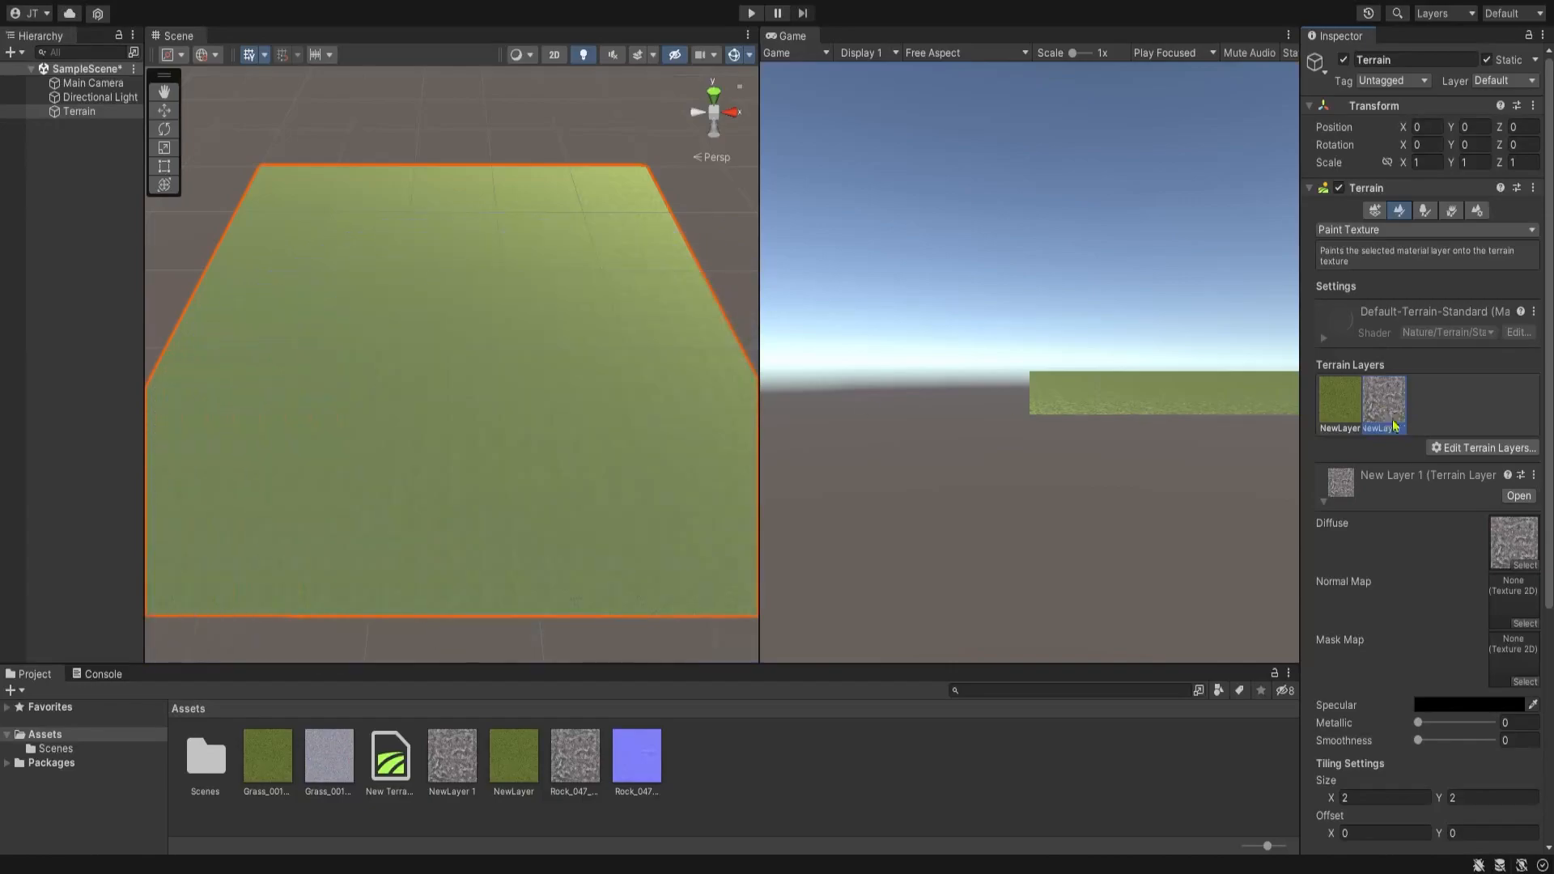
{"action": "scroll", "coordinate": [1415, 718], "scroll_direction": "down", "scroll_amount": 7}
{"action": "mouse_move", "coordinate": [1484, 657]}
{"action": "left_mouse_down"}
{"action": "mouse_move", "coordinate": [1429, 657]}
{"action": "mouse_move", "coordinate": [1429, 675]}
{"action": "left_mouse_up"}
{"action": "mouse_move", "coordinate": [496, 566]}
{"action": "left_mouse_down"}
{"action": "mouse_move", "coordinate": [571, 421]}
{"action": "mouse_move", "coordinate": [535, 434]}
{"action": "mouse_move", "coordinate": [522, 353]}
{"action": "mouse_move", "coordinate": [434, 388]}
{"action": "mouse_move", "coordinate": [416, 416]}
{"action": "mouse_move", "coordinate": [486, 438]}
{"action": "left_mouse_up"}
{"action": "key", "text": "w"}
{"action": "right_click_drag", "start_coordinate": [485, 437], "coordinate": [609, 331]}
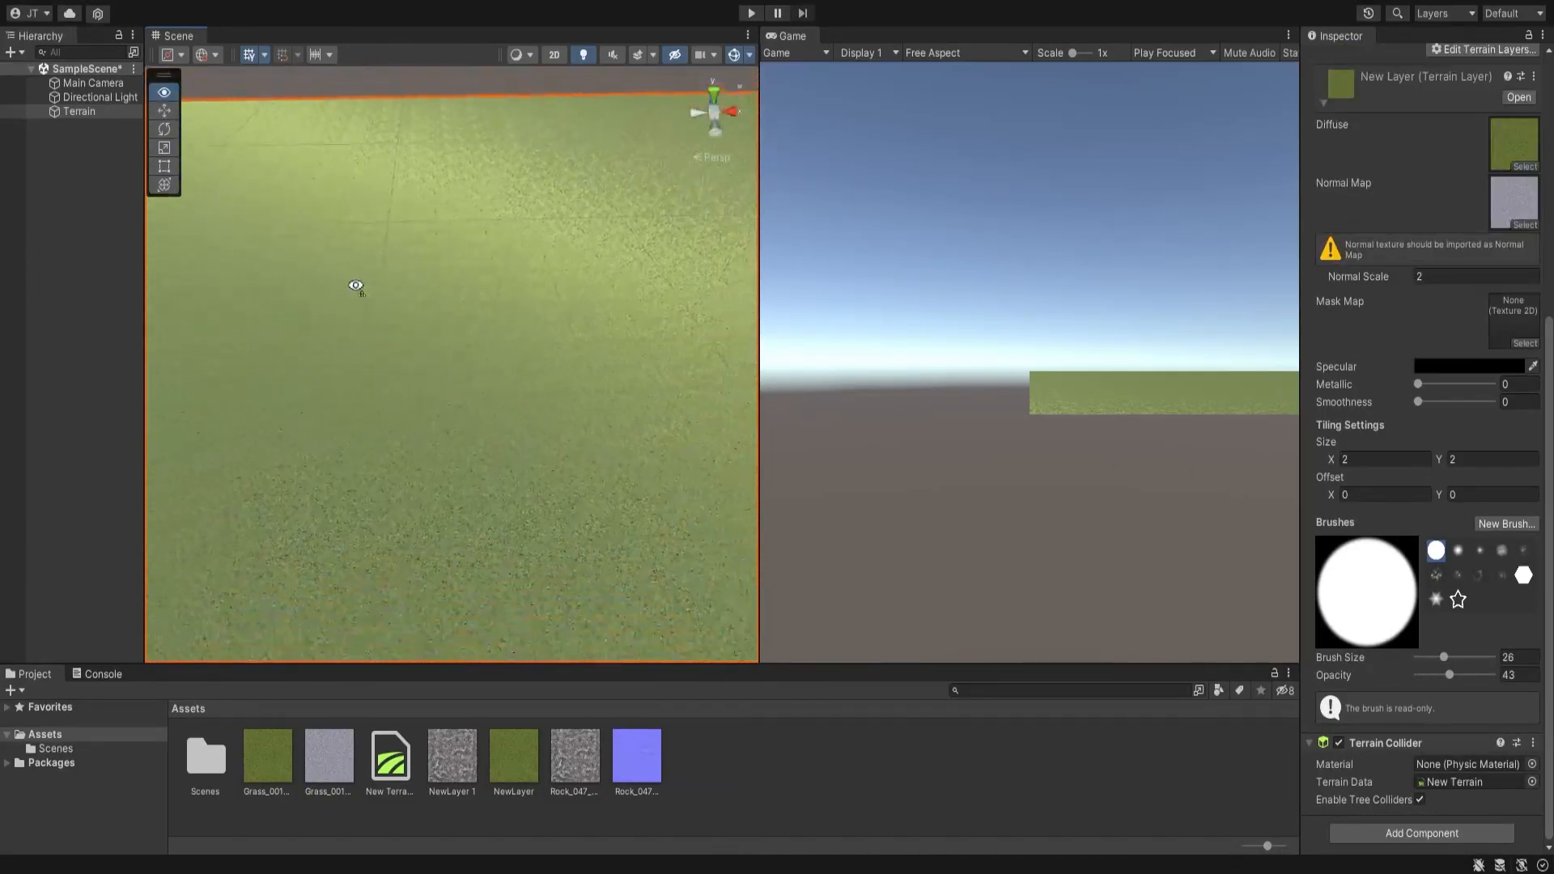
{"action": "scroll", "coordinate": [1317, 320], "scroll_direction": "up", "scroll_amount": 5}
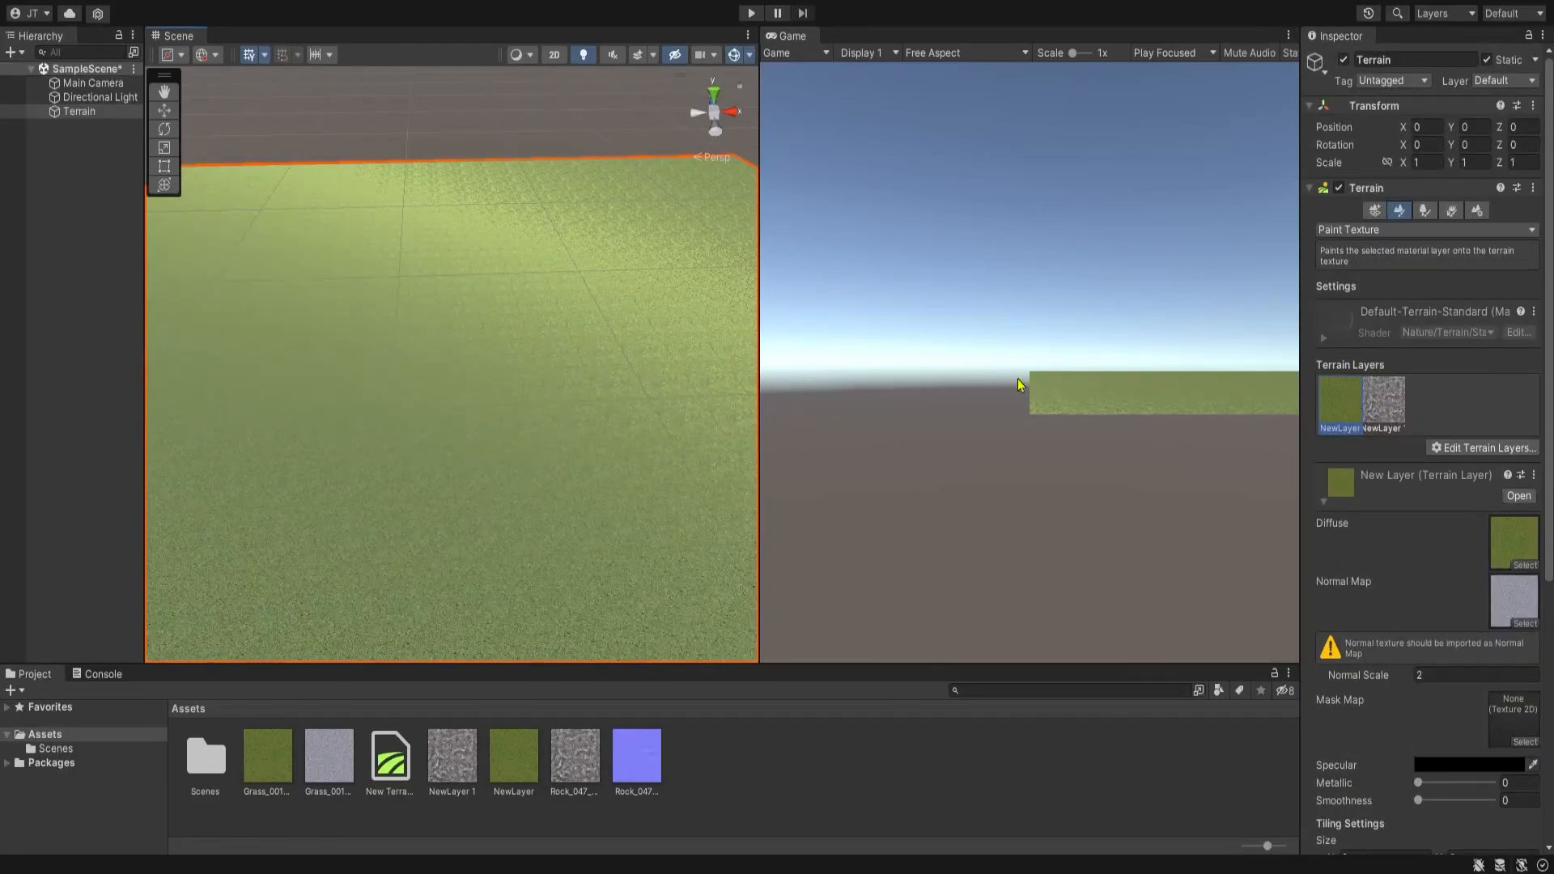
{"action": "mouse_move", "coordinate": [437, 406]}
{"action": "left_mouse_down", "text": "alt"}
{"action": "mouse_move", "coordinate": [513, 409]}
{"action": "mouse_move", "coordinate": [416, 437]}
{"action": "left_mouse_up", "text": "alt"}
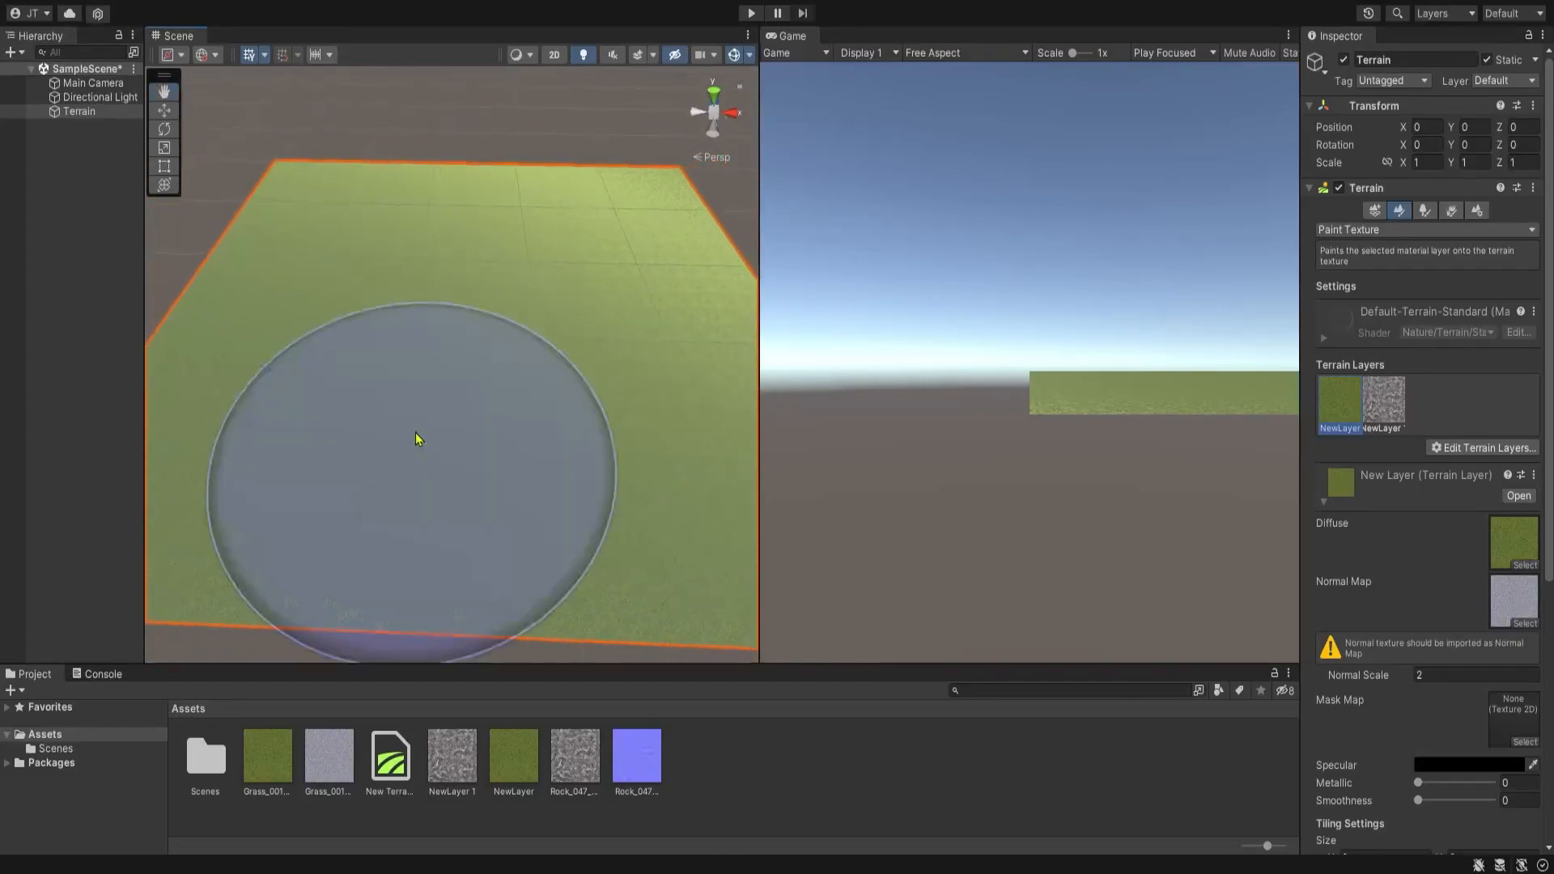
Raise a rugged mountain on the terrain with the cloud-textured brush, using sizes 26 and 61 and opacities 31.8 and 27.1
{"action": "left_click", "coordinate": [1375, 257]}
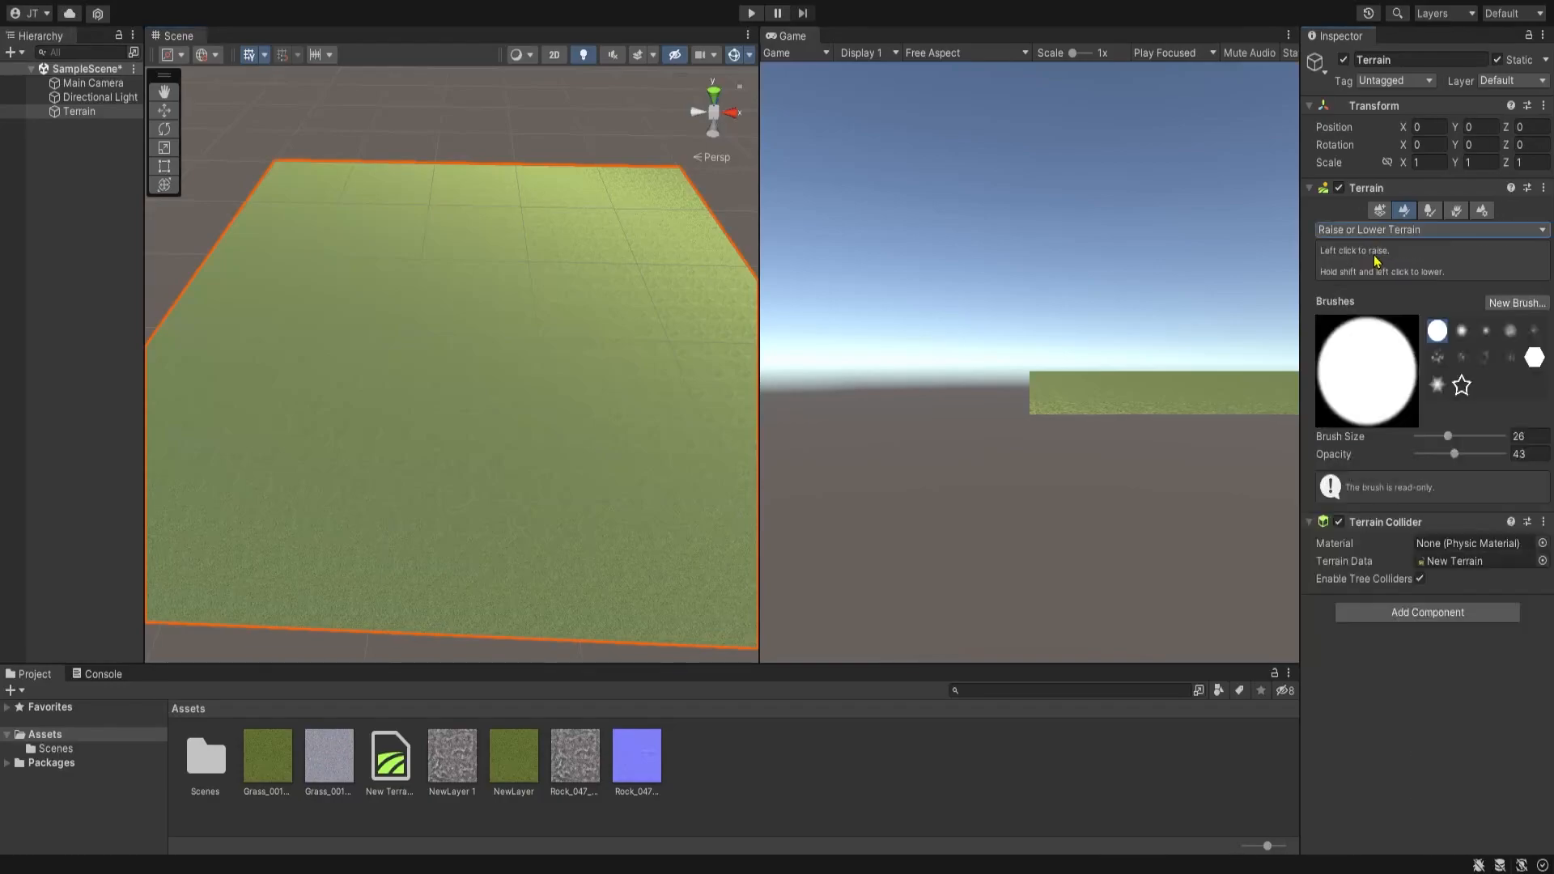
{"action": "left_click", "coordinate": [1532, 332]}
{"action": "left_click_drag", "start_coordinate": [1451, 452], "coordinate": [1445, 454]}
{"action": "mouse_move", "coordinate": [583, 470]}
{"action": "left_mouse_down"}
{"action": "mouse_move", "coordinate": [483, 382]}
{"action": "mouse_move", "coordinate": [439, 367]}
{"action": "mouse_move", "coordinate": [712, 343]}
{"action": "left_mouse_up"}
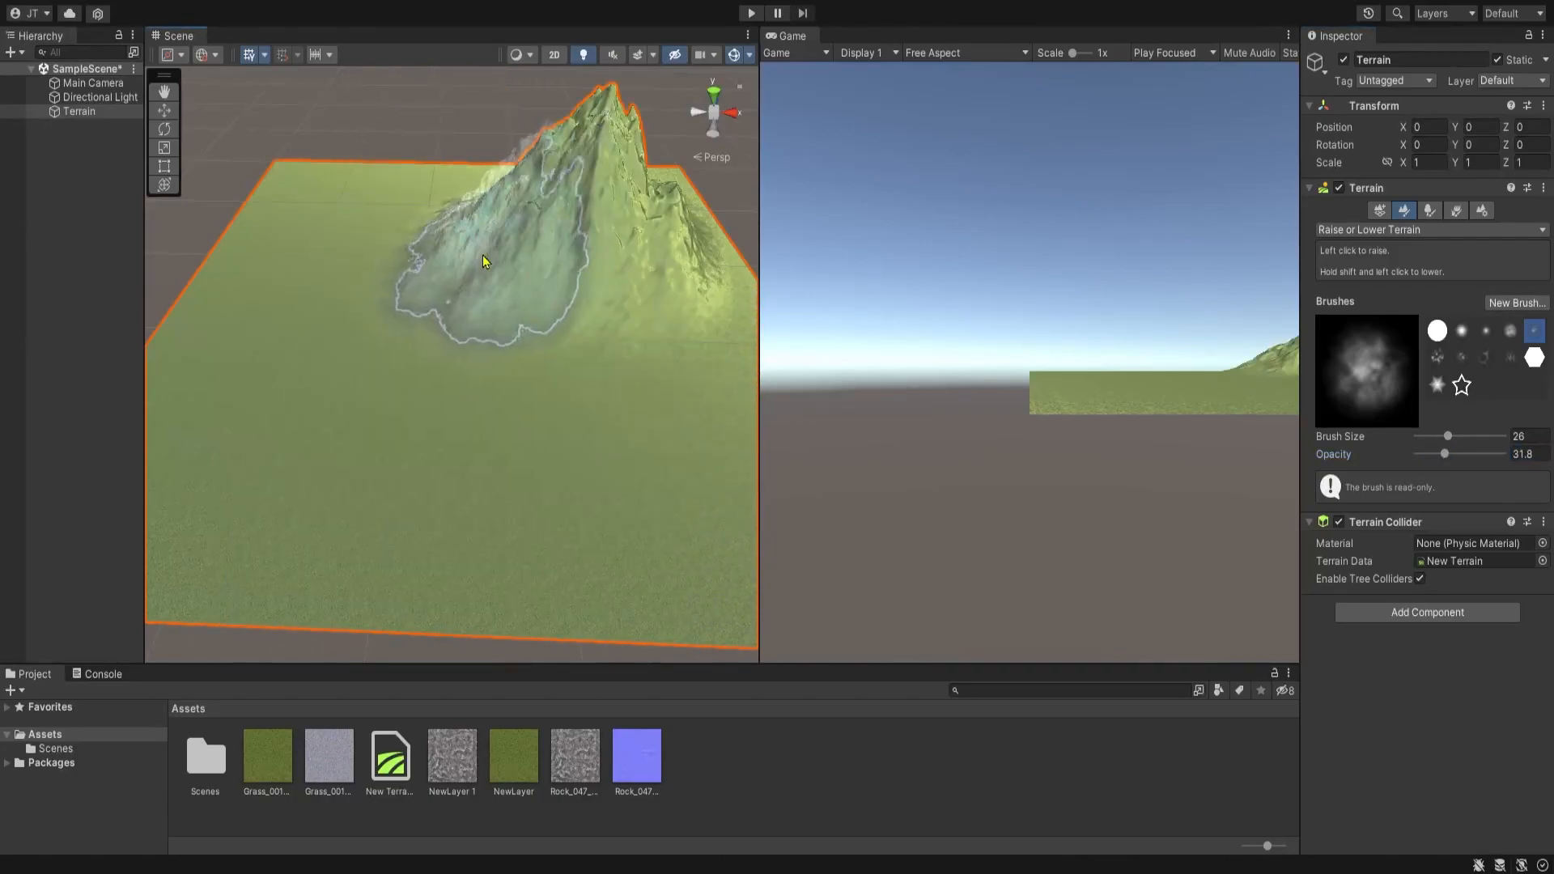
{"action": "mouse_move", "coordinate": [483, 255]}
{"action": "left_mouse_down"}
{"action": "mouse_move", "coordinate": [736, 300]}
{"action": "mouse_move", "coordinate": [612, 328]}
{"action": "left_mouse_up"}
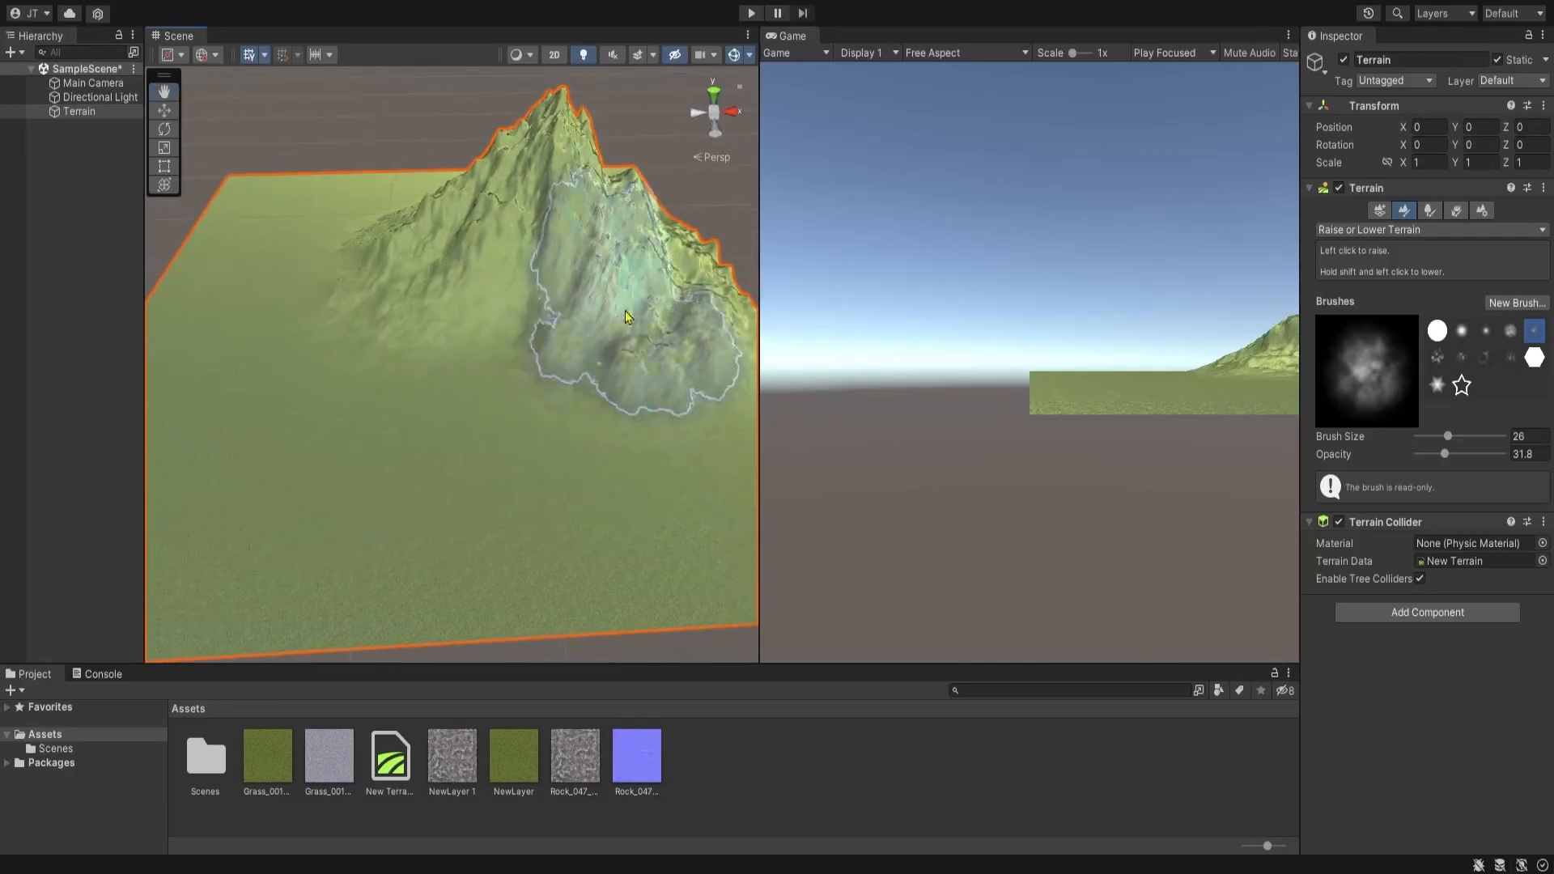
{"action": "mouse_move", "coordinate": [625, 311]}
{"action": "left_mouse_down"}
{"action": "mouse_move", "coordinate": [659, 173]}
{"action": "mouse_move", "coordinate": [607, 306]}
{"action": "left_mouse_up"}
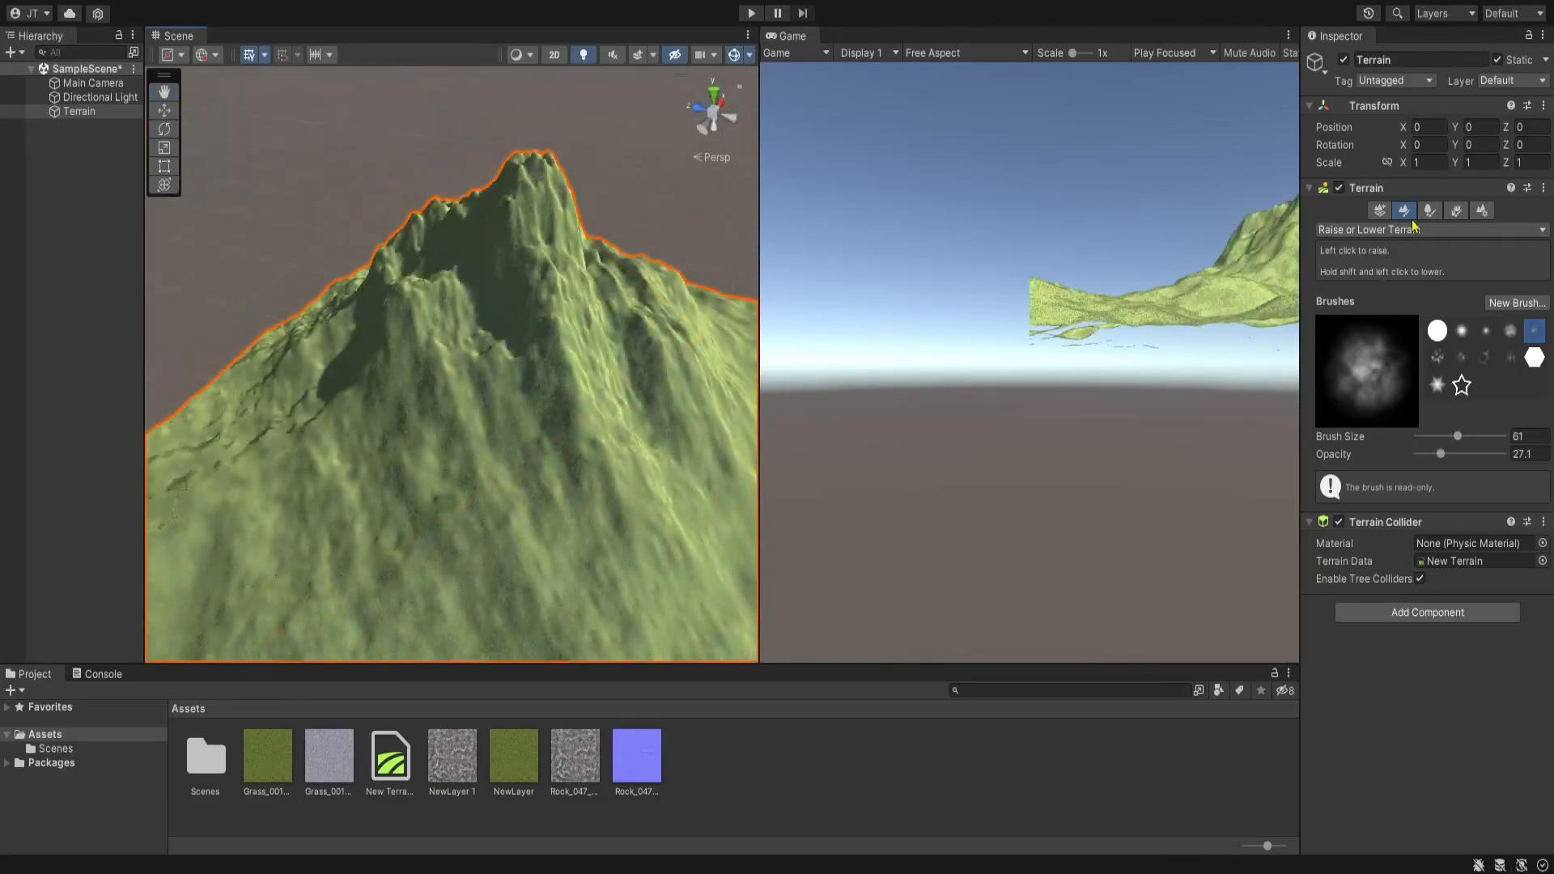
Paint the rock layer over the mountain's peak and slopes with the round brush at size 6 and opacity 23
{"action": "key", "text": "s"}
{"action": "right_click_drag", "start_coordinate": [706, 336], "coordinate": [566, 323]}
{"action": "key", "text": "w"}
{"action": "key", "text": "f"}
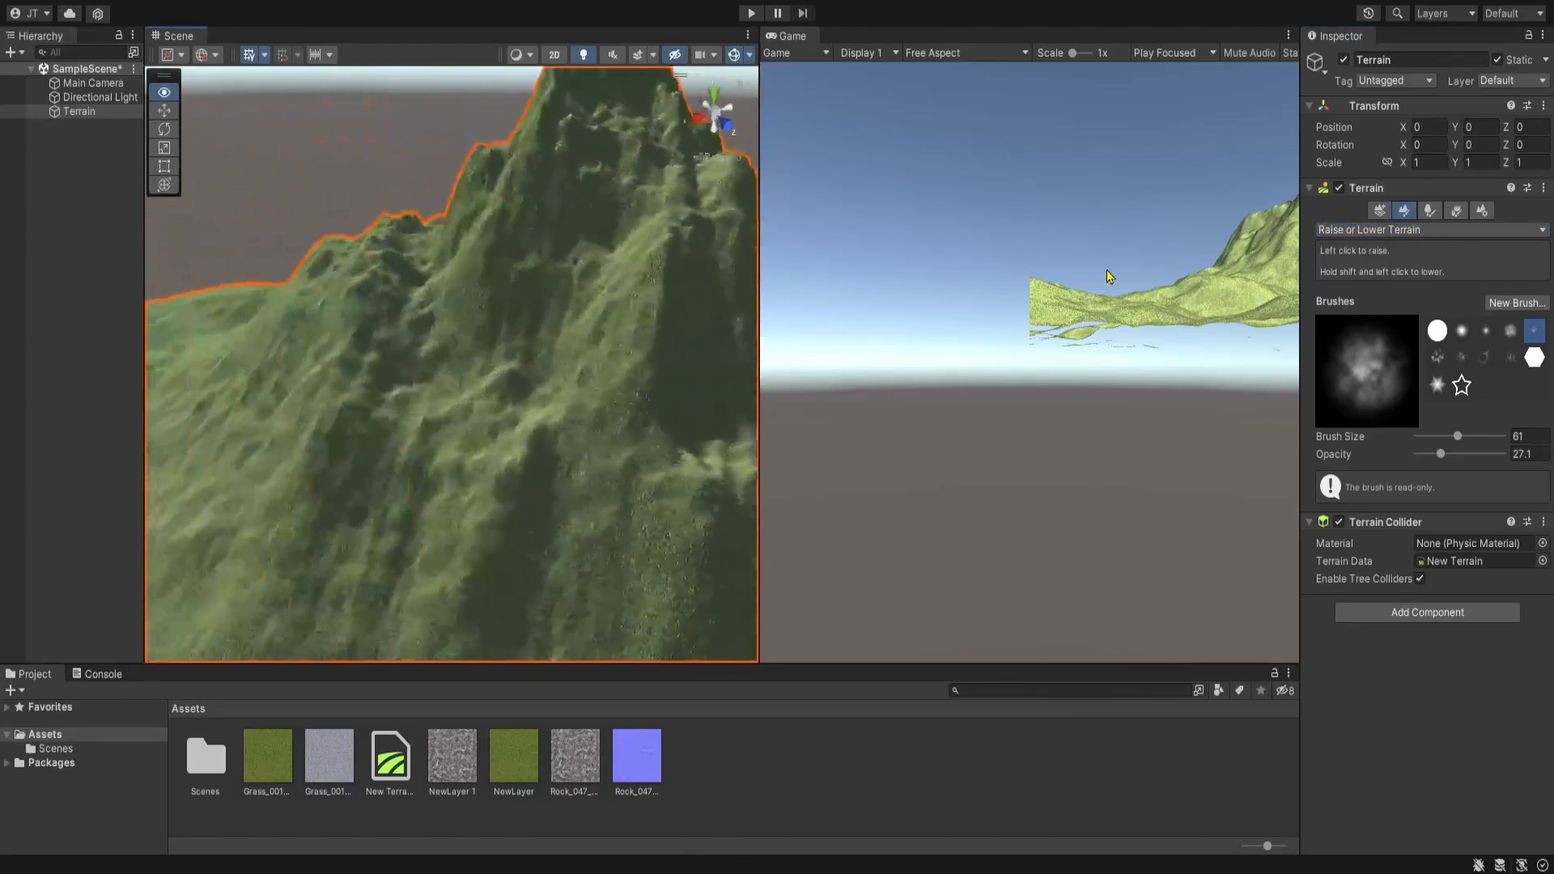
{"action": "left_click", "coordinate": [1394, 233]}
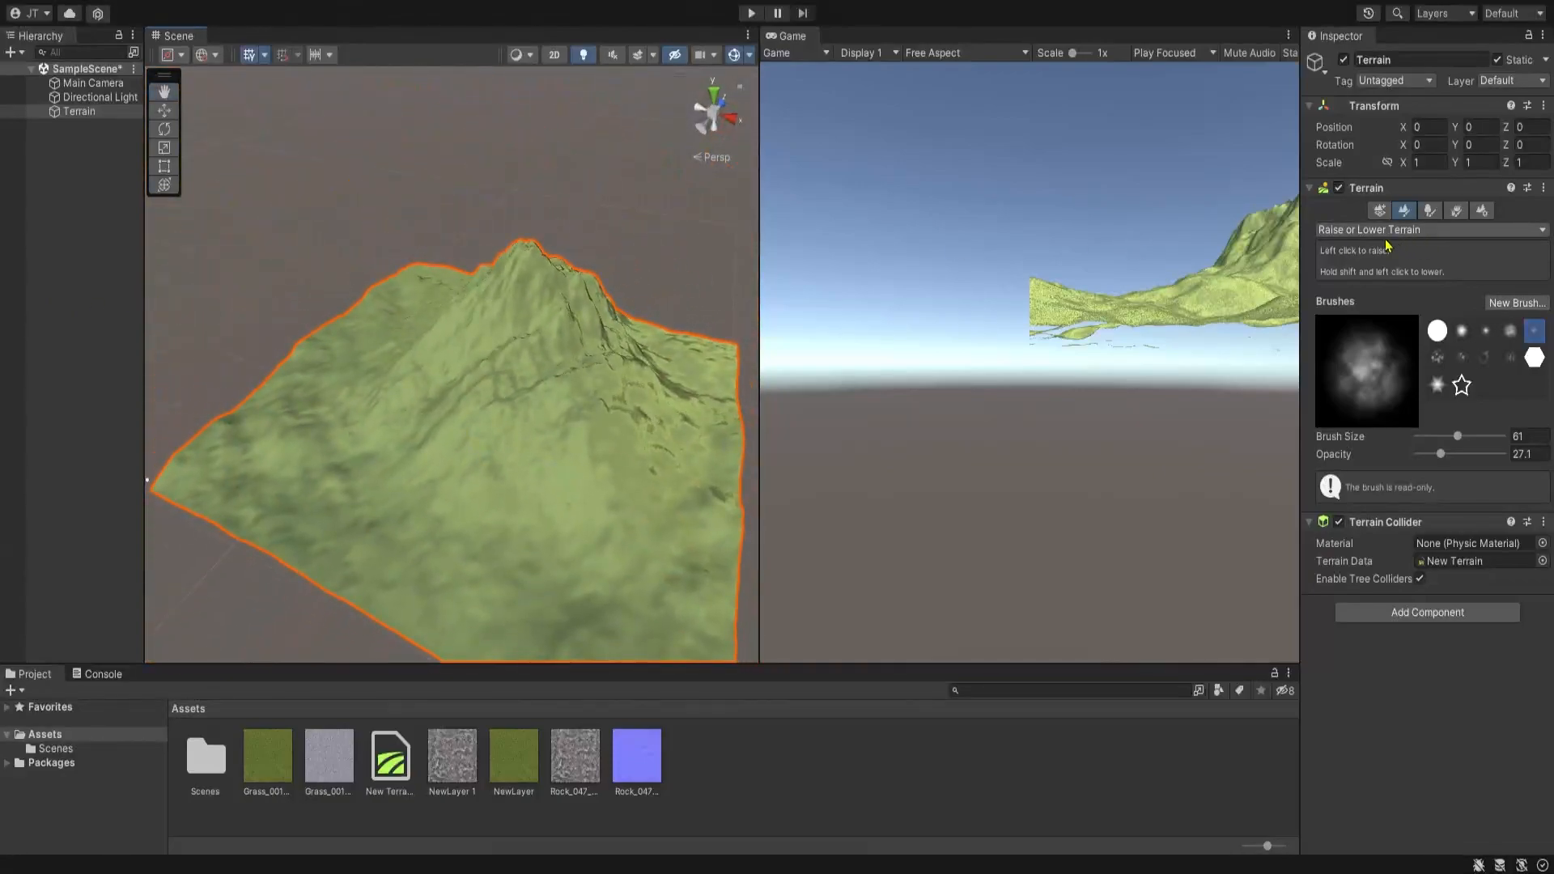
{"action": "left_click", "coordinate": [1372, 291]}
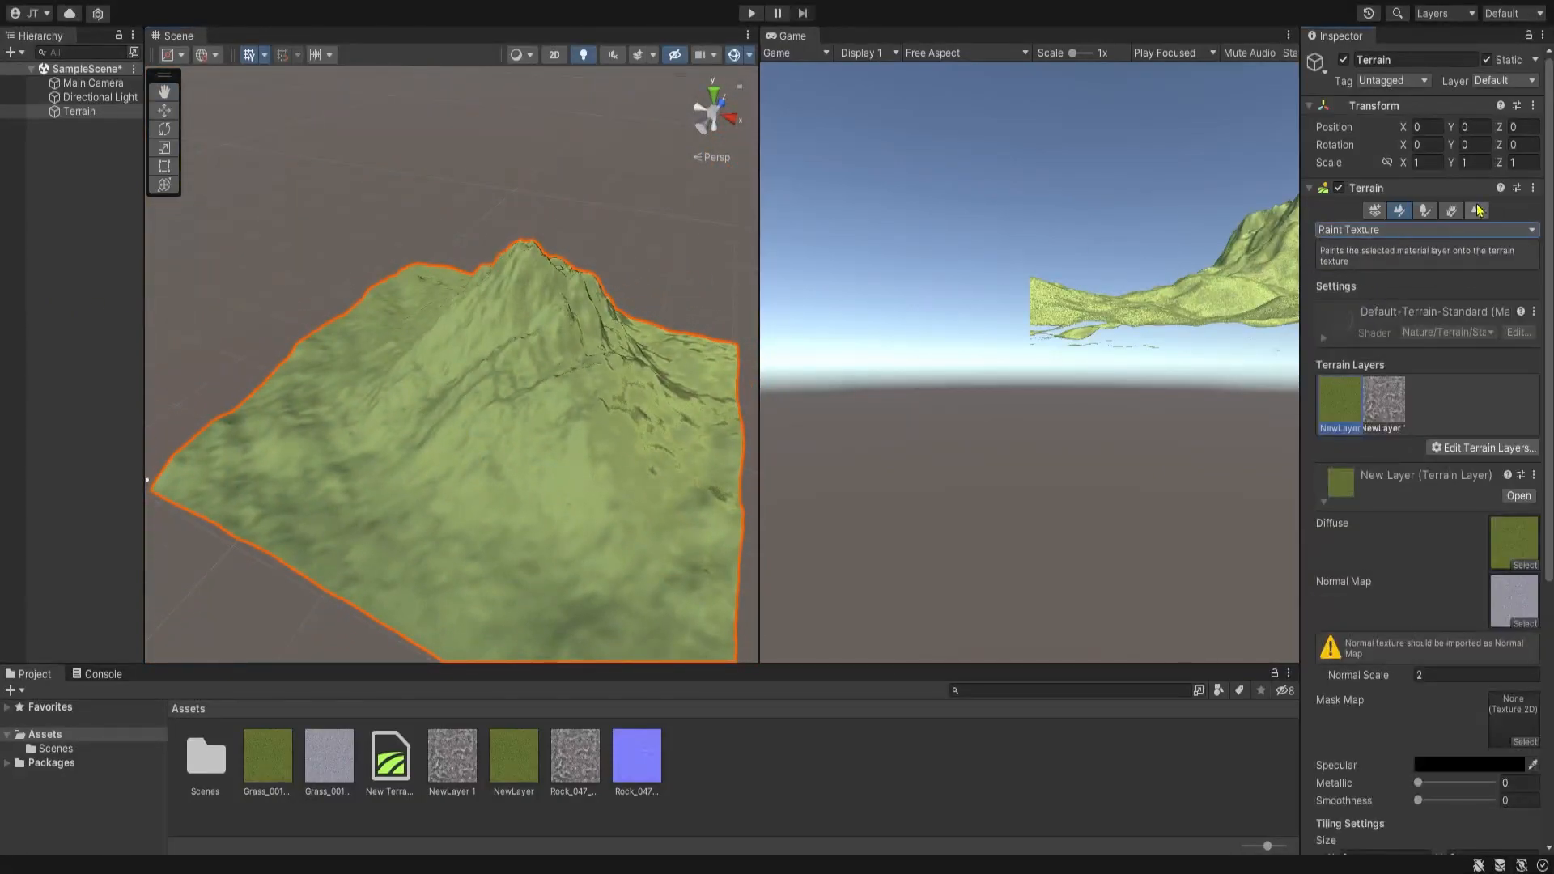
{"action": "left_click", "coordinate": [1385, 399]}
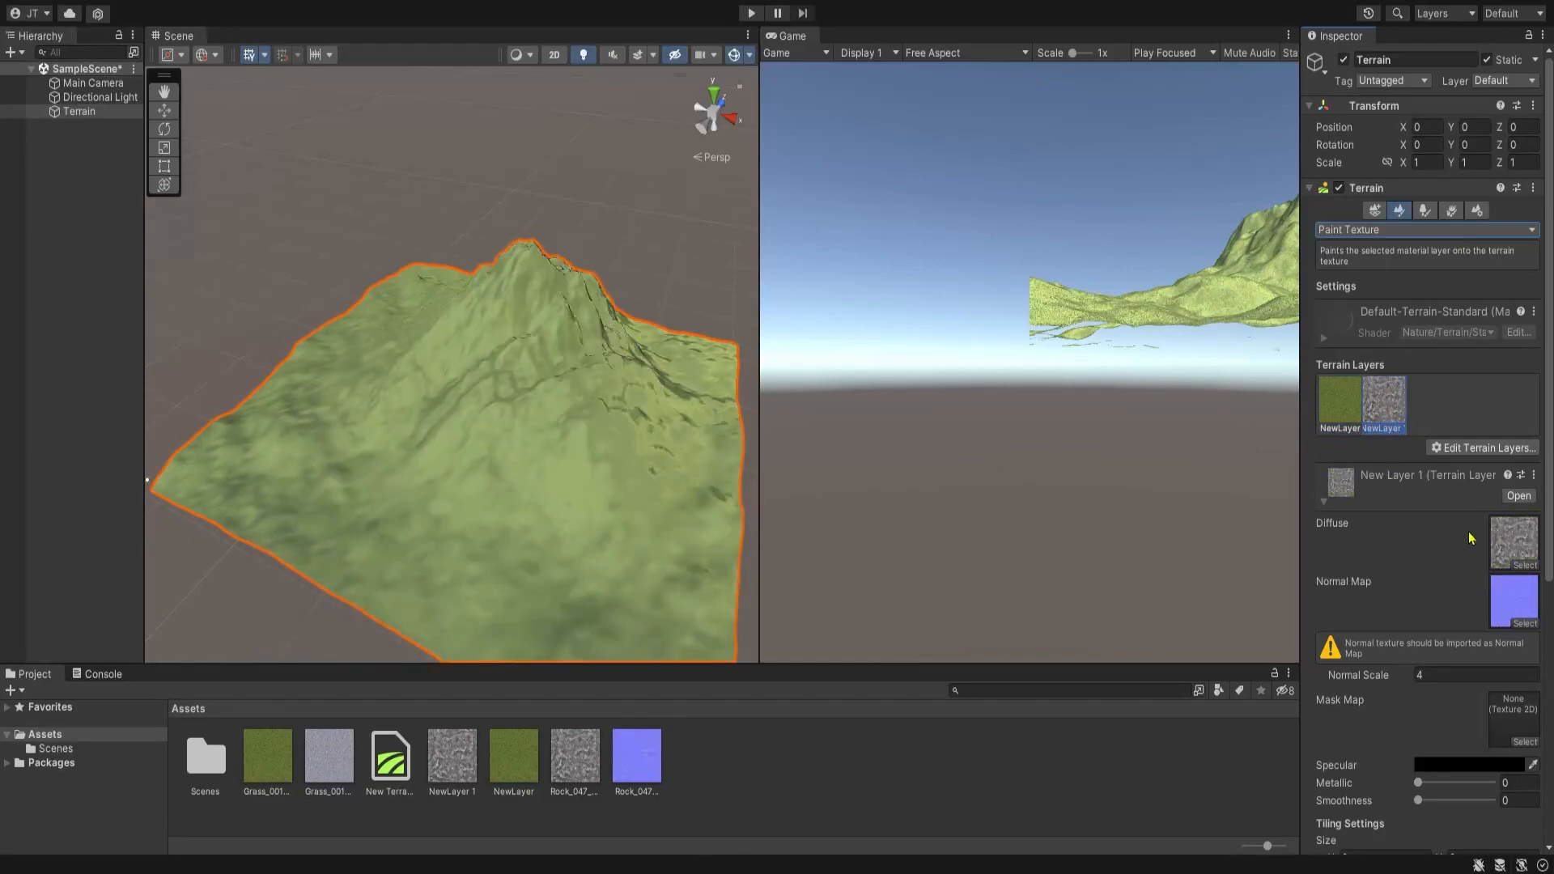
{"action": "scroll", "coordinate": [1435, 620], "scroll_direction": "down", "scroll_amount": 5}
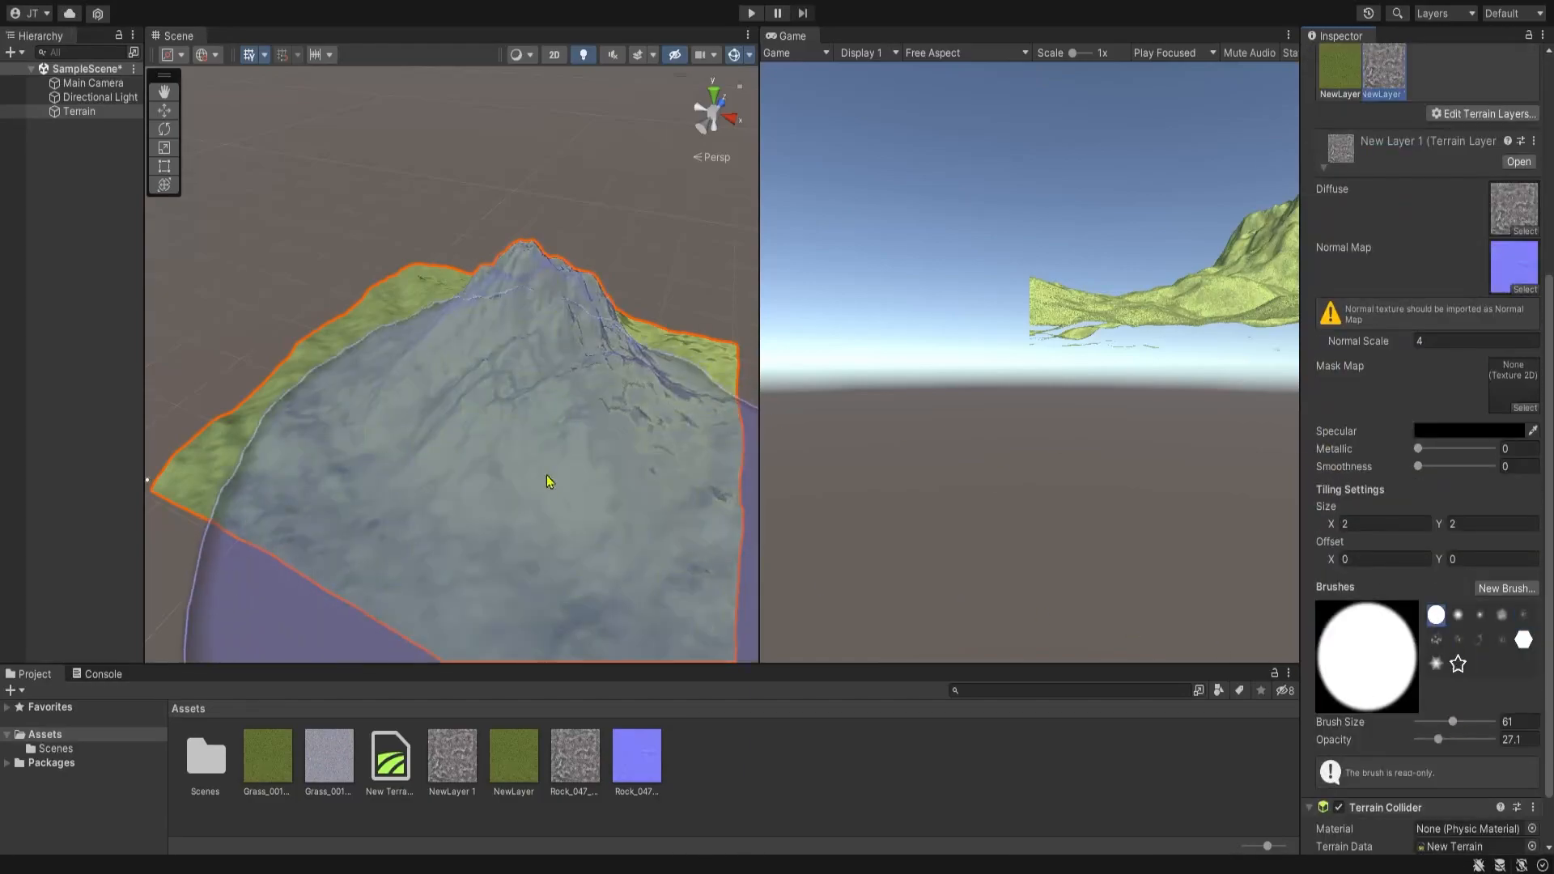
{"action": "left_click_drag", "start_coordinate": [1454, 723], "coordinate": [1434, 722]}
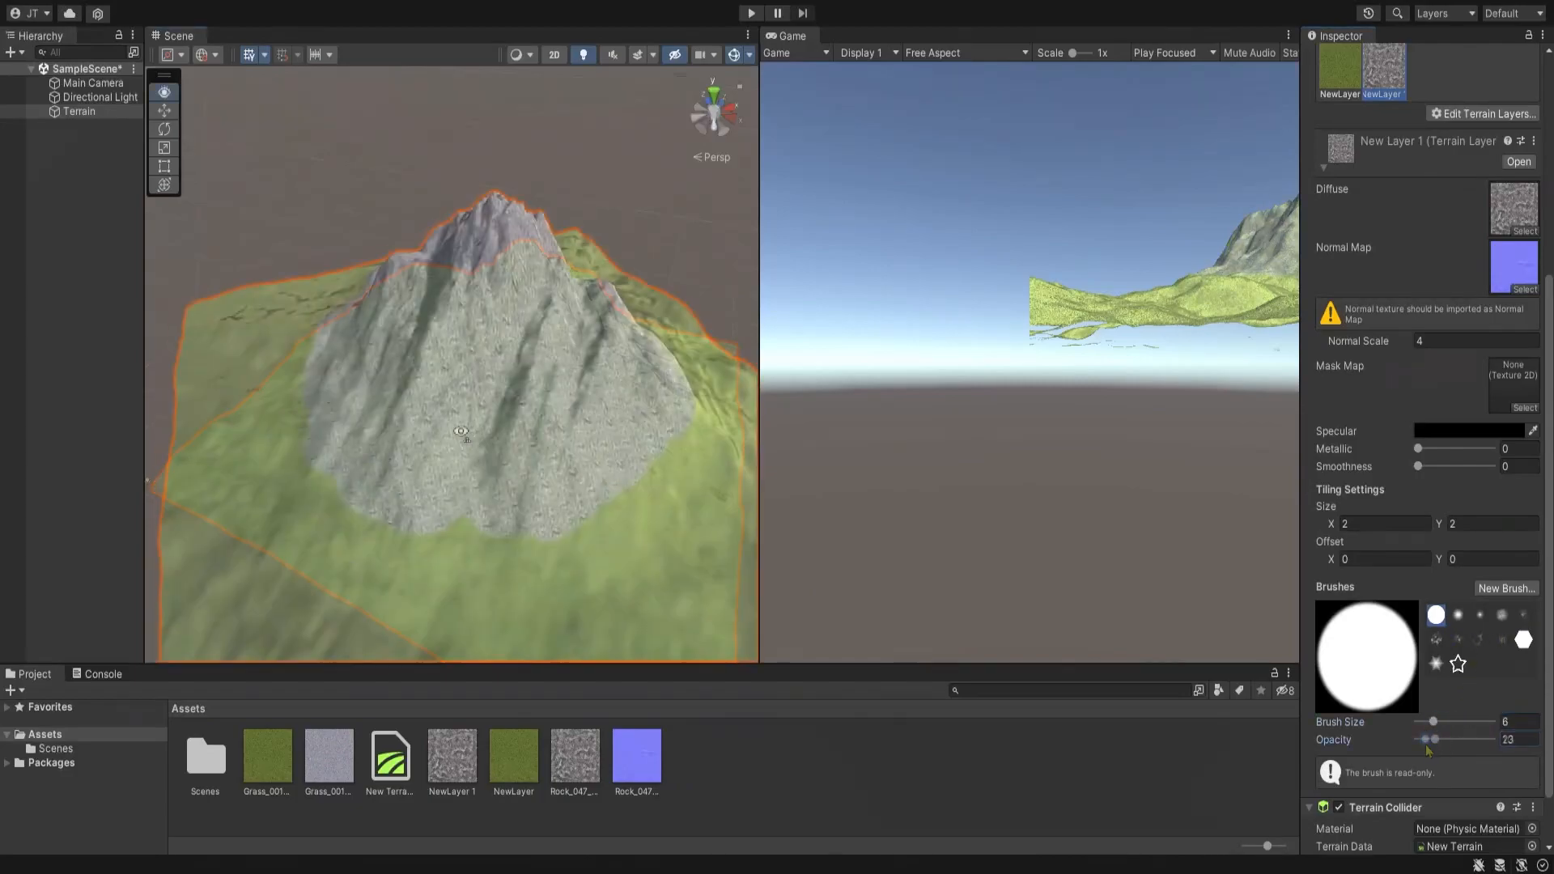
{"action": "left_click_drag", "start_coordinate": [566, 388], "coordinate": [594, 409], "text": "alt"}
{"action": "right_click_drag", "start_coordinate": [594, 409], "coordinate": [648, 397]}
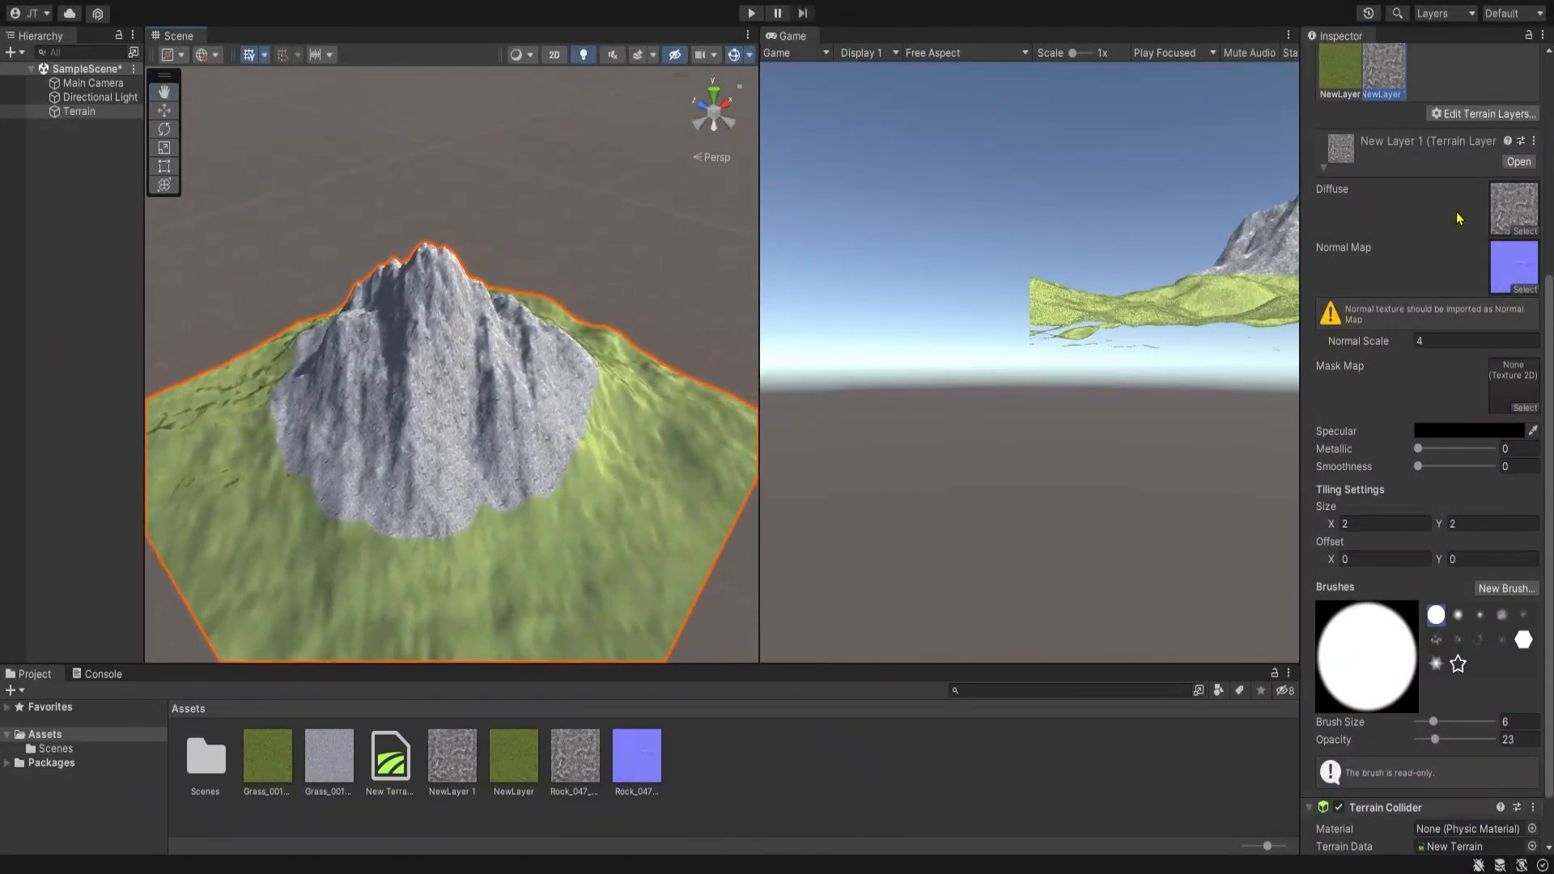
Smooth the mountain's surface and feather the rock layer's lower edge into the surrounding grass
{"action": "scroll", "coordinate": [1441, 234], "scroll_direction": "up", "scroll_amount": 7}
{"action": "left_click", "coordinate": [1366, 234]}
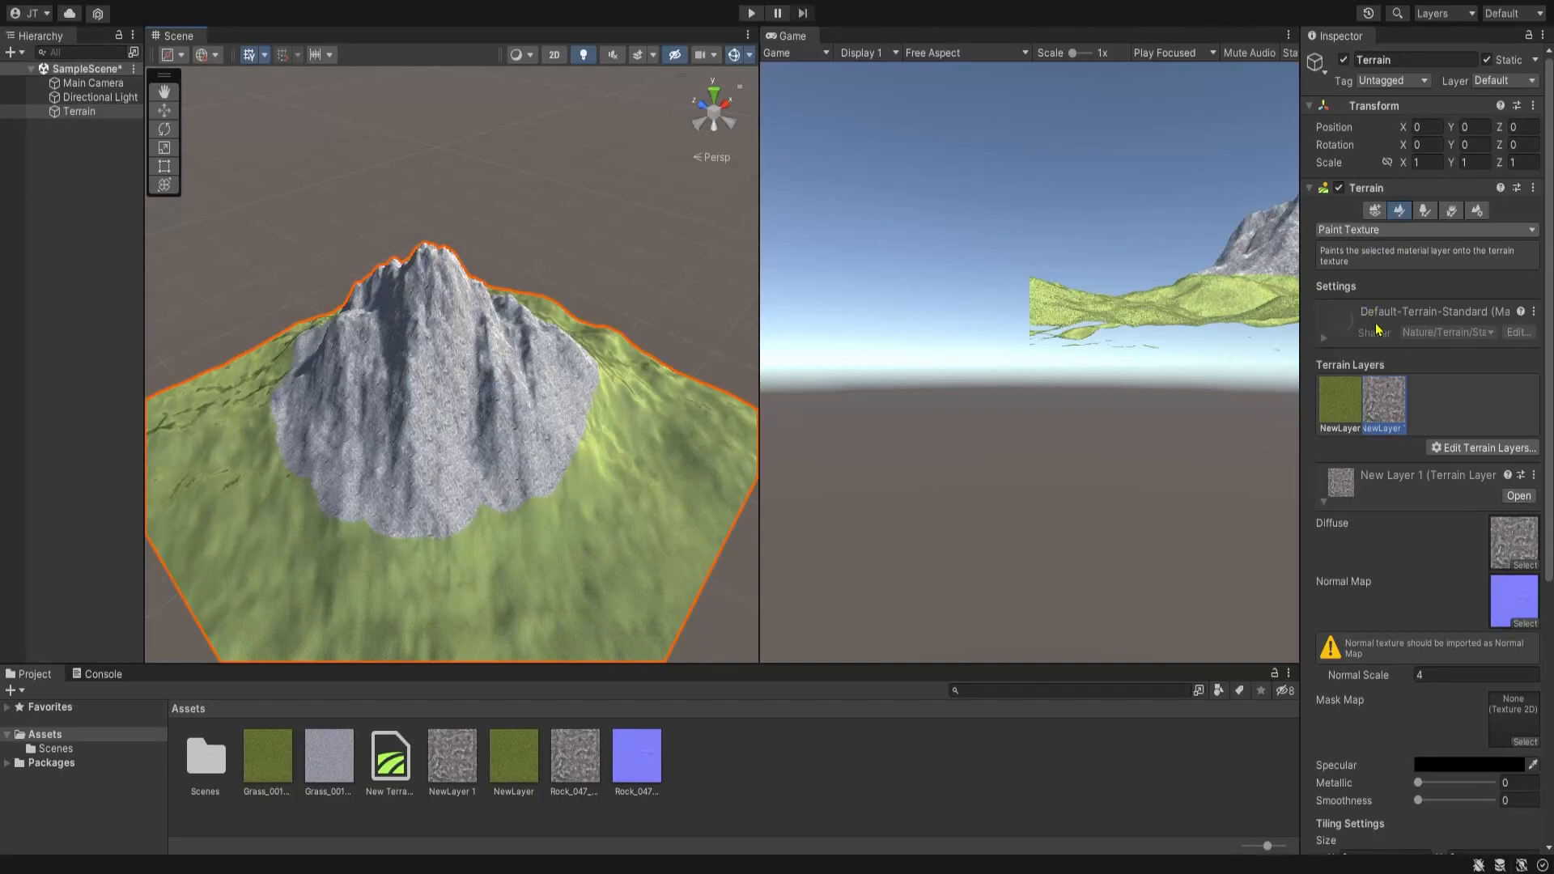
{"action": "left_click", "coordinate": [1379, 331]}
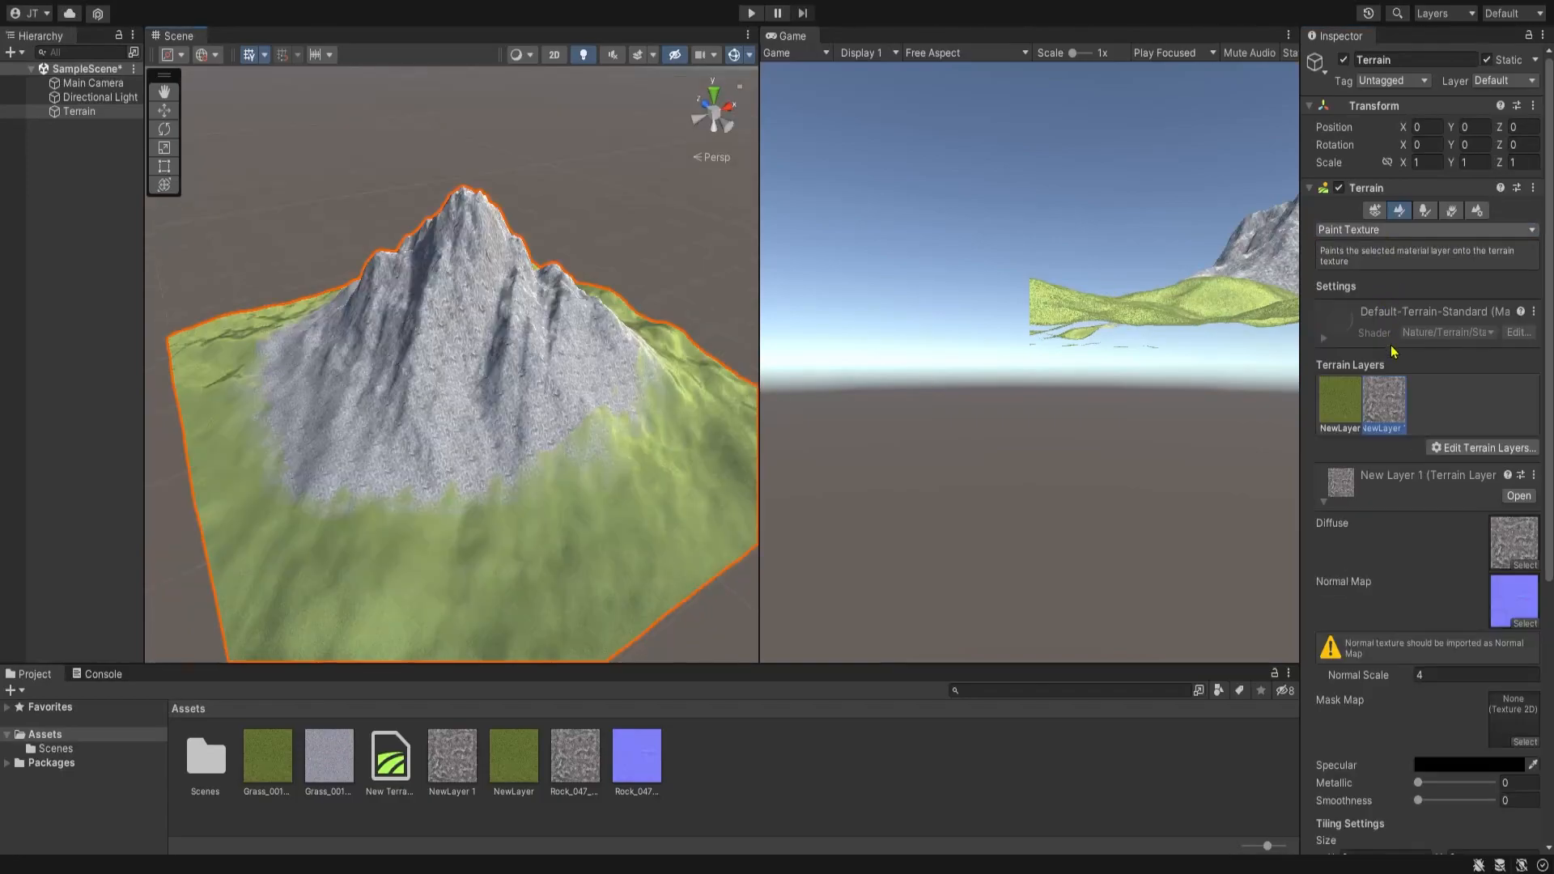
Get the Realistic Tree 9 [Rainbow Tree] package from the online Asset Store, import it and open the Tree9 folder
{"action": "left_click", "coordinate": [1424, 212]}
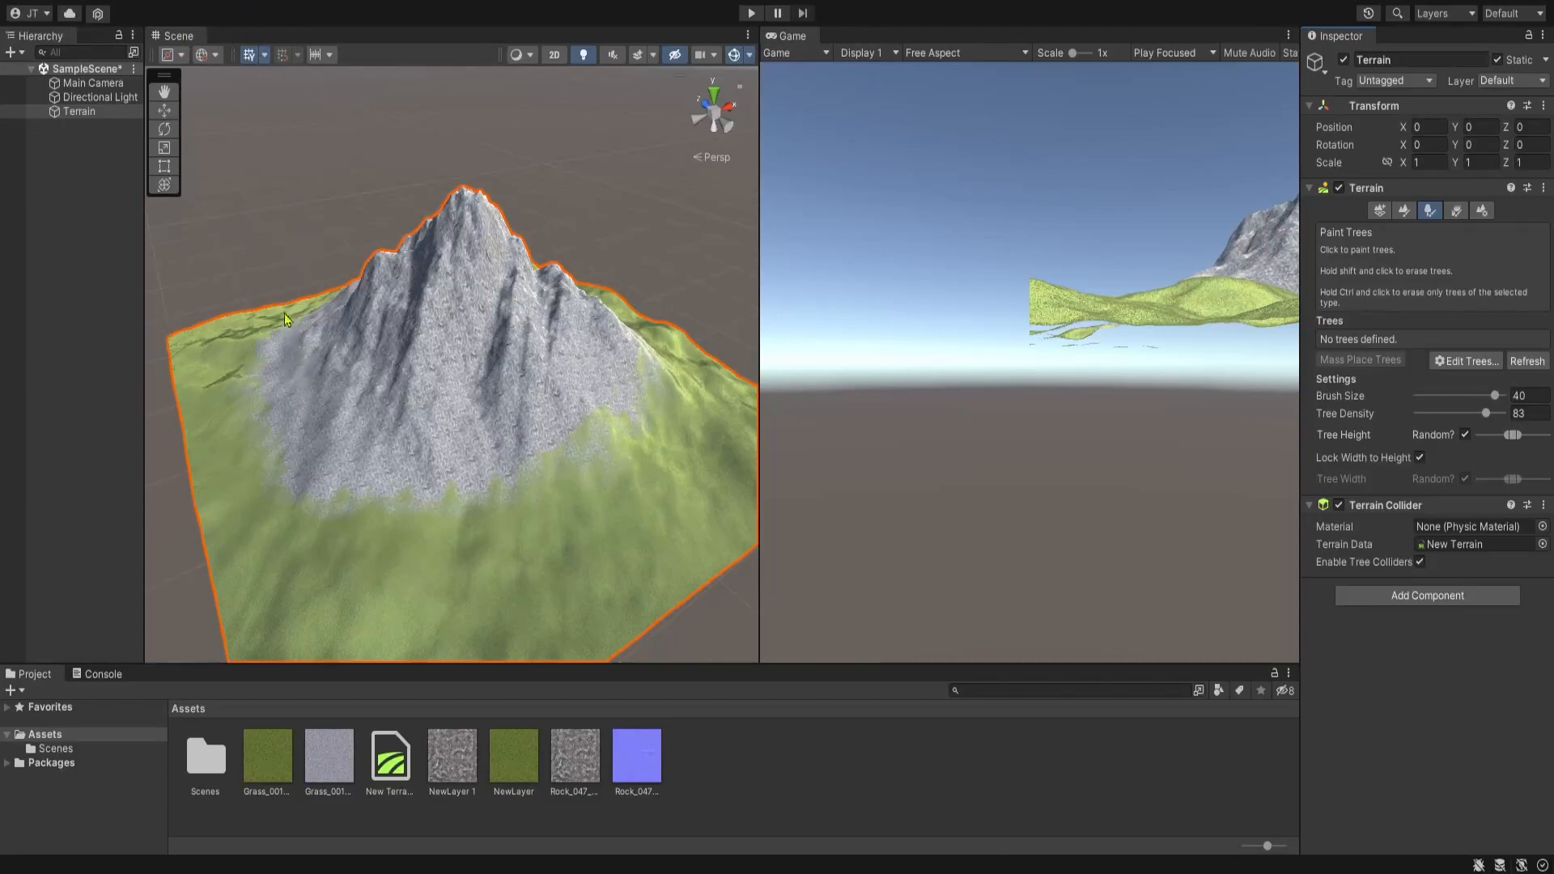
{"action": "key", "text": "ctrl+9"}
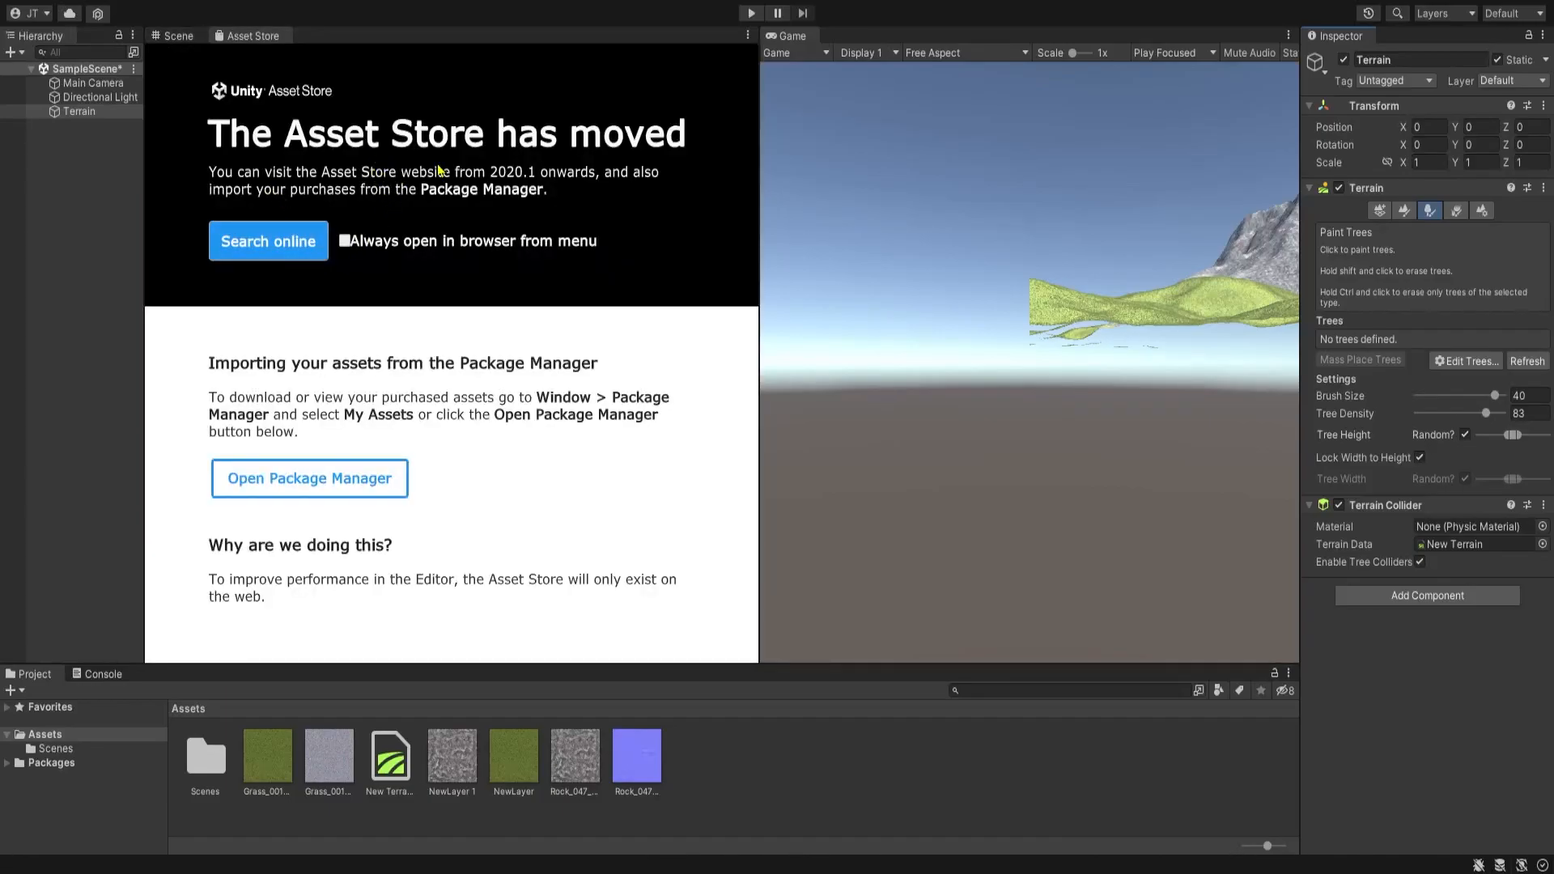
{"action": "left_click", "coordinate": [270, 260]}
{"action": "left_click", "coordinate": [174, 36]}
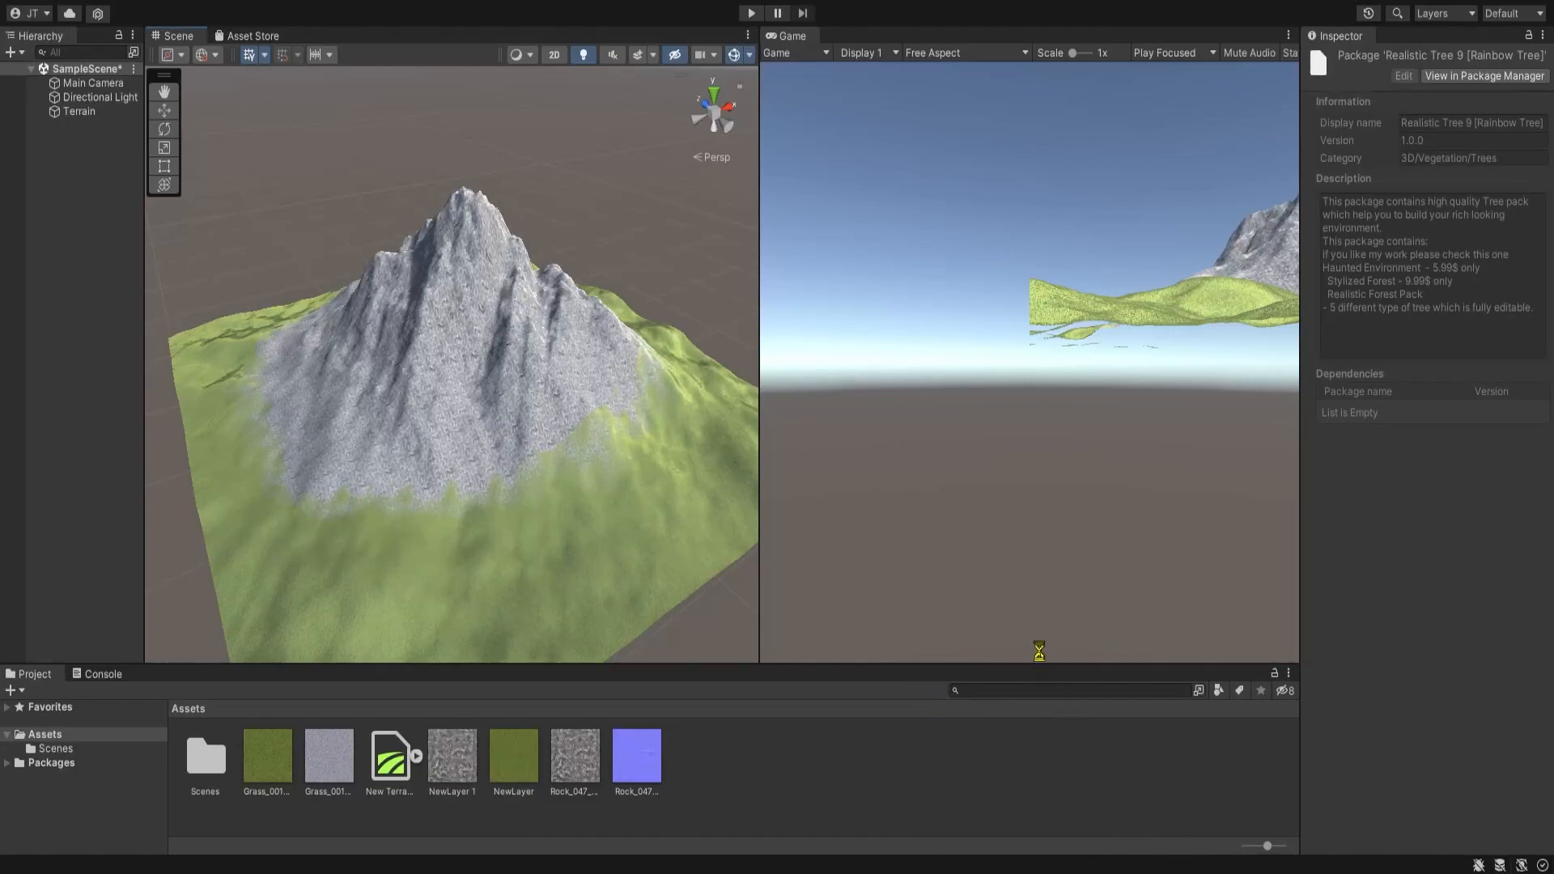
{"action": "left_click", "coordinate": [866, 790]}
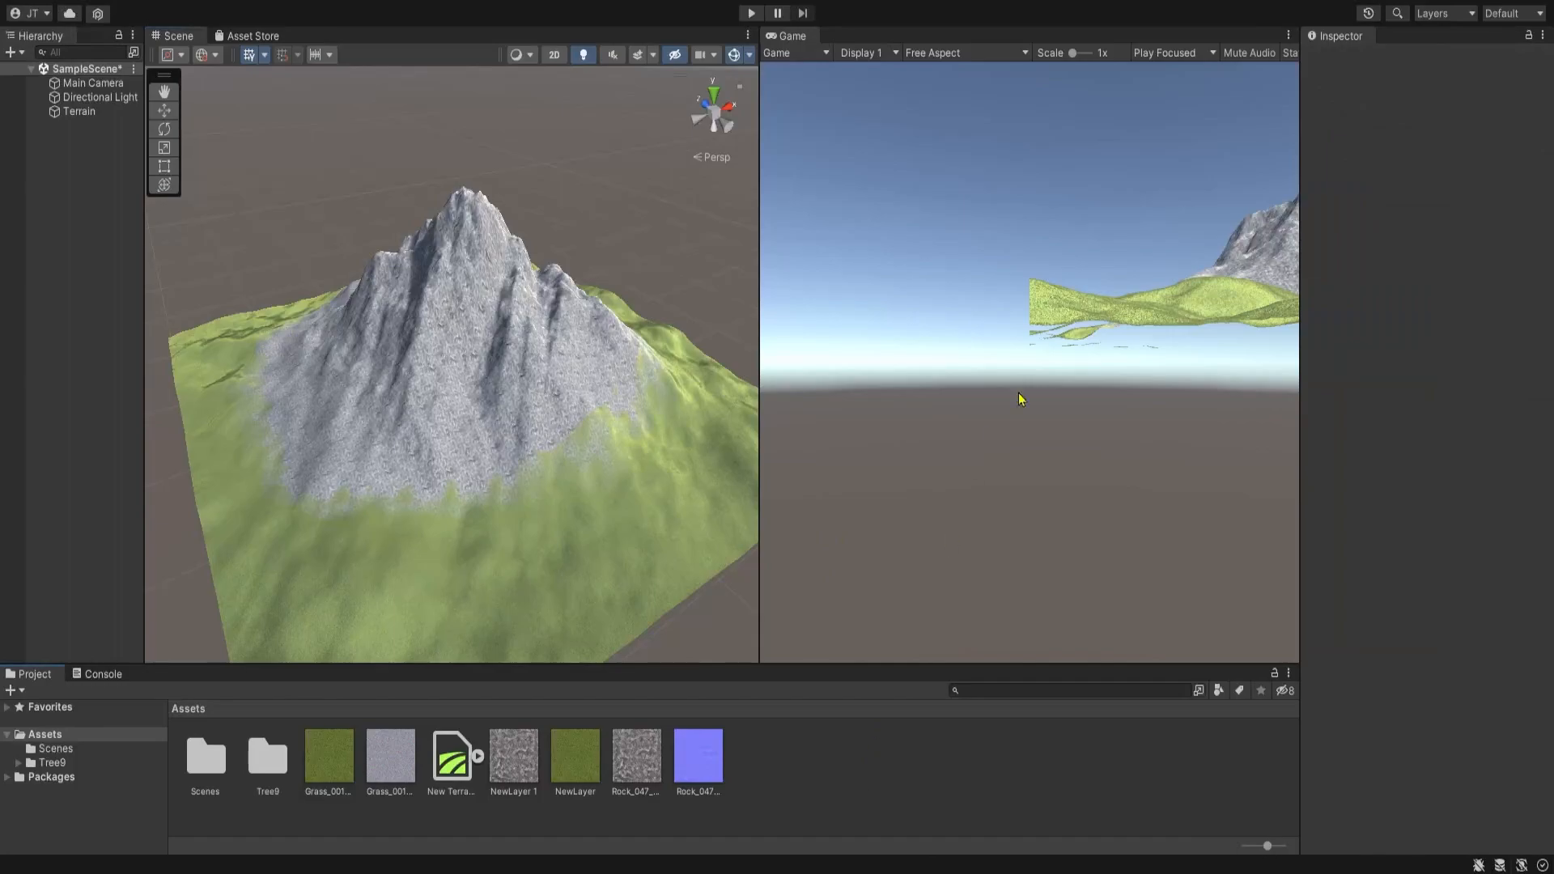
{"action": "left_click", "coordinate": [51, 763]}
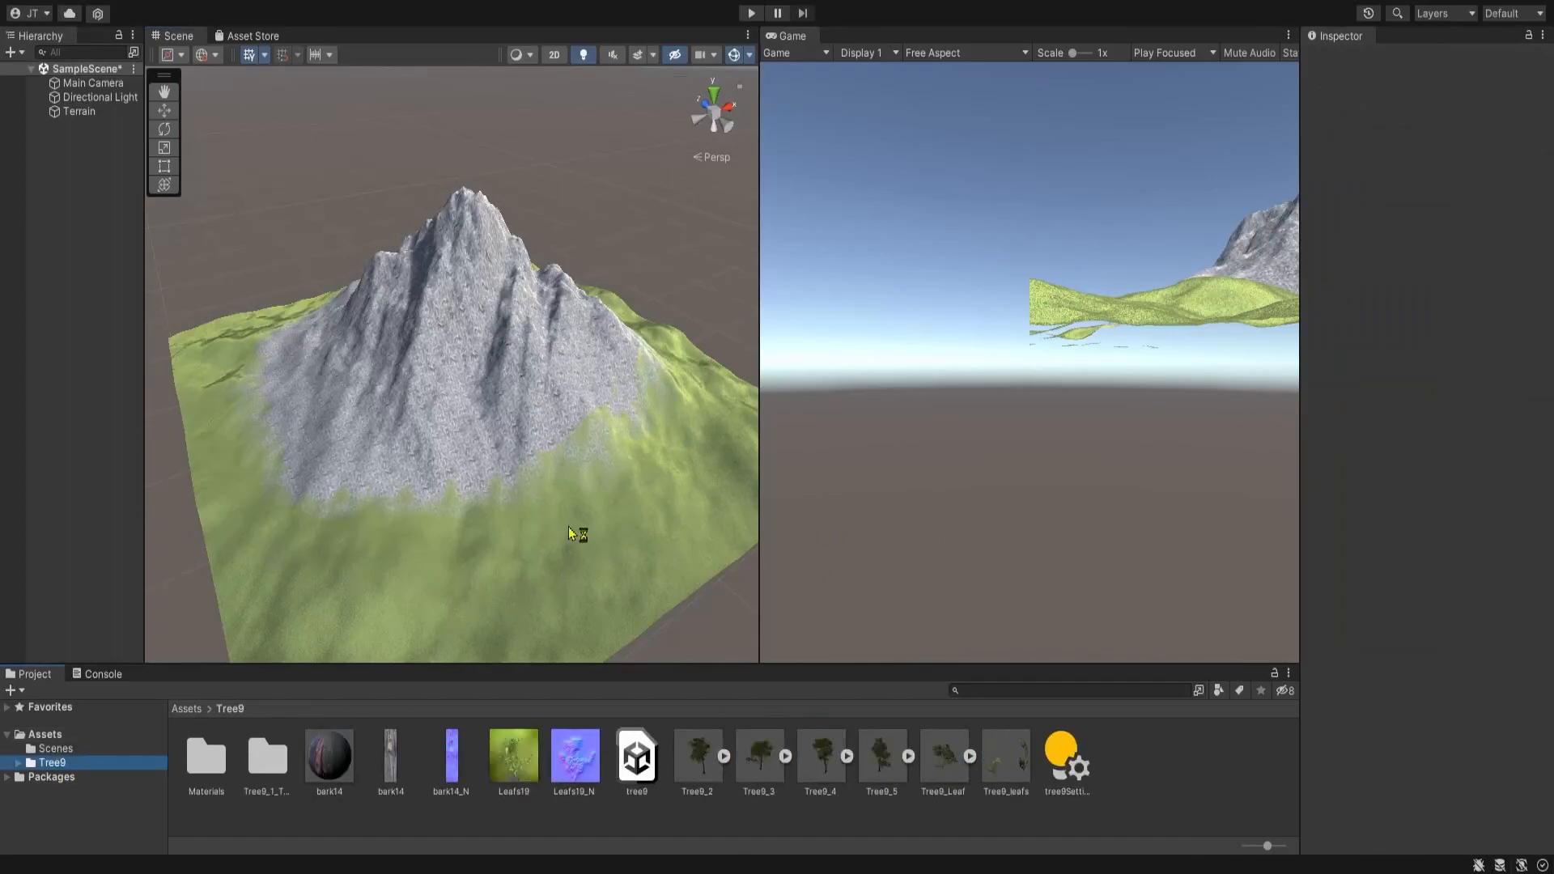
Select the terrain and add Tree9_2, Tree9_3, Tree9_4 and Tree9_5 to its paintable trees
{"action": "left_click_drag", "start_coordinate": [565, 528], "coordinate": [554, 551], "text": "alt"}
{"action": "scroll", "coordinate": [555, 551], "scroll_direction": "down", "scroll_amount": 5}
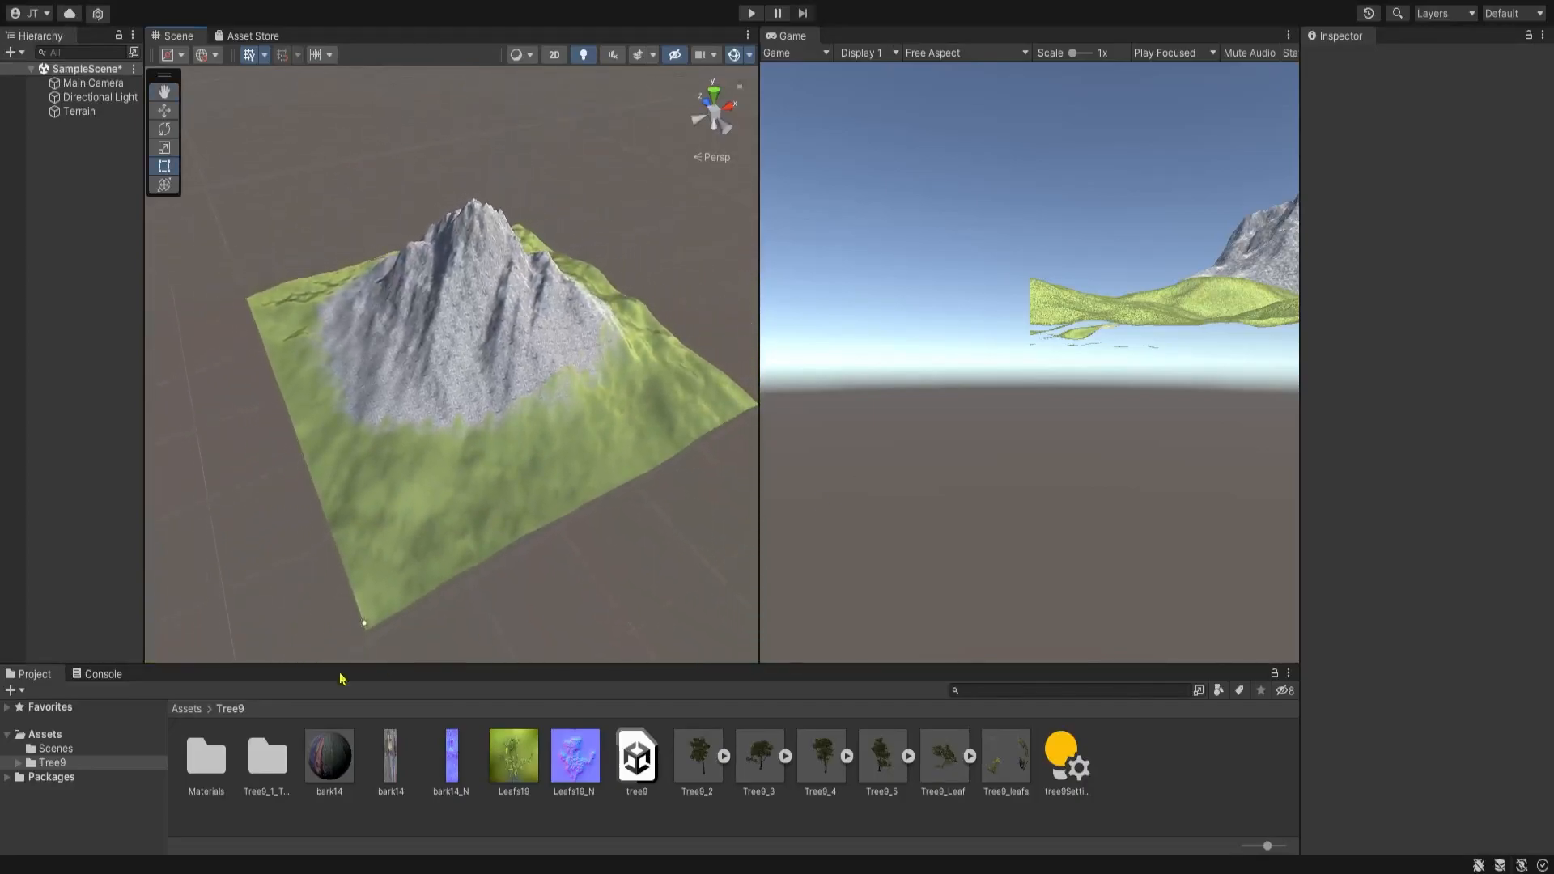
{"action": "mouse_move", "coordinate": [532, 510]}
{"action": "left_mouse_down", "text": "alt"}
{"action": "mouse_move", "coordinate": [531, 483]}
{"action": "mouse_move", "coordinate": [528, 509]}
{"action": "left_mouse_up", "text": "alt"}
{"action": "scroll", "coordinate": [529, 512], "scroll_direction": "up", "scroll_amount": 5}
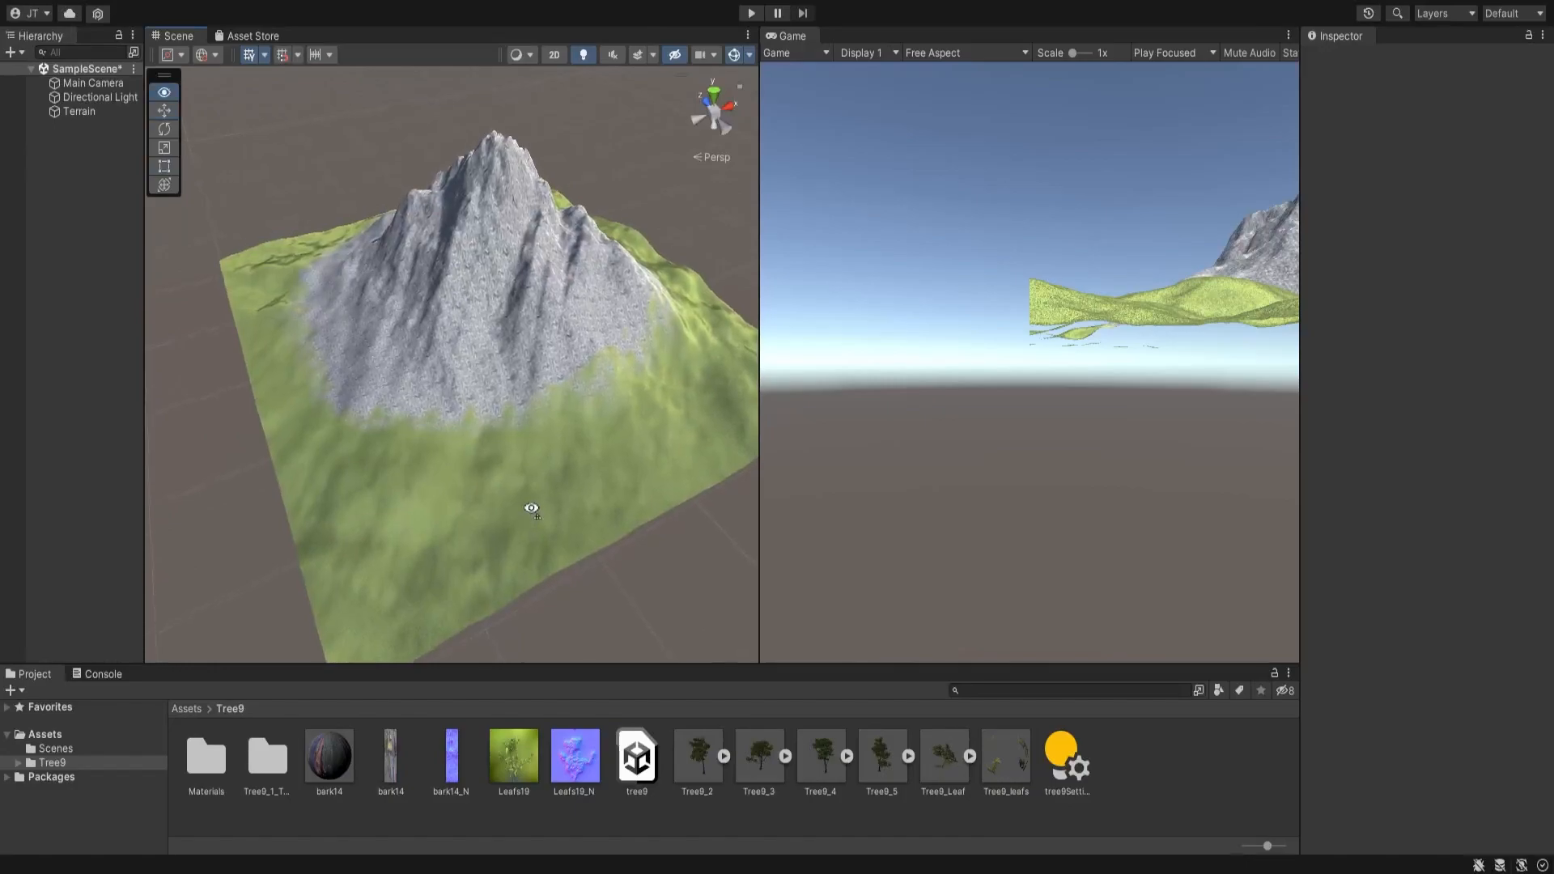
{"action": "left_click", "coordinate": [536, 502]}
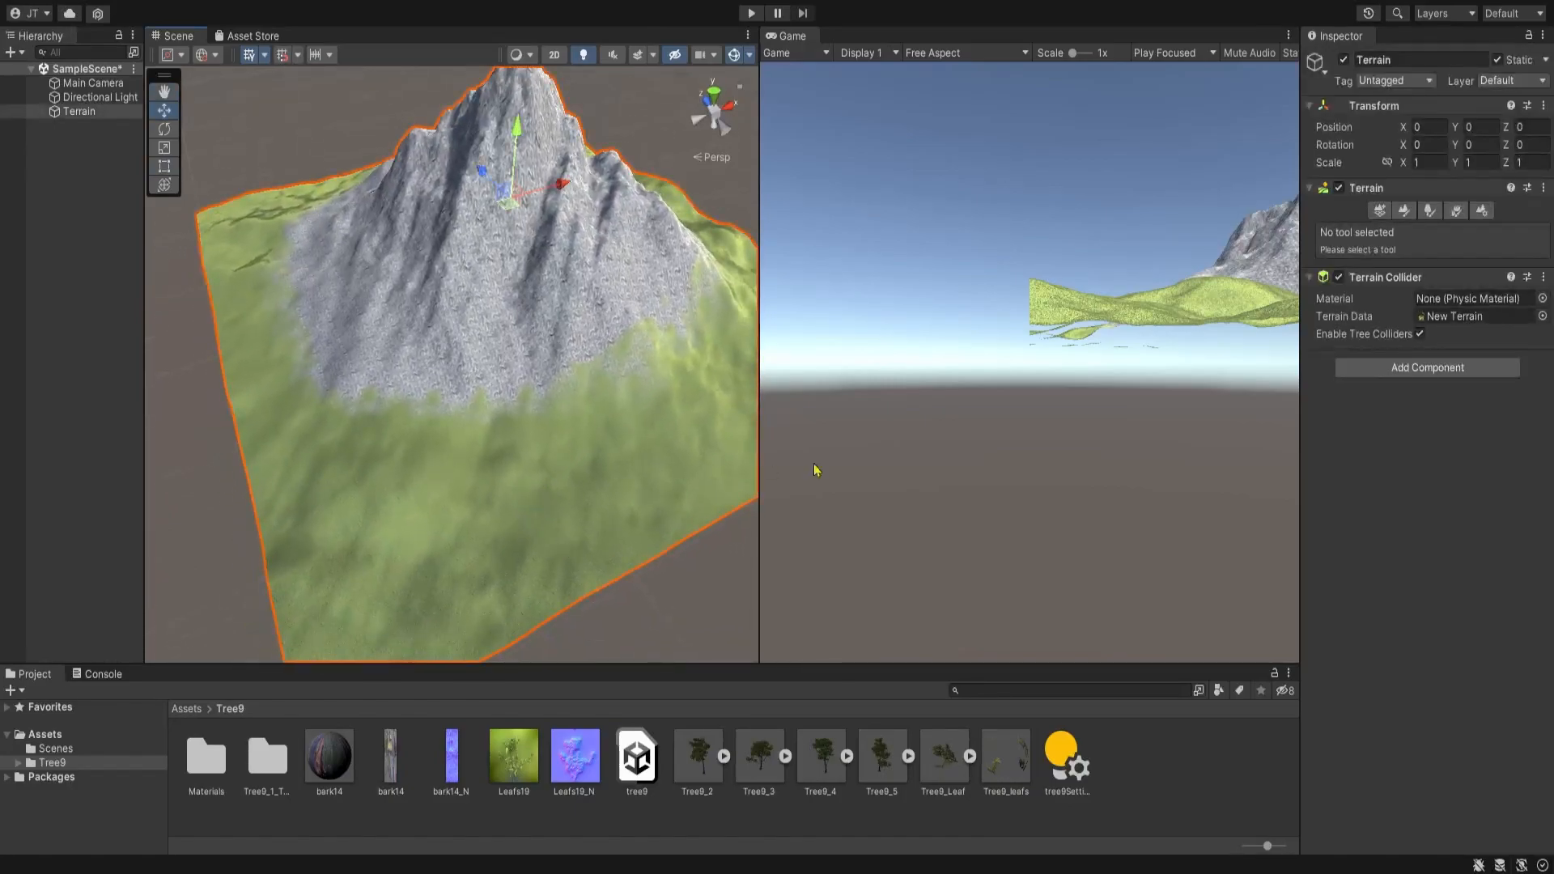
{"action": "left_click", "coordinate": [1429, 212]}
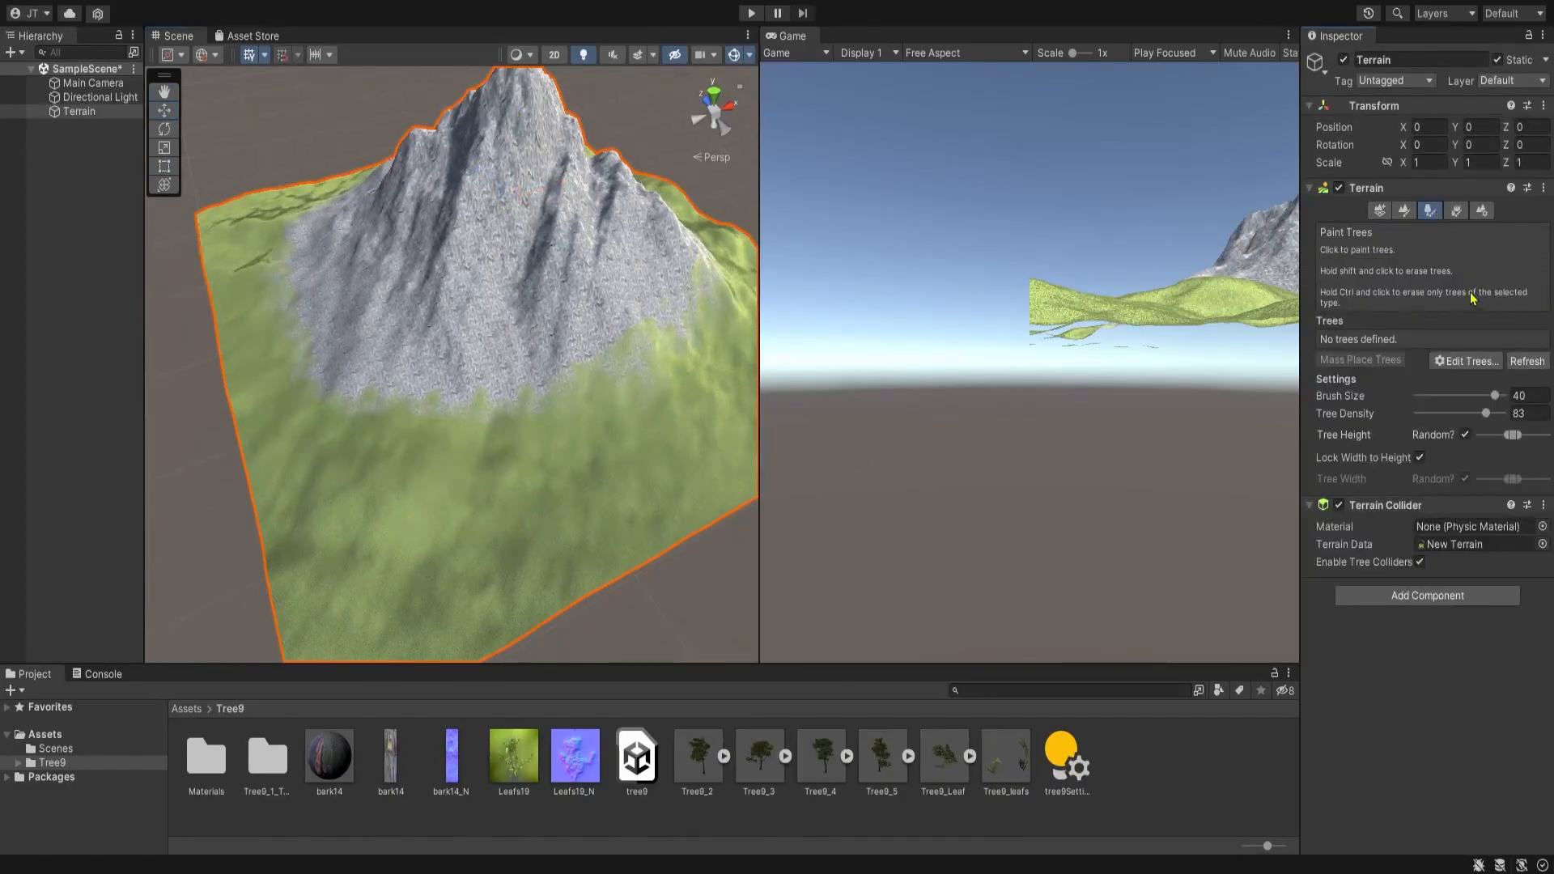
{"action": "left_click", "coordinate": [1469, 363]}
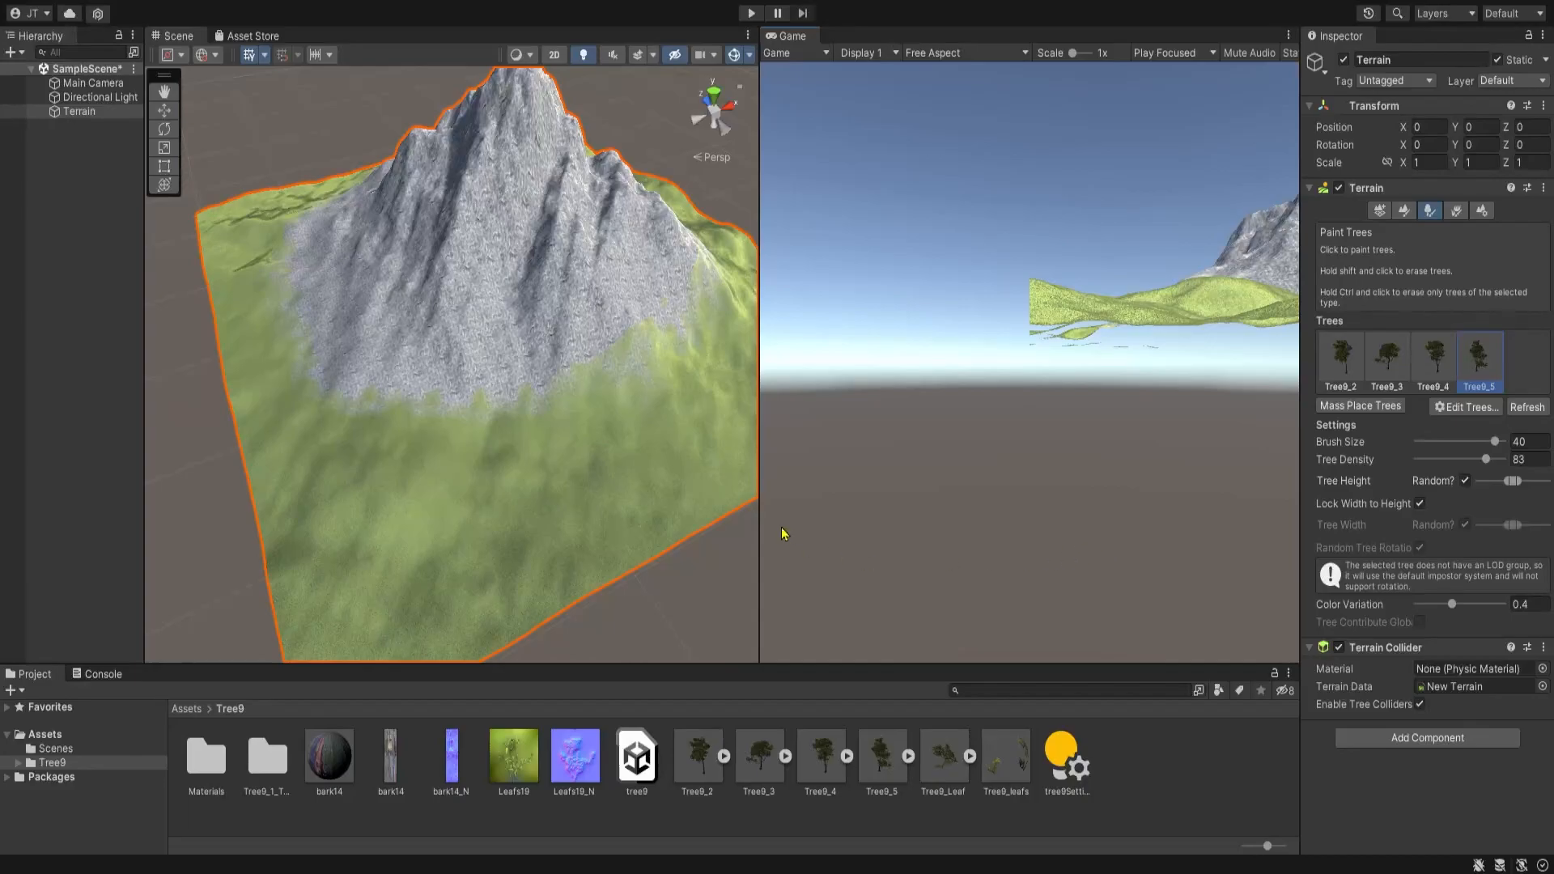
Paint scattered trees around the mountain with brush size 8.4, tree density 100 and a lower random tree height range
{"action": "left_click", "coordinate": [1344, 373]}
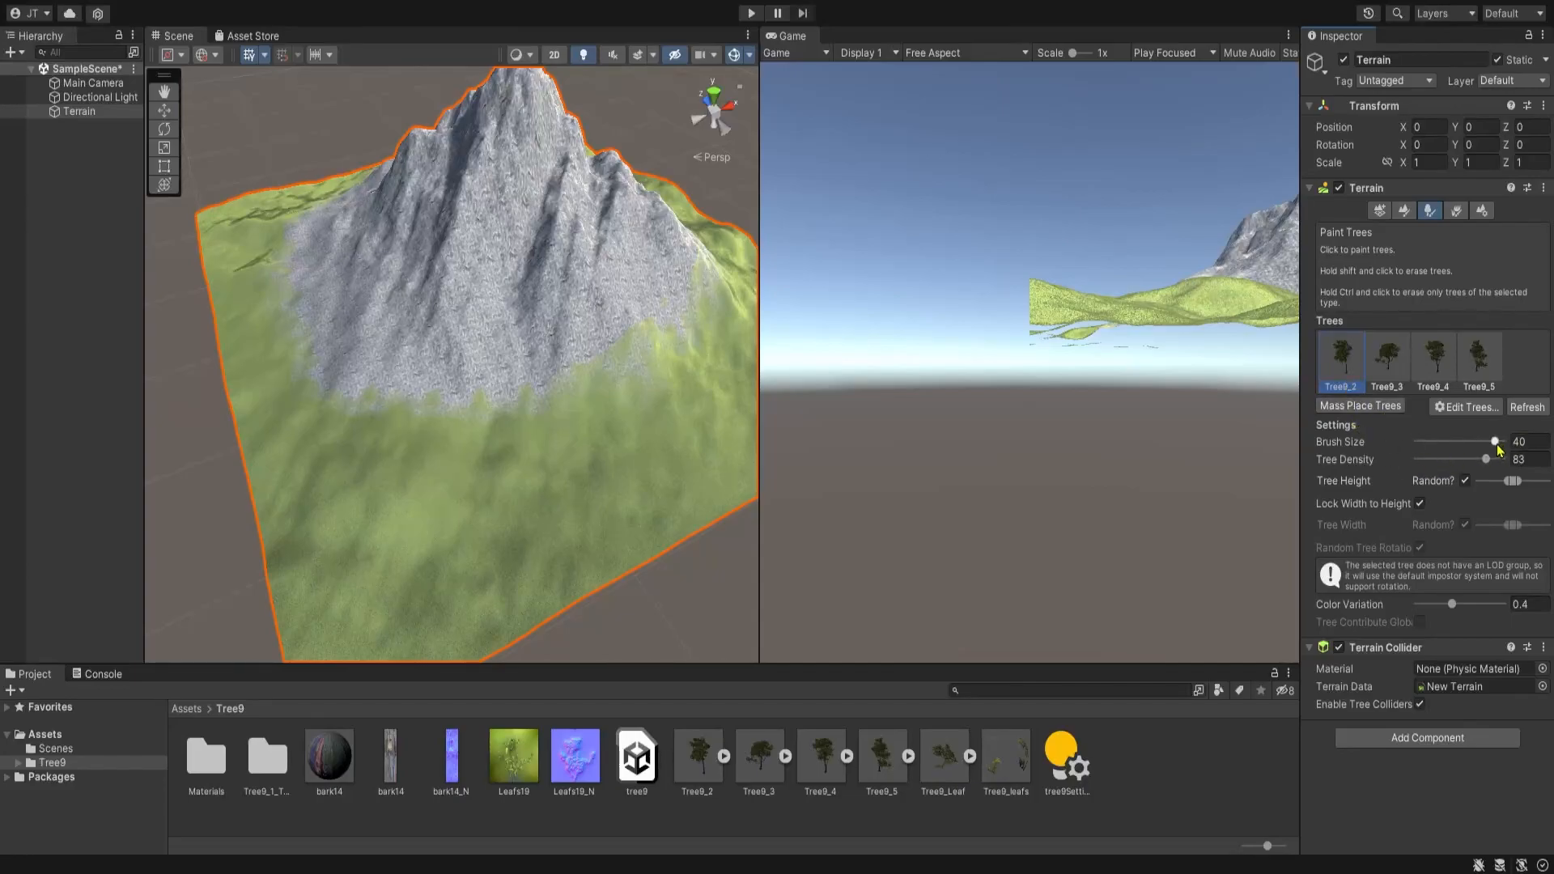
{"action": "left_click_drag", "start_coordinate": [1496, 442], "coordinate": [1451, 444]}
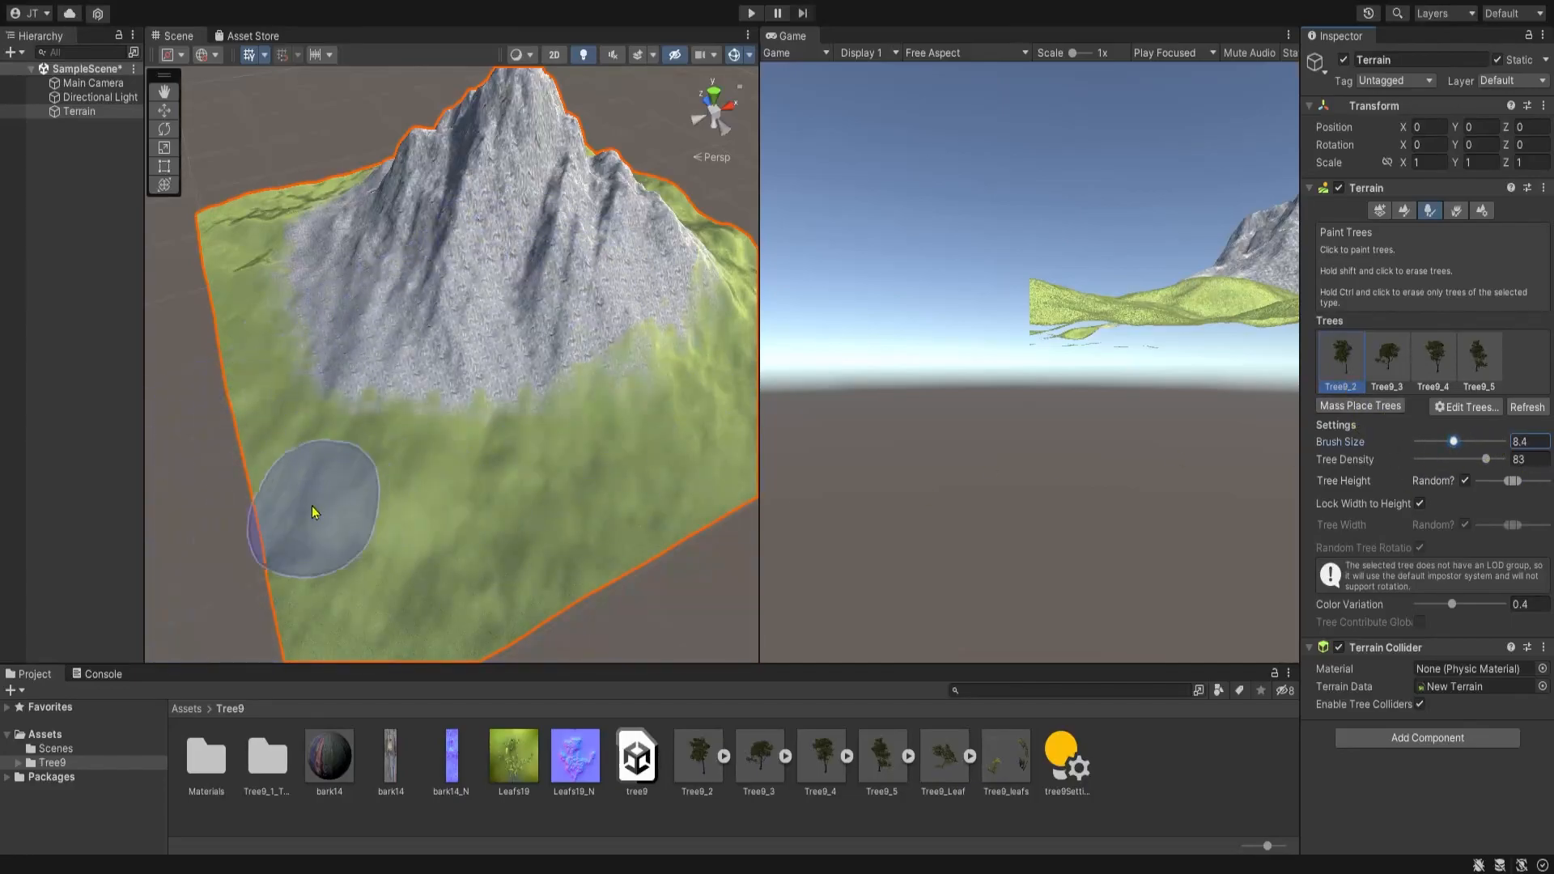
{"action": "left_click", "coordinate": [323, 506]}
{"action": "key", "text": "ctrl+z"}
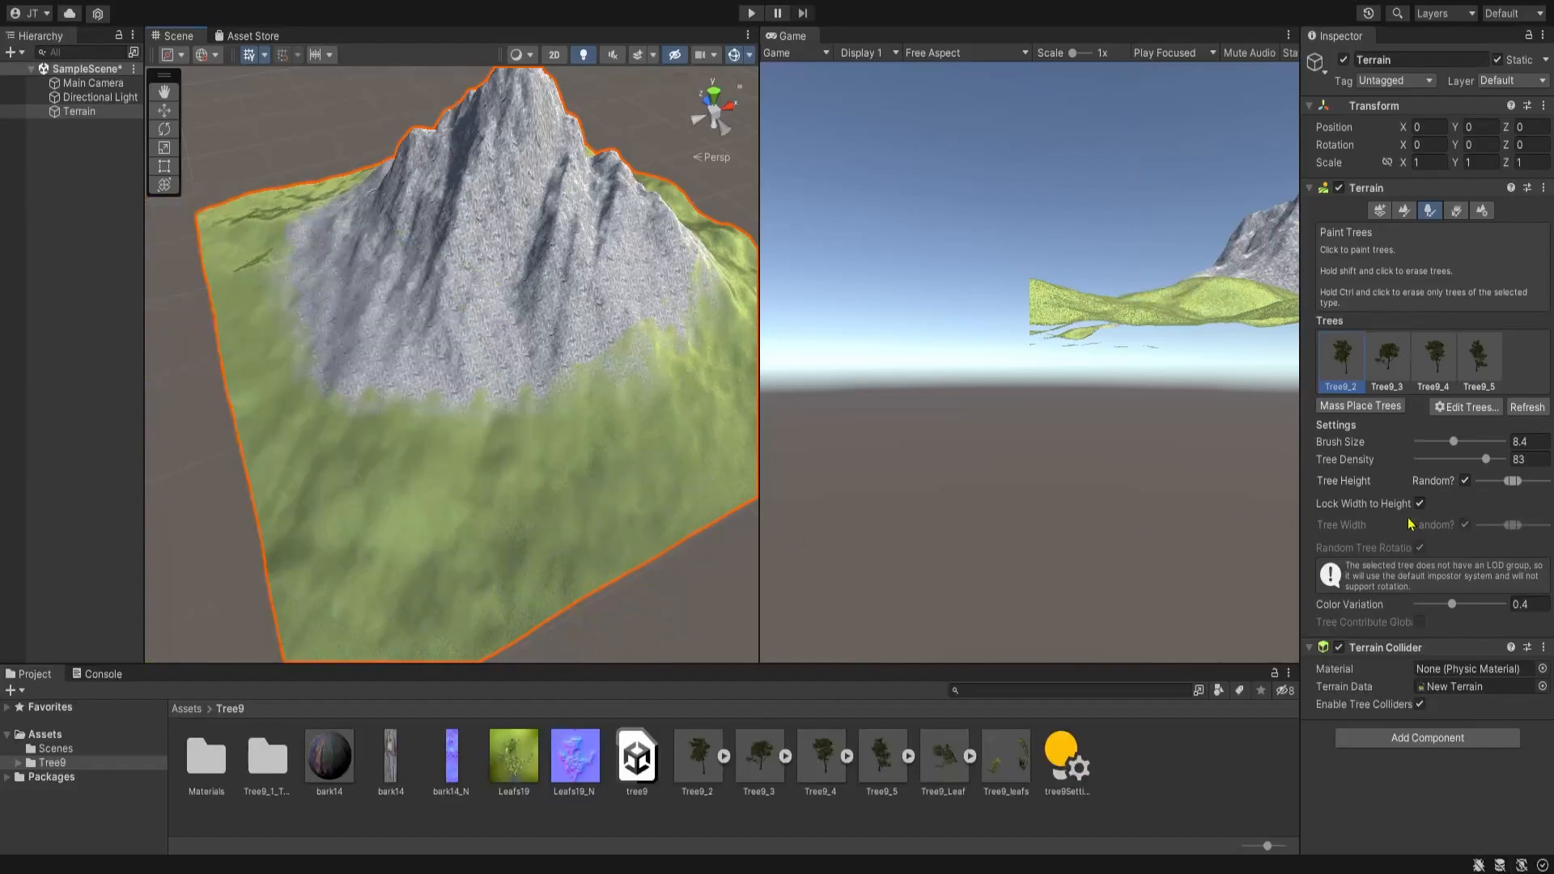
{"action": "left_click_drag", "start_coordinate": [1507, 481], "coordinate": [1501, 482]}
{"action": "left_click", "coordinate": [370, 562]}
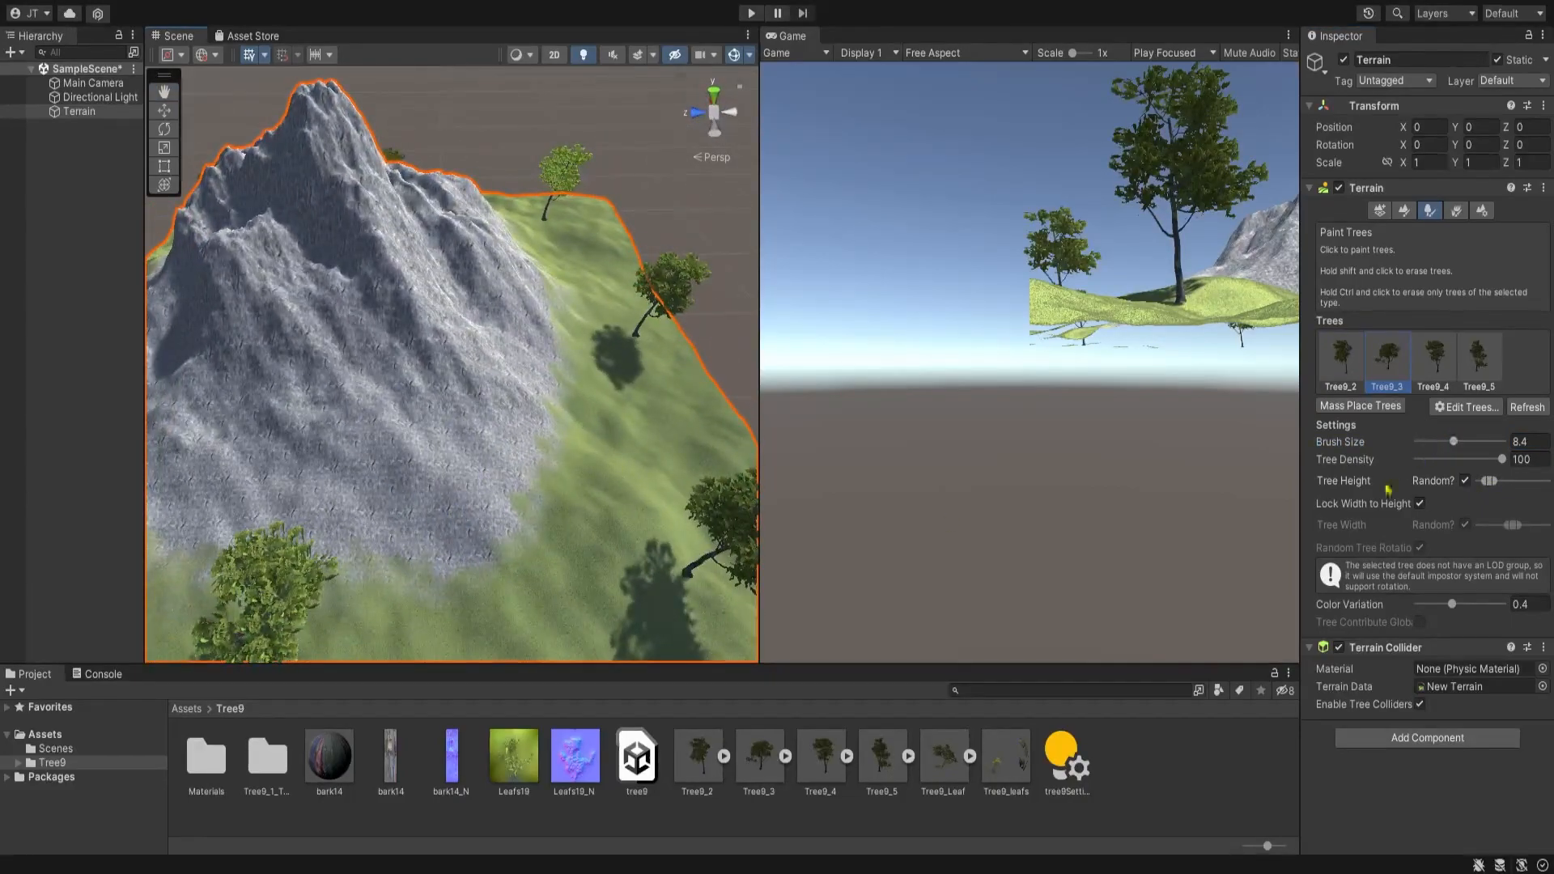
Try painting a stroke of Tree9_3 along the grassy side of the mountain, and undo it
{"action": "scroll", "coordinate": [434, 513], "scroll_direction": "down", "scroll_amount": 5}
{"action": "mouse_move", "coordinate": [434, 514]}
{"action": "left_mouse_down"}
{"action": "mouse_move", "coordinate": [520, 440]}
{"action": "mouse_move", "coordinate": [490, 219]}
{"action": "mouse_move", "coordinate": [488, 240]}
{"action": "left_mouse_up"}
{"action": "key", "text": "ctrl+z"}
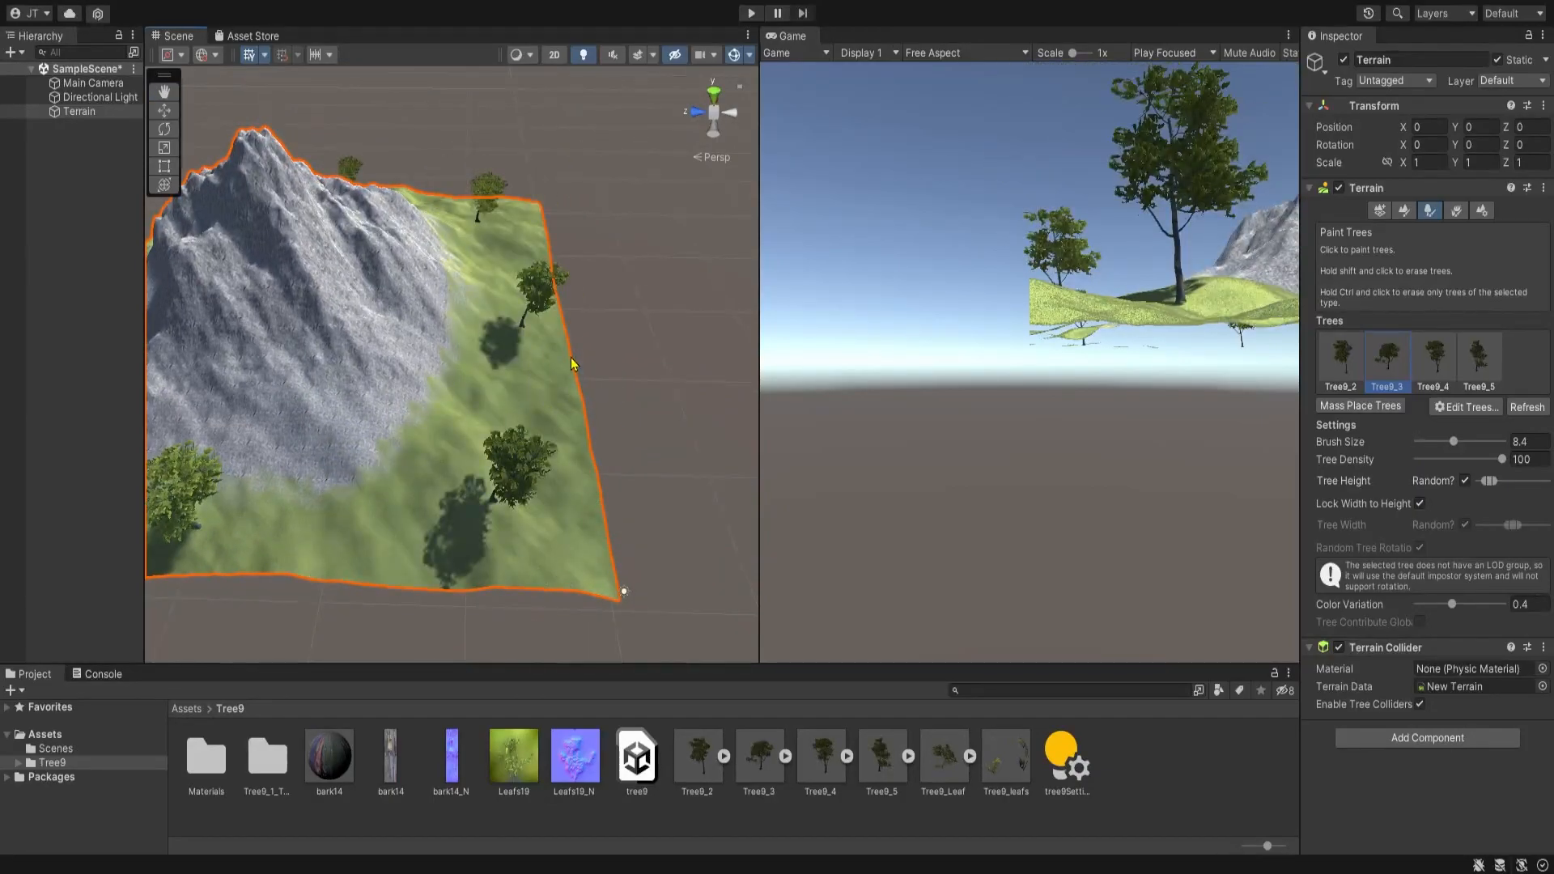
Fill the grass all around the mountain with a dense forest, alternating between the different Tree9 types
{"action": "left_click", "coordinate": [1334, 366]}
{"action": "left_click", "coordinate": [1437, 366]}
{"action": "left_click", "coordinate": [1469, 366]}
{"action": "left_click", "coordinate": [1355, 367]}
{"action": "right_click_drag", "start_coordinate": [375, 548], "coordinate": [389, 540]}
{"action": "left_click_drag", "start_coordinate": [1503, 459], "coordinate": [1495, 458]}
{"action": "mouse_move", "coordinate": [430, 548]}
{"action": "left_mouse_down"}
{"action": "mouse_move", "coordinate": [236, 573]}
{"action": "mouse_move", "coordinate": [519, 403]}
{"action": "mouse_move", "coordinate": [534, 284]}
{"action": "left_mouse_up"}
{"action": "right_click_drag", "start_coordinate": [487, 263], "coordinate": [508, 304]}
{"action": "mouse_move", "coordinate": [453, 437]}
{"action": "left_mouse_down"}
{"action": "mouse_move", "coordinate": [293, 433]}
{"action": "mouse_move", "coordinate": [308, 215]}
{"action": "mouse_move", "coordinate": [353, 165]}
{"action": "mouse_move", "coordinate": [409, 183]}
{"action": "left_mouse_up"}
{"action": "mouse_move", "coordinate": [411, 263]}
{"action": "right_mouse_down"}
{"action": "mouse_move", "coordinate": [442, 252]}
{"action": "mouse_move", "coordinate": [425, 258]}
{"action": "right_mouse_up"}
{"action": "left_click", "coordinate": [426, 258]}
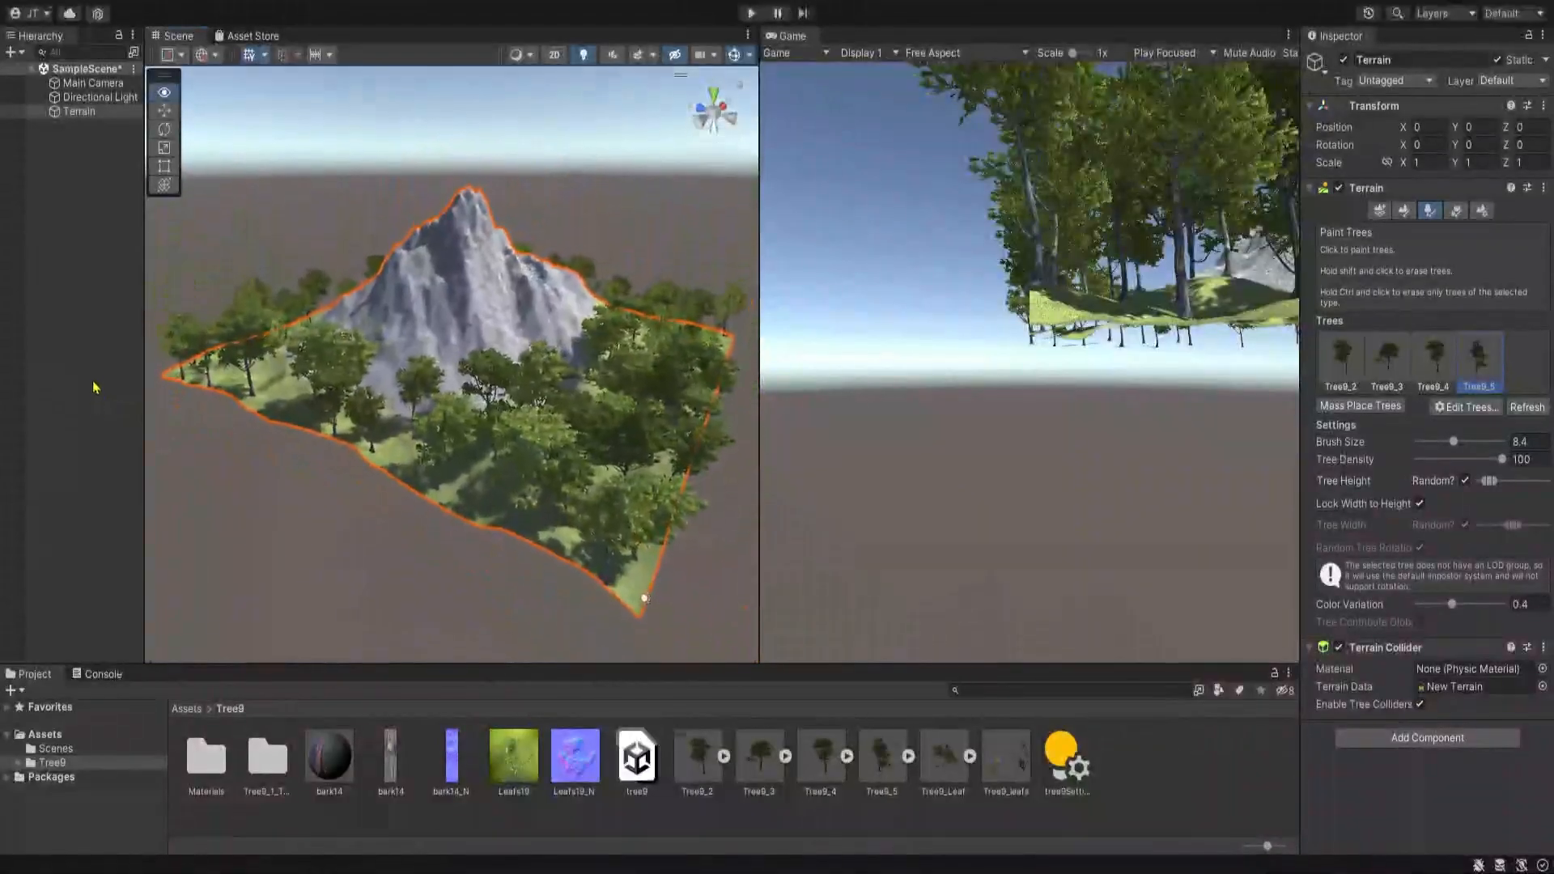
Switch the terrain to painting details, import the grassY.png texture into Assets and show its import settings
{"action": "mouse_move", "coordinate": [447, 409]}
{"action": "right_mouse_down"}
{"action": "mouse_move", "coordinate": [511, 424]}
{"action": "mouse_move", "coordinate": [503, 502]}
{"action": "mouse_move", "coordinate": [482, 531]}
{"action": "mouse_move", "coordinate": [485, 512]}
{"action": "right_mouse_up"}
{"action": "key", "text": "s"}
{"action": "key", "text": "w"}
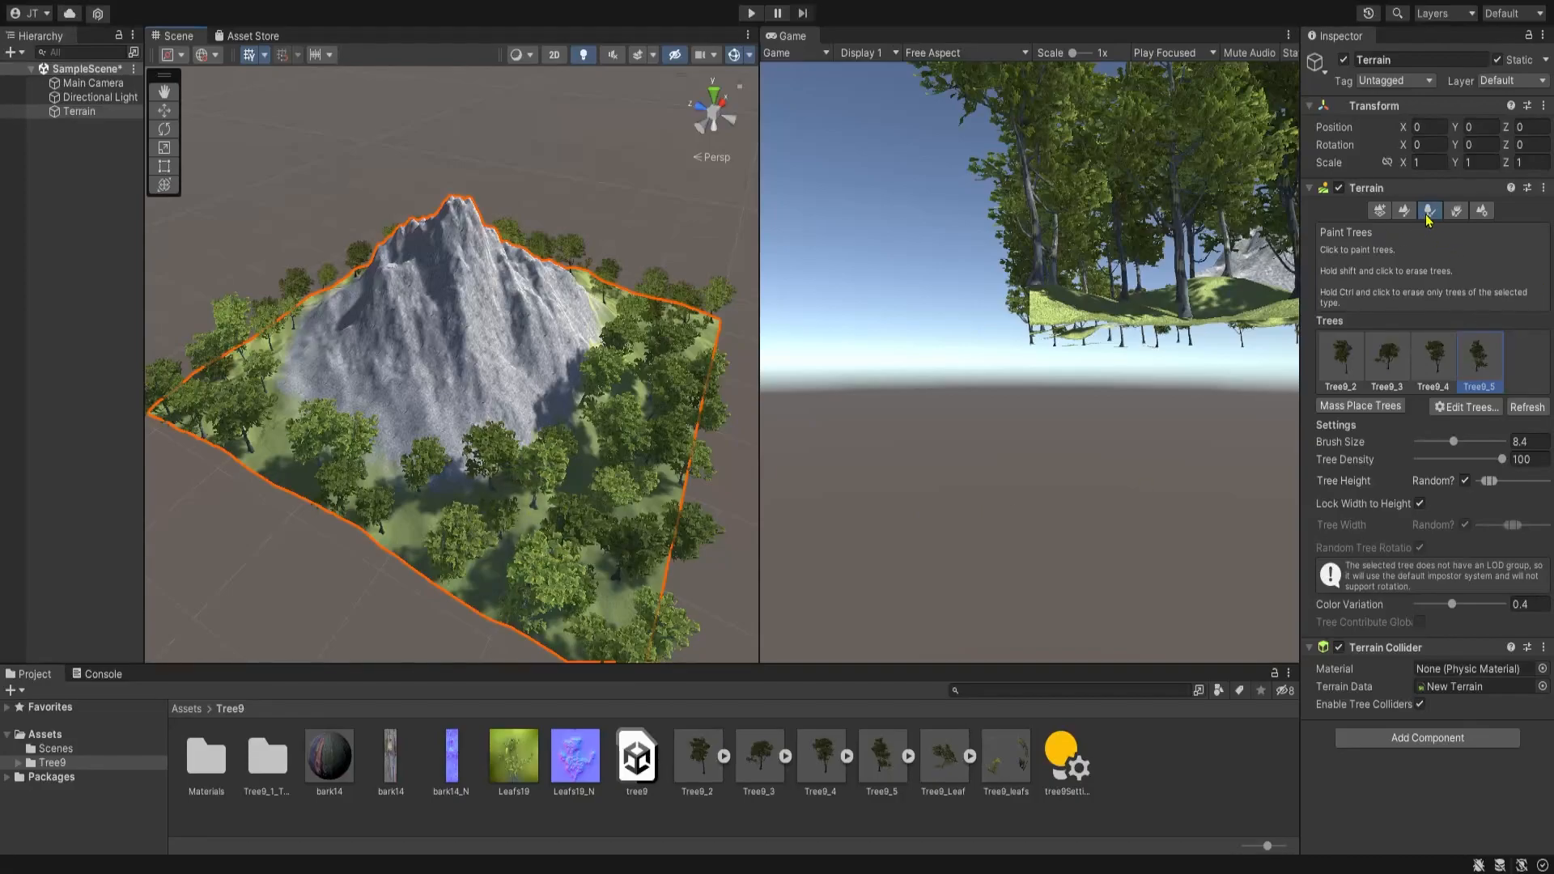
{"action": "left_click", "coordinate": [1456, 212]}
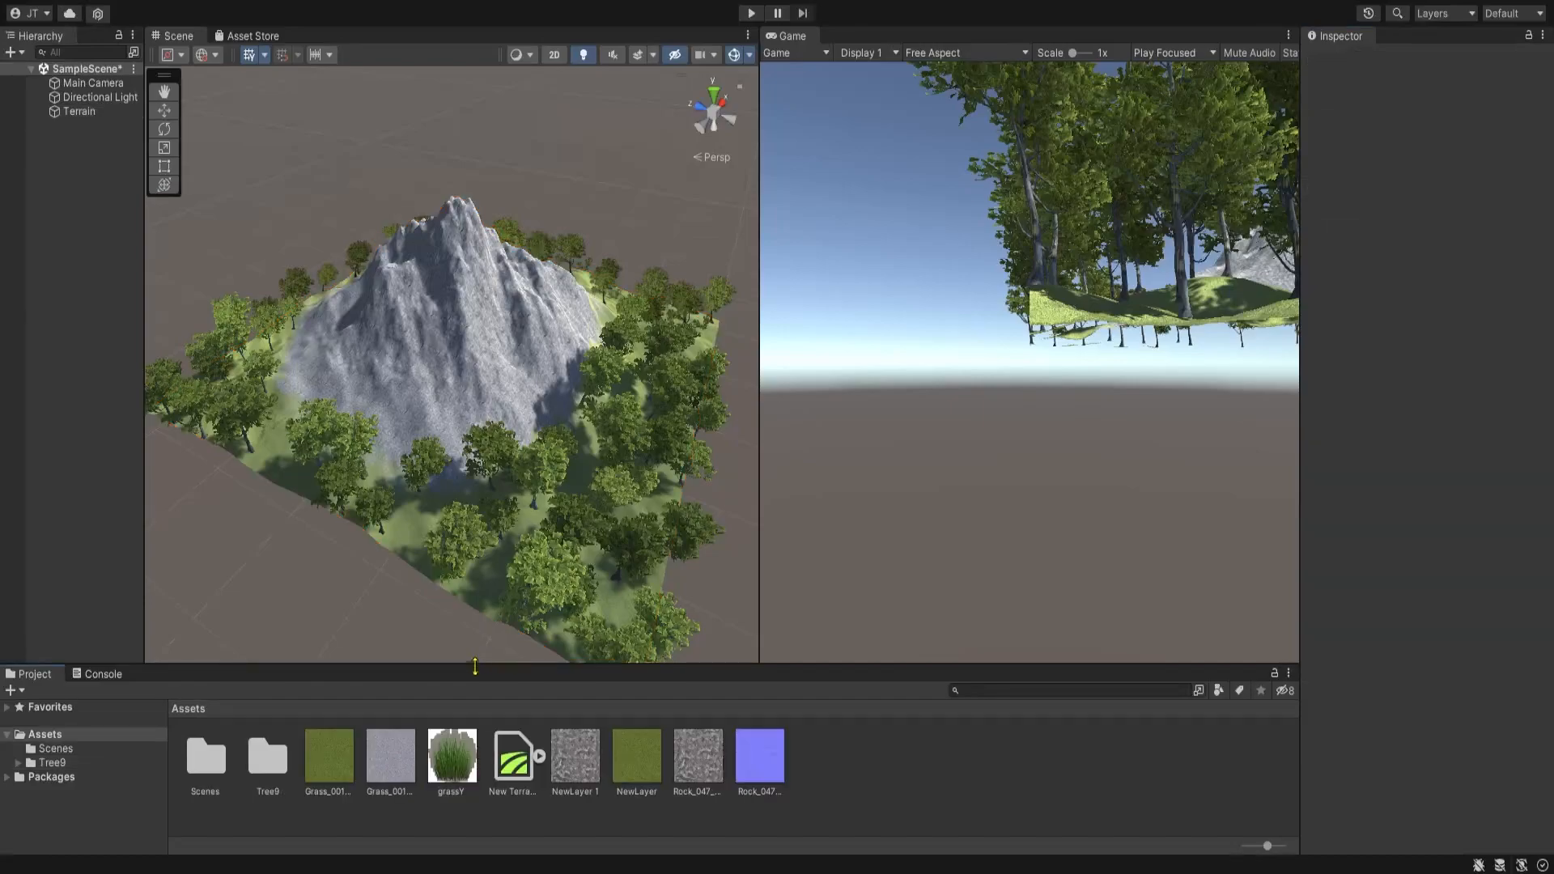
{"action": "left_click", "coordinate": [458, 766]}
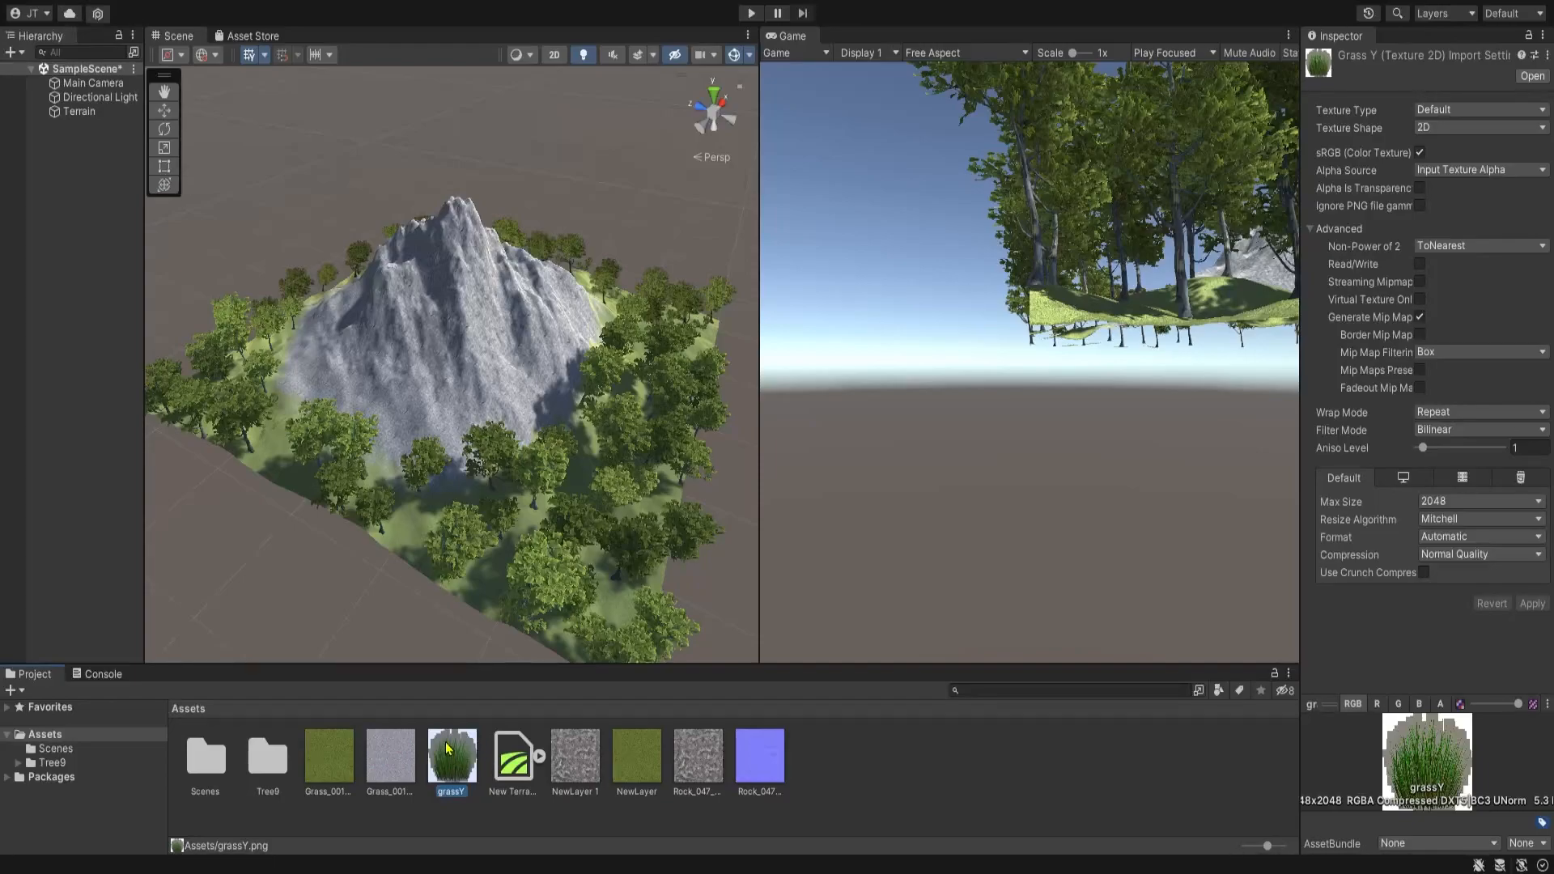
Select the terrain and add the grassY texture as a grass detail for painting
{"action": "key", "text": "w"}
{"action": "right_click_drag", "start_coordinate": [475, 454], "coordinate": [580, 502]}
{"action": "key", "text": "s"}
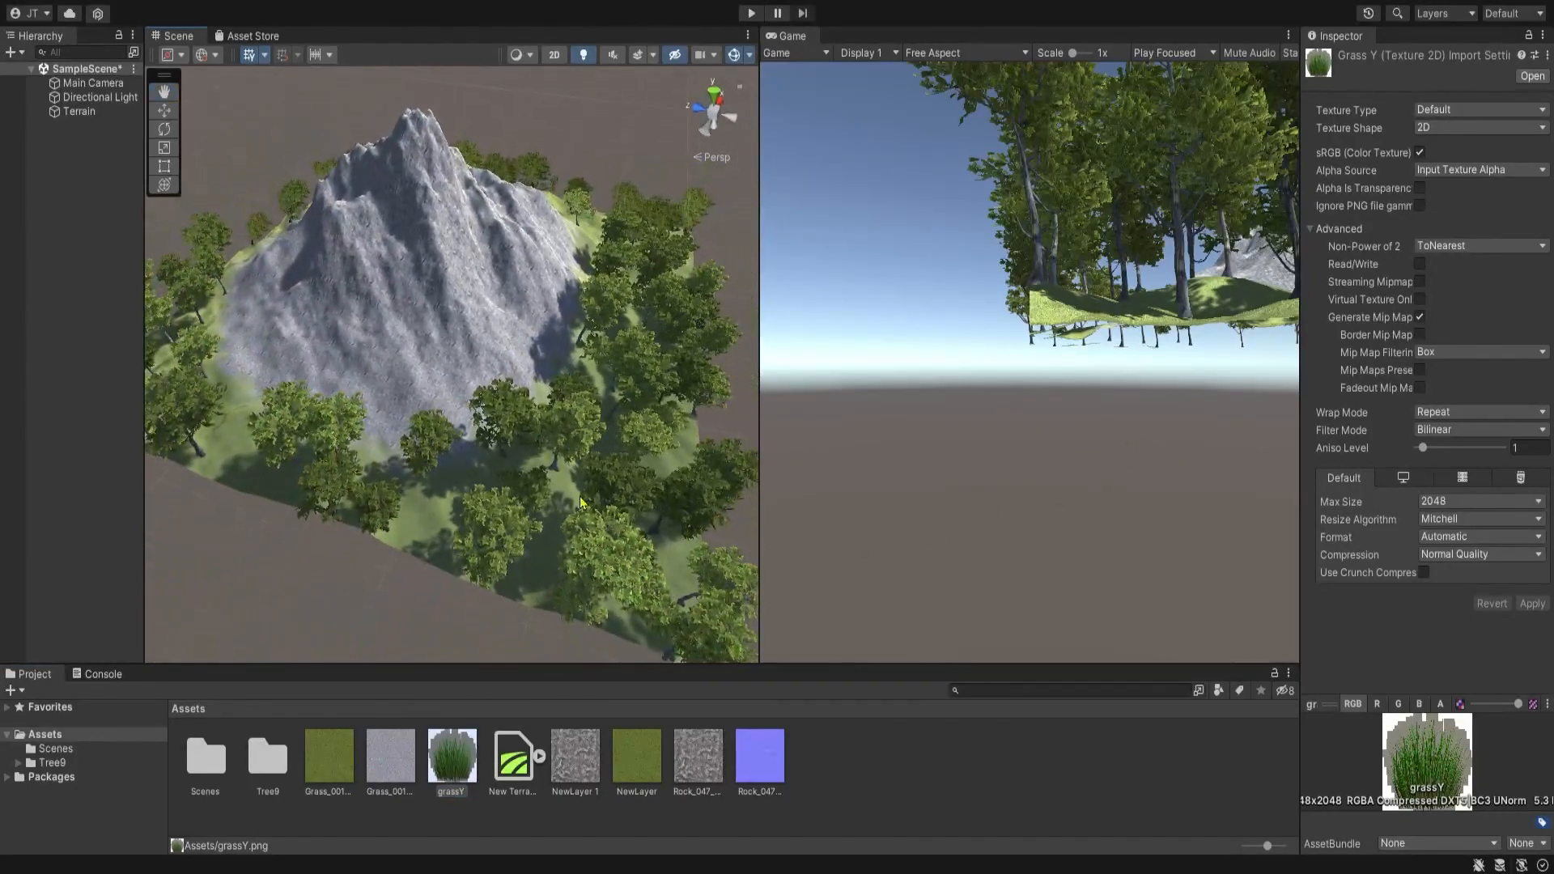
{"action": "left_click", "coordinate": [425, 505]}
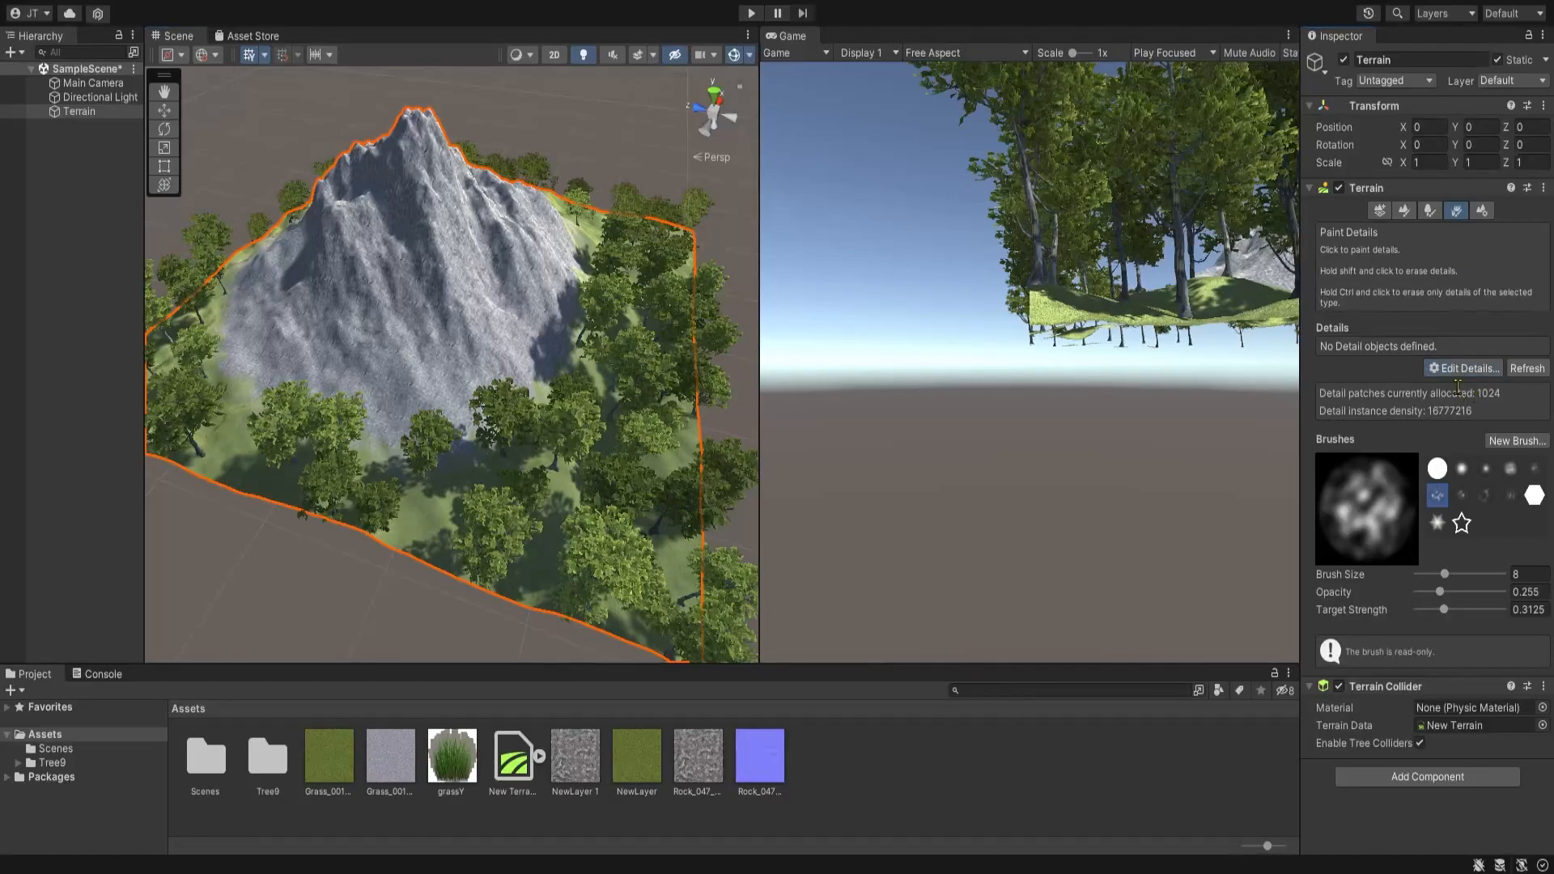
{"action": "left_click_drag", "start_coordinate": [452, 760], "coordinate": [1431, 368]}
Paint grassY details beneath the trees along the terrain's front corner with brush size 8
{"action": "right_click_drag", "start_coordinate": [604, 513], "coordinate": [504, 535]}
{"action": "middle_click_drag", "start_coordinate": [504, 534], "coordinate": [688, 514]}
{"action": "mouse_move", "coordinate": [478, 530]}
{"action": "left_mouse_down"}
{"action": "mouse_move", "coordinate": [382, 455]}
{"action": "mouse_move", "coordinate": [551, 586]}
{"action": "mouse_move", "coordinate": [525, 560]}
{"action": "left_mouse_up"}
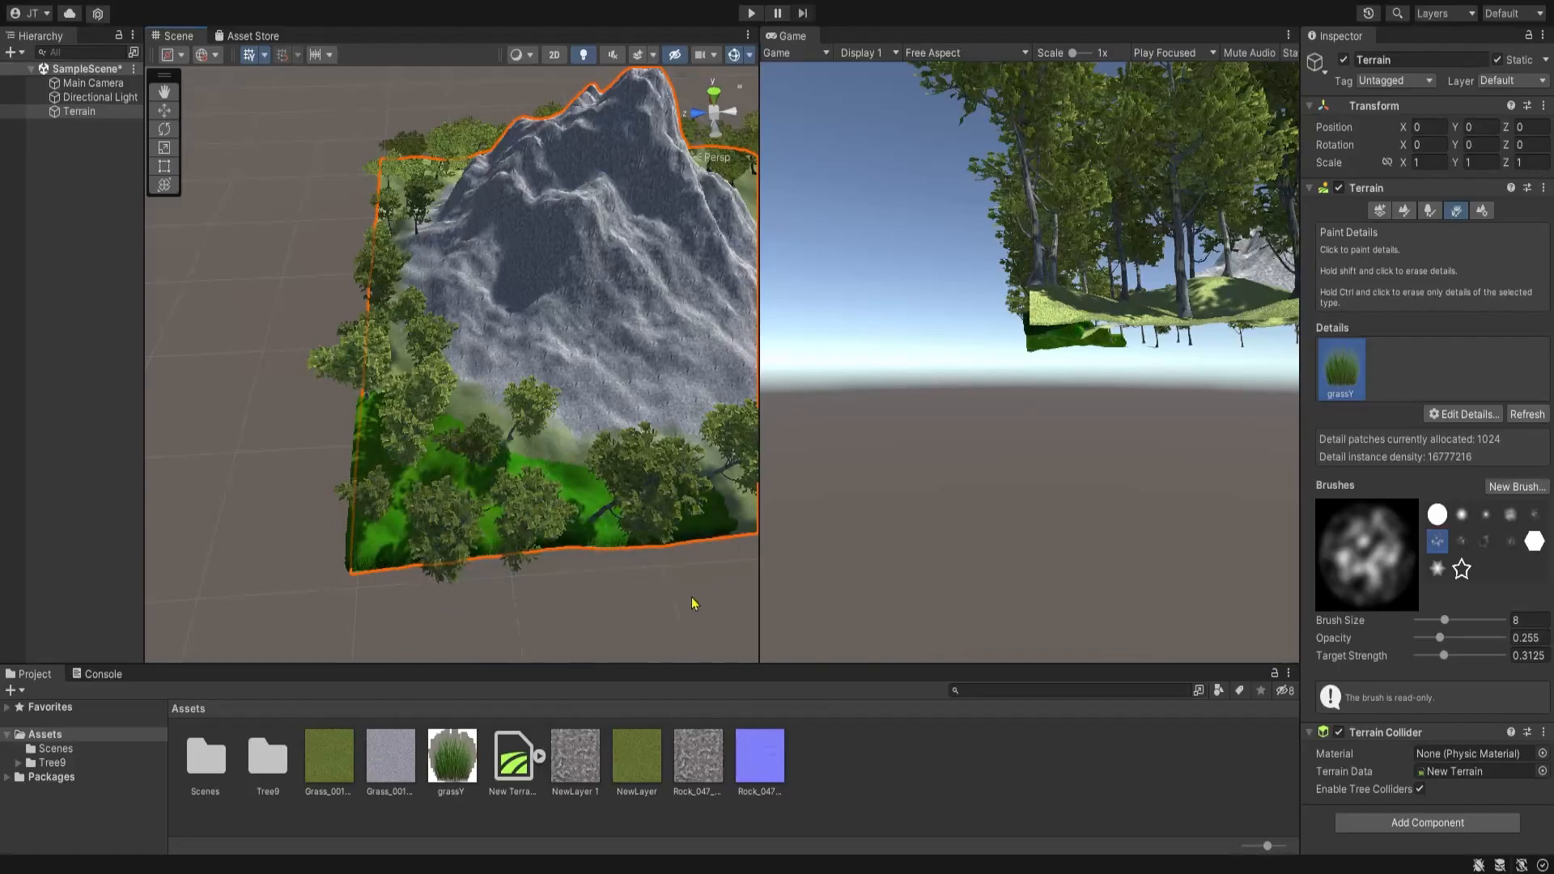
Try painting sparser grassY details along the terrain's edge with the solid round brush at opacity 0.024, and undo the strokes
{"action": "mouse_move", "coordinate": [578, 545]}
{"action": "right_mouse_down"}
{"action": "mouse_move", "coordinate": [786, 581]}
{"action": "mouse_move", "coordinate": [787, 523]}
{"action": "mouse_move", "coordinate": [718, 458]}
{"action": "mouse_move", "coordinate": [688, 332]}
{"action": "mouse_move", "coordinate": [615, 433]}
{"action": "right_mouse_up"}
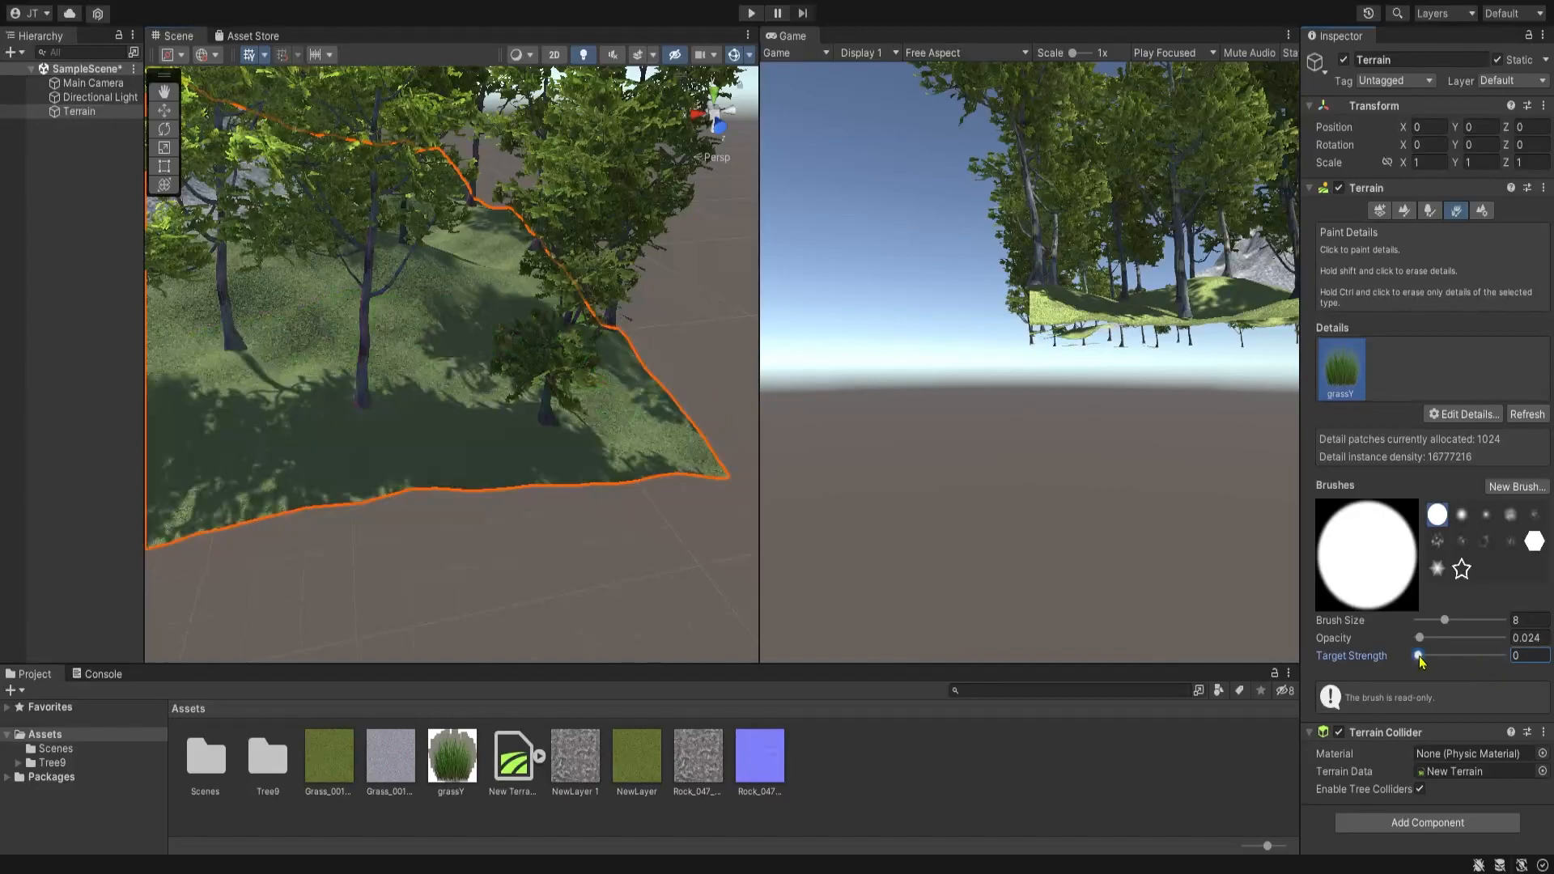
{"action": "mouse_move", "coordinate": [618, 454]}
{"action": "right_mouse_down"}
{"action": "mouse_move", "coordinate": [461, 478]}
{"action": "mouse_move", "coordinate": [434, 527]}
{"action": "mouse_move", "coordinate": [483, 545]}
{"action": "mouse_move", "coordinate": [639, 469]}
{"action": "right_mouse_up"}
{"action": "mouse_move", "coordinate": [651, 462]}
{"action": "left_mouse_down"}
{"action": "mouse_move", "coordinate": [624, 533]}
{"action": "mouse_move", "coordinate": [603, 518]}
{"action": "left_mouse_up"}
{"action": "mouse_move", "coordinate": [613, 525]}
{"action": "right_mouse_down"}
{"action": "mouse_move", "coordinate": [902, 483]}
{"action": "mouse_move", "coordinate": [996, 538]}
{"action": "mouse_move", "coordinate": [877, 461]}
{"action": "mouse_move", "coordinate": [646, 437]}
{"action": "mouse_move", "coordinate": [684, 315]}
{"action": "right_mouse_up"}
{"action": "mouse_move", "coordinate": [684, 315]}
{"action": "left_mouse_down"}
{"action": "mouse_move", "coordinate": [337, 340]}
{"action": "mouse_move", "coordinate": [710, 336]}
{"action": "mouse_move", "coordinate": [718, 413]}
{"action": "left_mouse_up"}
{"action": "key", "text": "ctrl+z"}
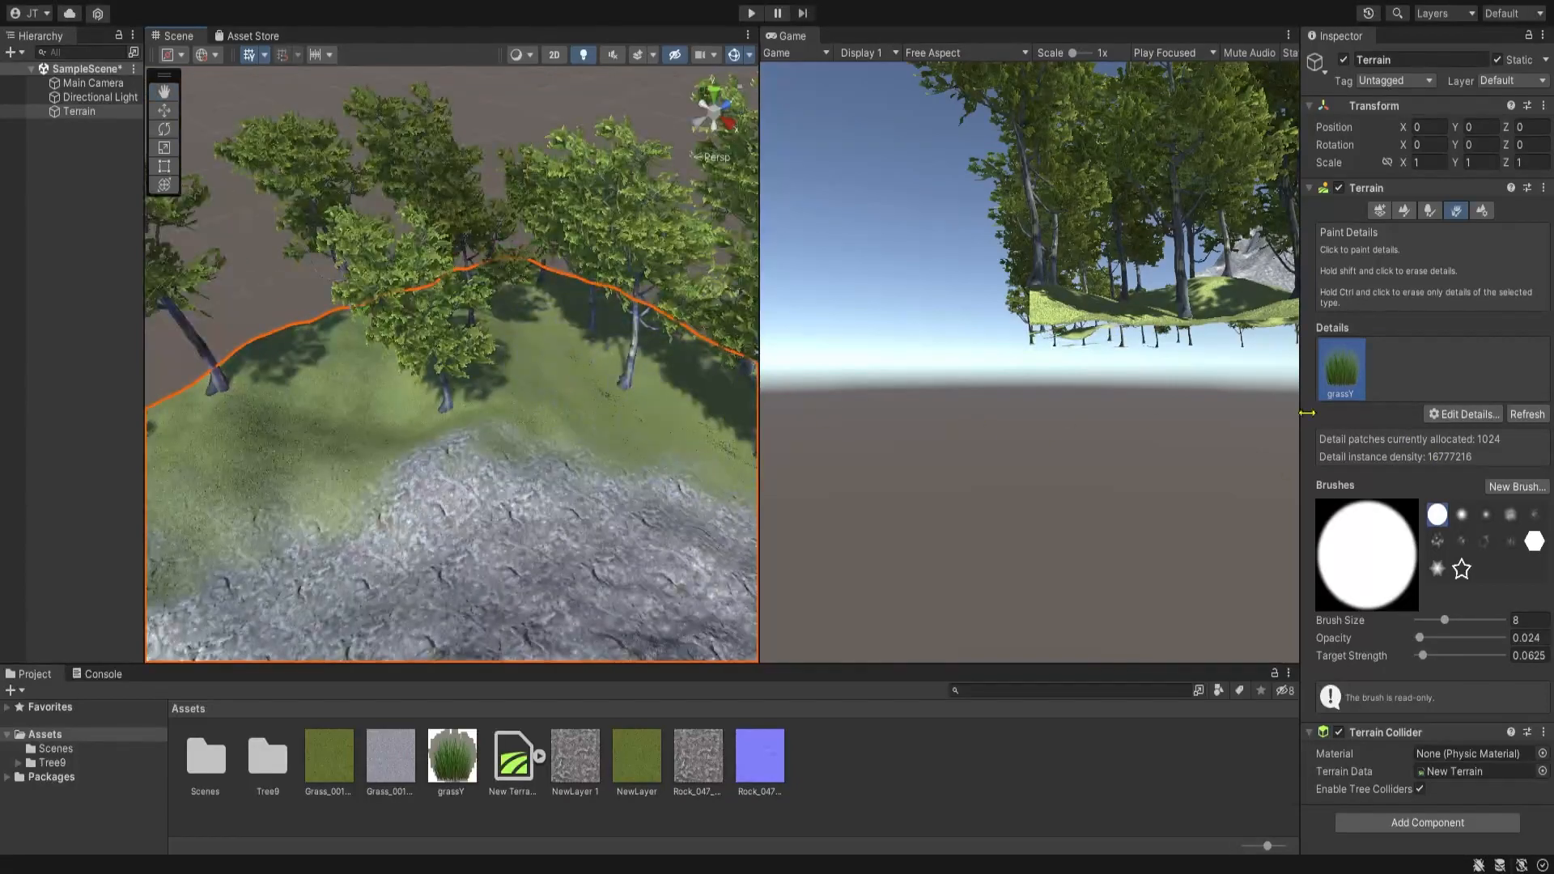
Paint sparse grassY details beneath the trees along the terrain's front edge with opacity 0.01 and target strength 0.0625
{"action": "left_click", "coordinate": [1475, 416]}
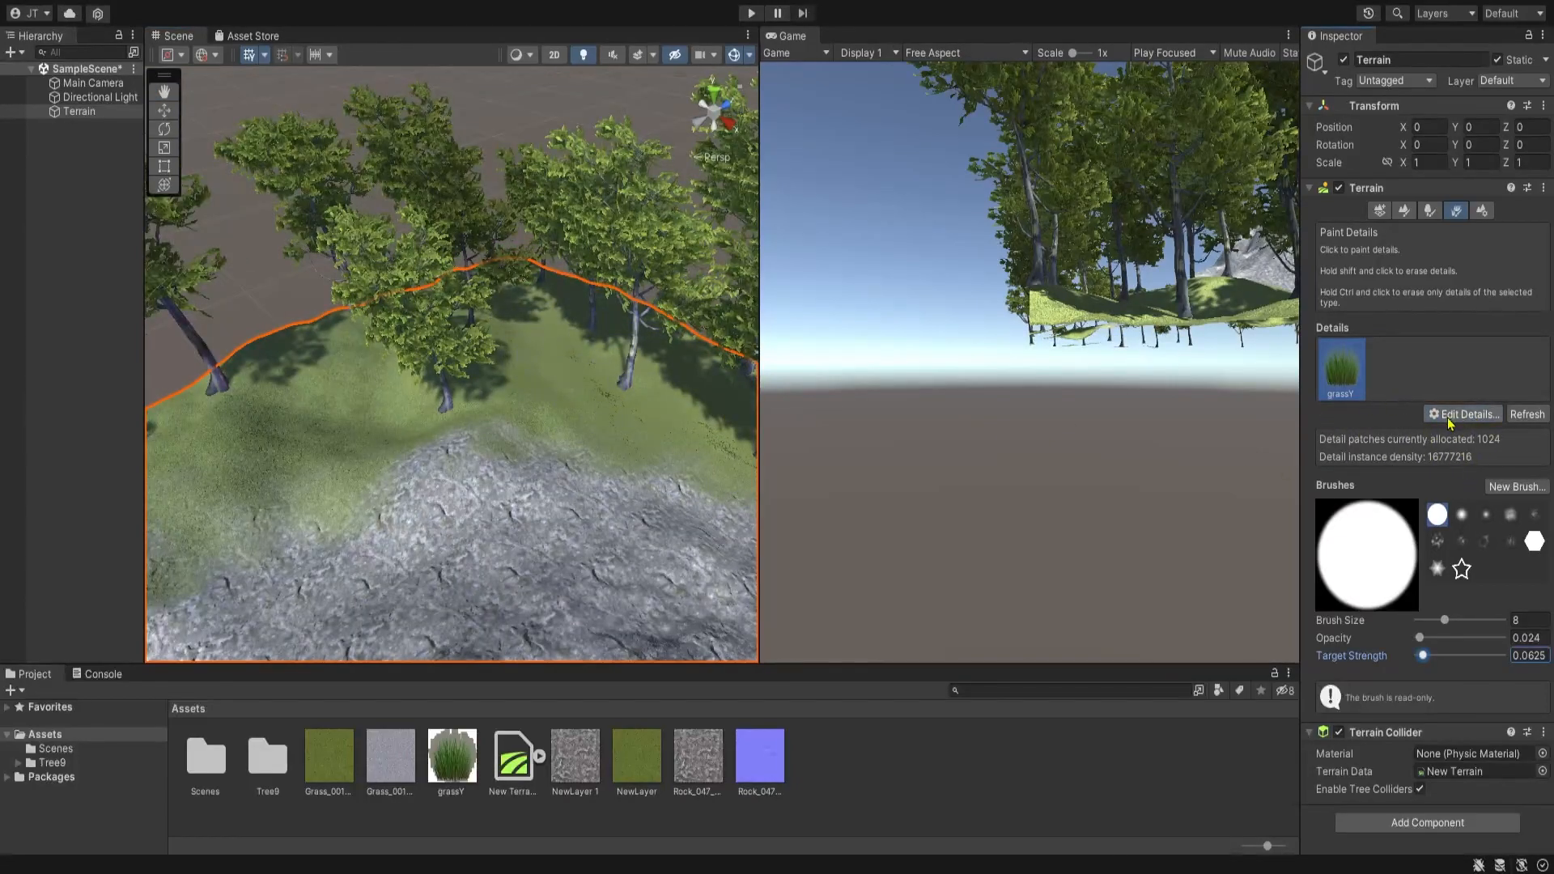
{"action": "left_click", "coordinate": [1435, 454]}
{"action": "right_click_drag", "start_coordinate": [623, 583], "coordinate": [718, 624]}
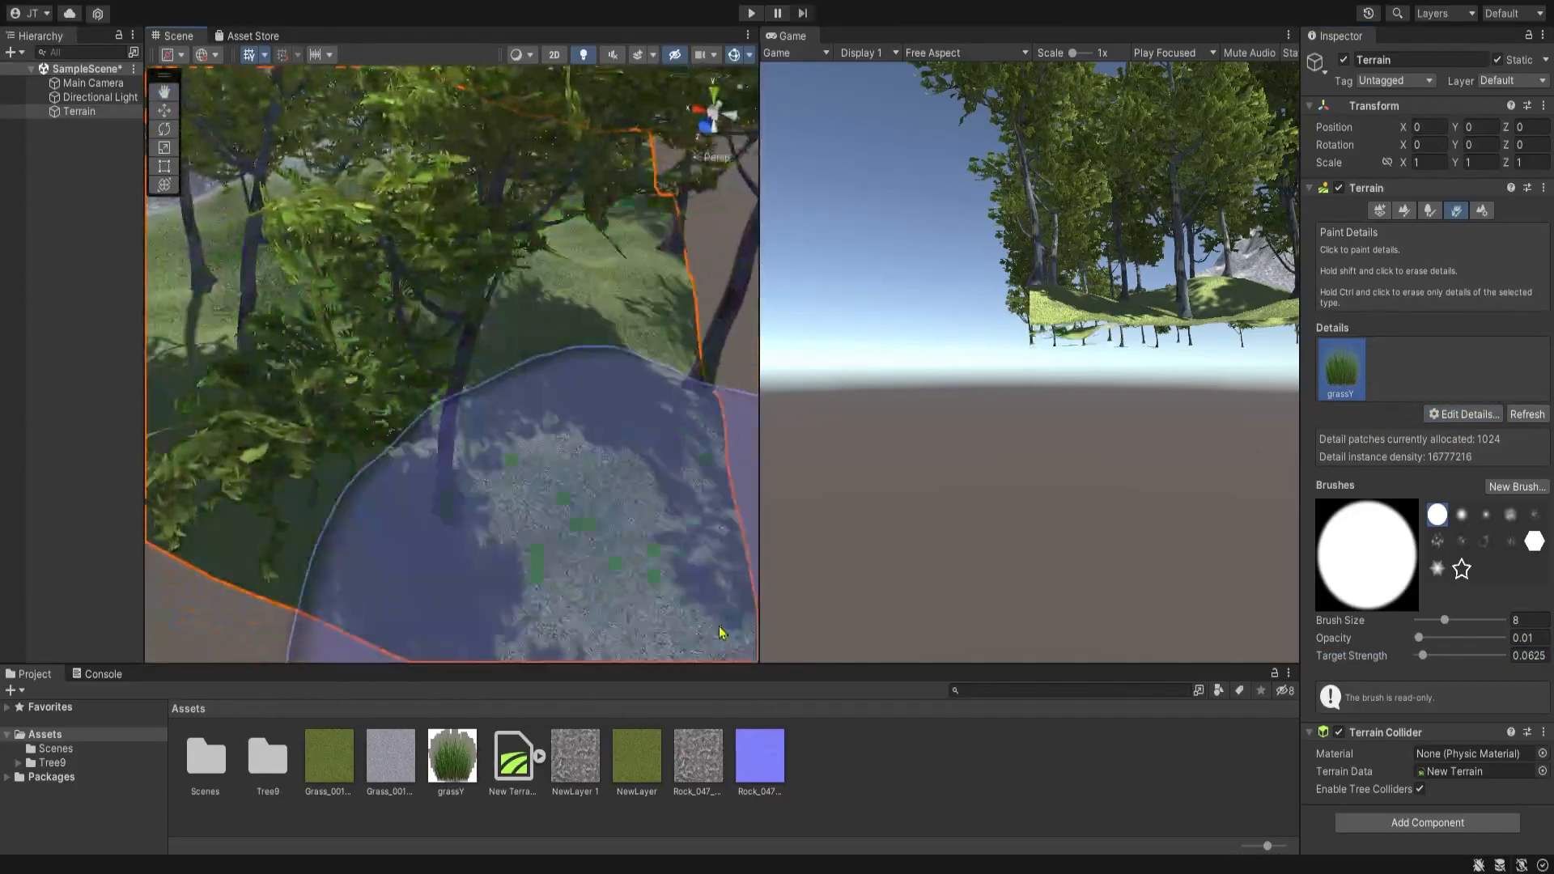
{"action": "left_click", "coordinate": [534, 550]}
{"action": "mouse_move", "coordinate": [534, 550]}
{"action": "right_mouse_down"}
{"action": "mouse_move", "coordinate": [645, 534]}
{"action": "mouse_move", "coordinate": [531, 451]}
{"action": "mouse_move", "coordinate": [569, 444]}
{"action": "mouse_move", "coordinate": [525, 487]}
{"action": "mouse_move", "coordinate": [503, 405]}
{"action": "mouse_move", "coordinate": [534, 449]}
{"action": "right_mouse_up"}
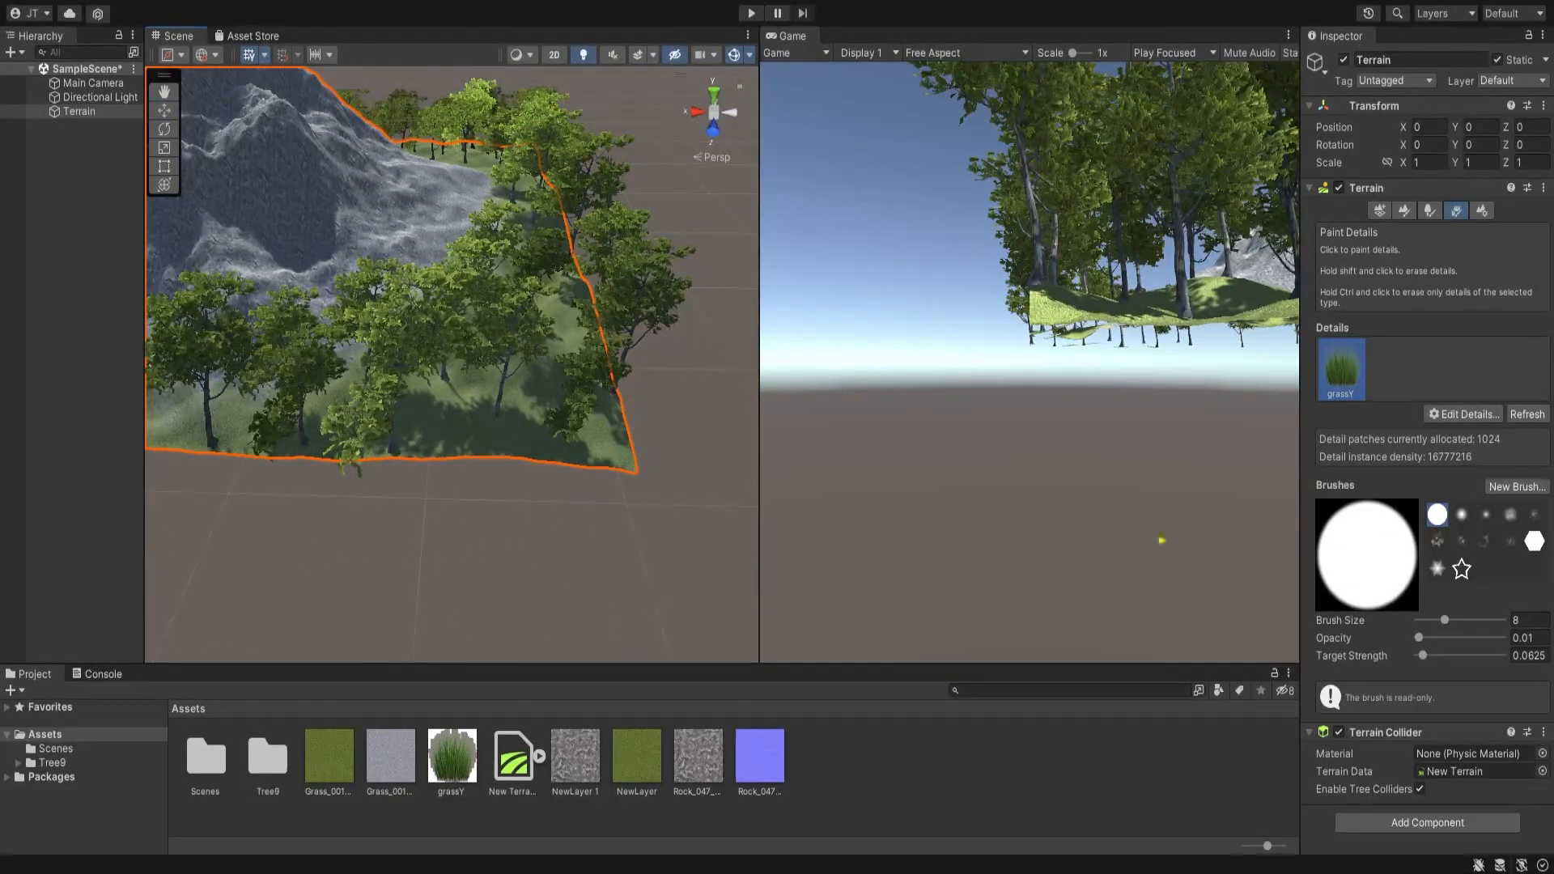
{"action": "mouse_move", "coordinate": [556, 475]}
{"action": "left_mouse_down"}
{"action": "mouse_move", "coordinate": [538, 445]}
{"action": "mouse_move", "coordinate": [353, 445]}
{"action": "left_mouse_up"}
{"action": "middle_click_drag", "start_coordinate": [353, 445], "coordinate": [573, 444]}
{"action": "left_click", "coordinate": [503, 475]}
{"action": "left_click", "coordinate": [505, 453]}
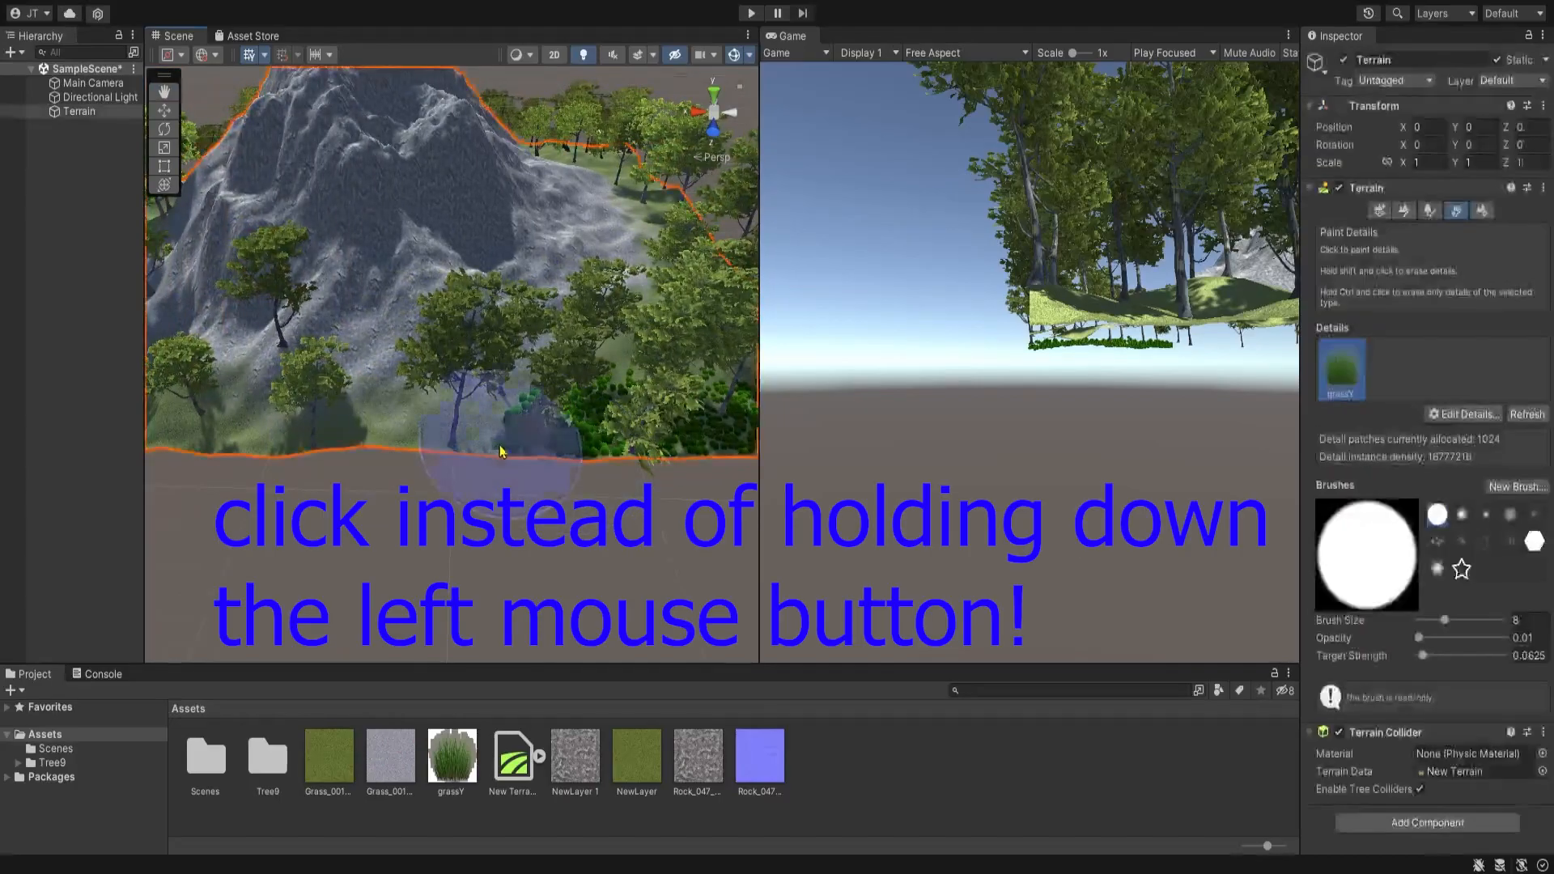
Continue the sparse grassY details around the corner and along the neighbouring sides at the mountain's foot
{"action": "mouse_move", "coordinate": [537, 469]}
{"action": "right_mouse_down"}
{"action": "mouse_move", "coordinate": [277, 469]}
{"action": "mouse_move", "coordinate": [187, 496]}
{"action": "right_mouse_up"}
{"action": "mouse_move", "coordinate": [472, 531]}
{"action": "left_mouse_down"}
{"action": "mouse_move", "coordinate": [416, 378]}
{"action": "mouse_move", "coordinate": [540, 404]}
{"action": "left_mouse_up"}
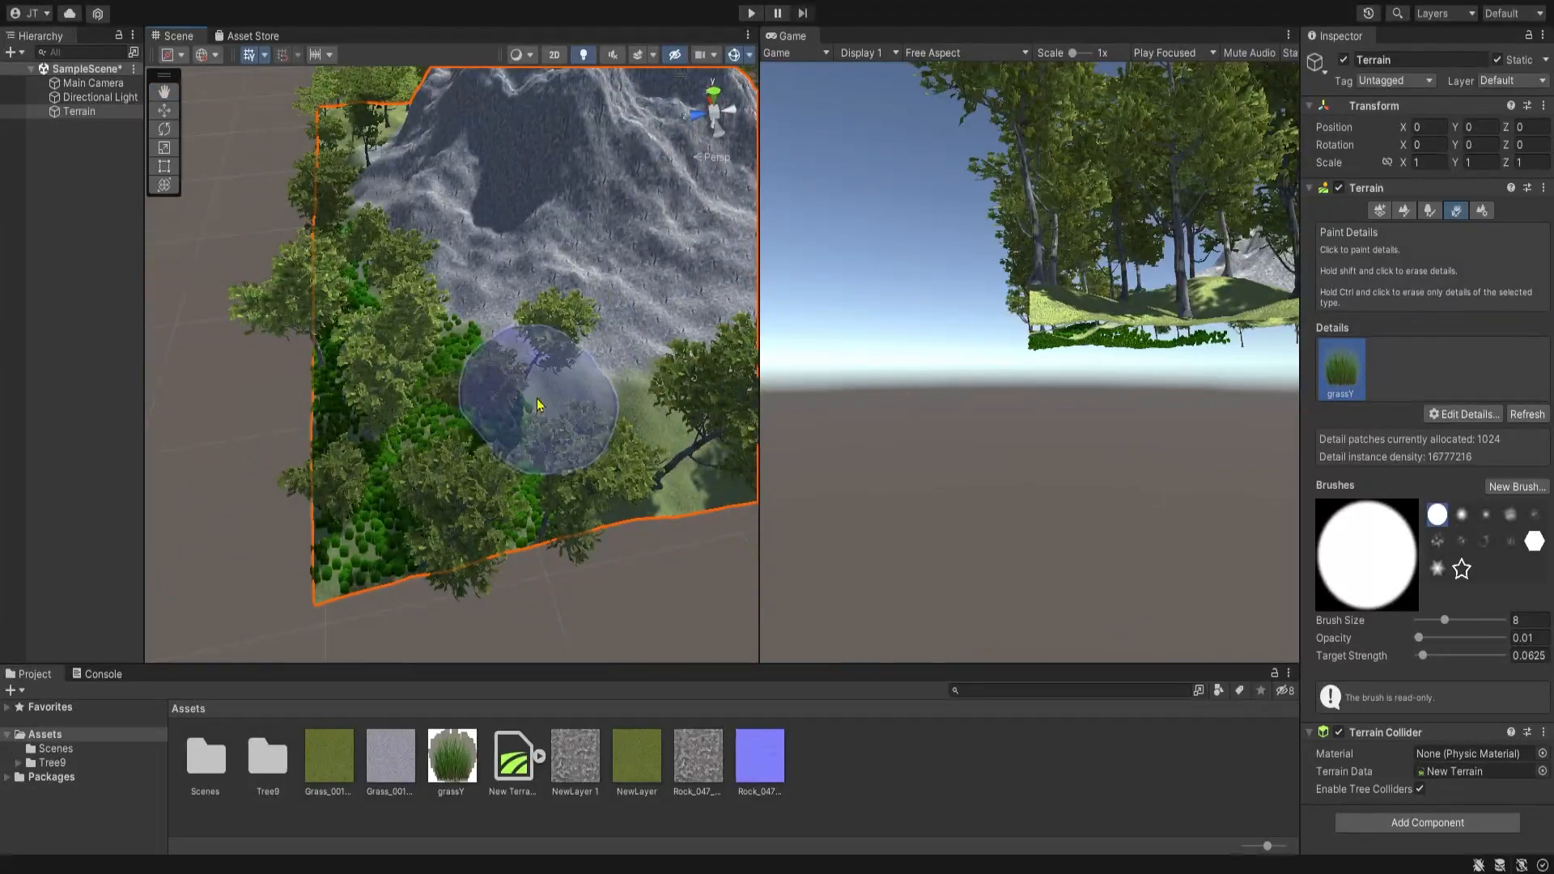
{"action": "right_click_drag", "start_coordinate": [640, 510], "coordinate": [348, 520]}
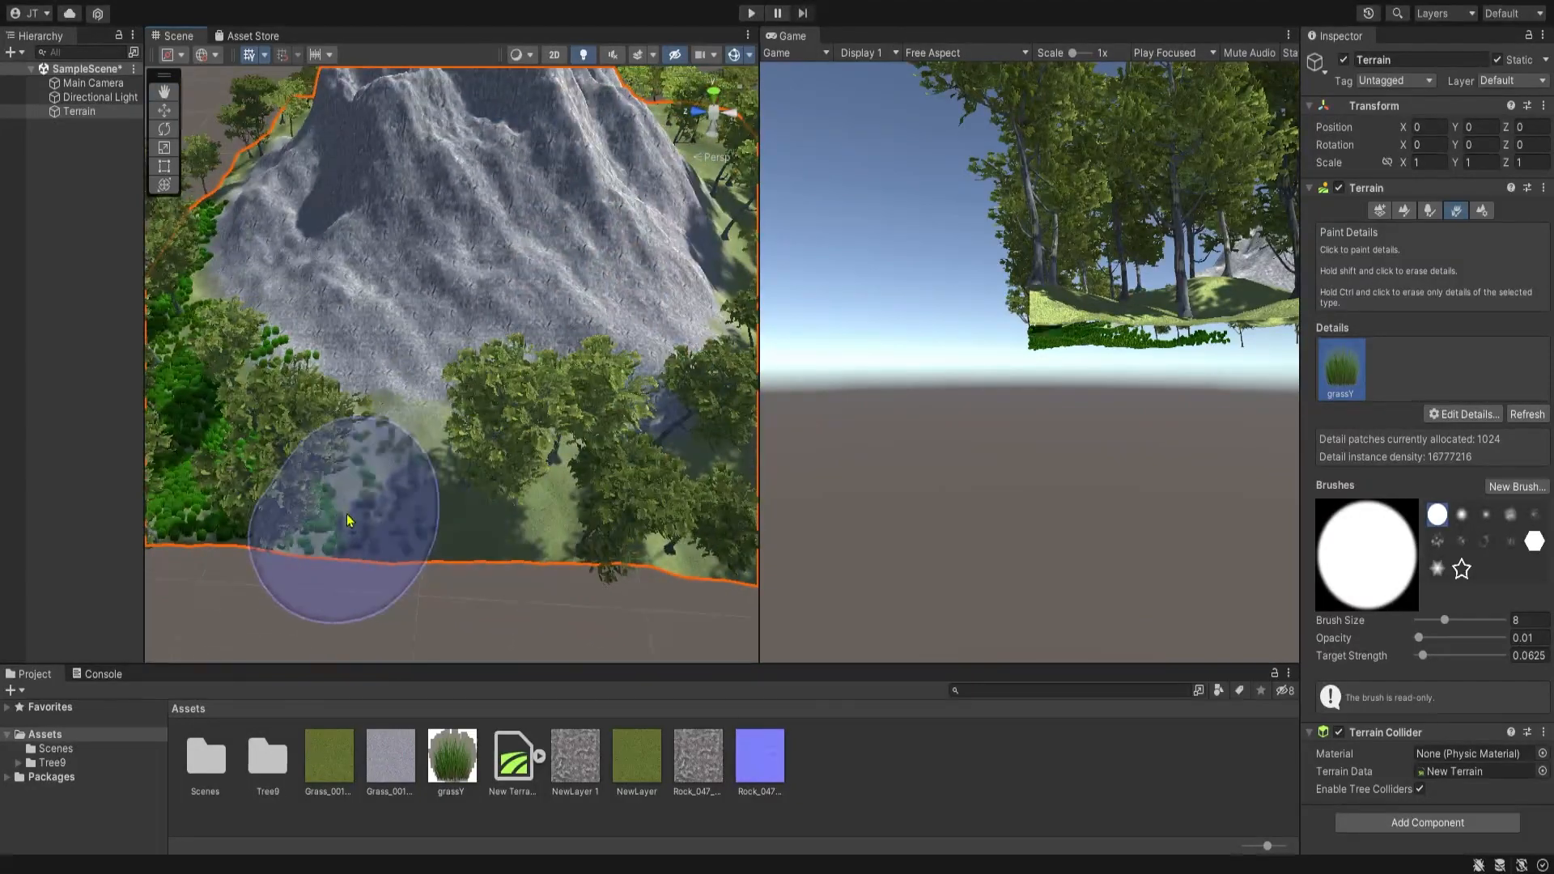
{"action": "mouse_move", "coordinate": [520, 555]}
{"action": "right_mouse_down"}
{"action": "mouse_move", "coordinate": [600, 537]}
{"action": "mouse_move", "coordinate": [461, 541]}
{"action": "right_mouse_up"}
{"action": "mouse_move", "coordinate": [389, 536]}
{"action": "left_mouse_down"}
{"action": "mouse_move", "coordinate": [533, 522]}
{"action": "mouse_move", "coordinate": [628, 486]}
{"action": "left_mouse_up"}
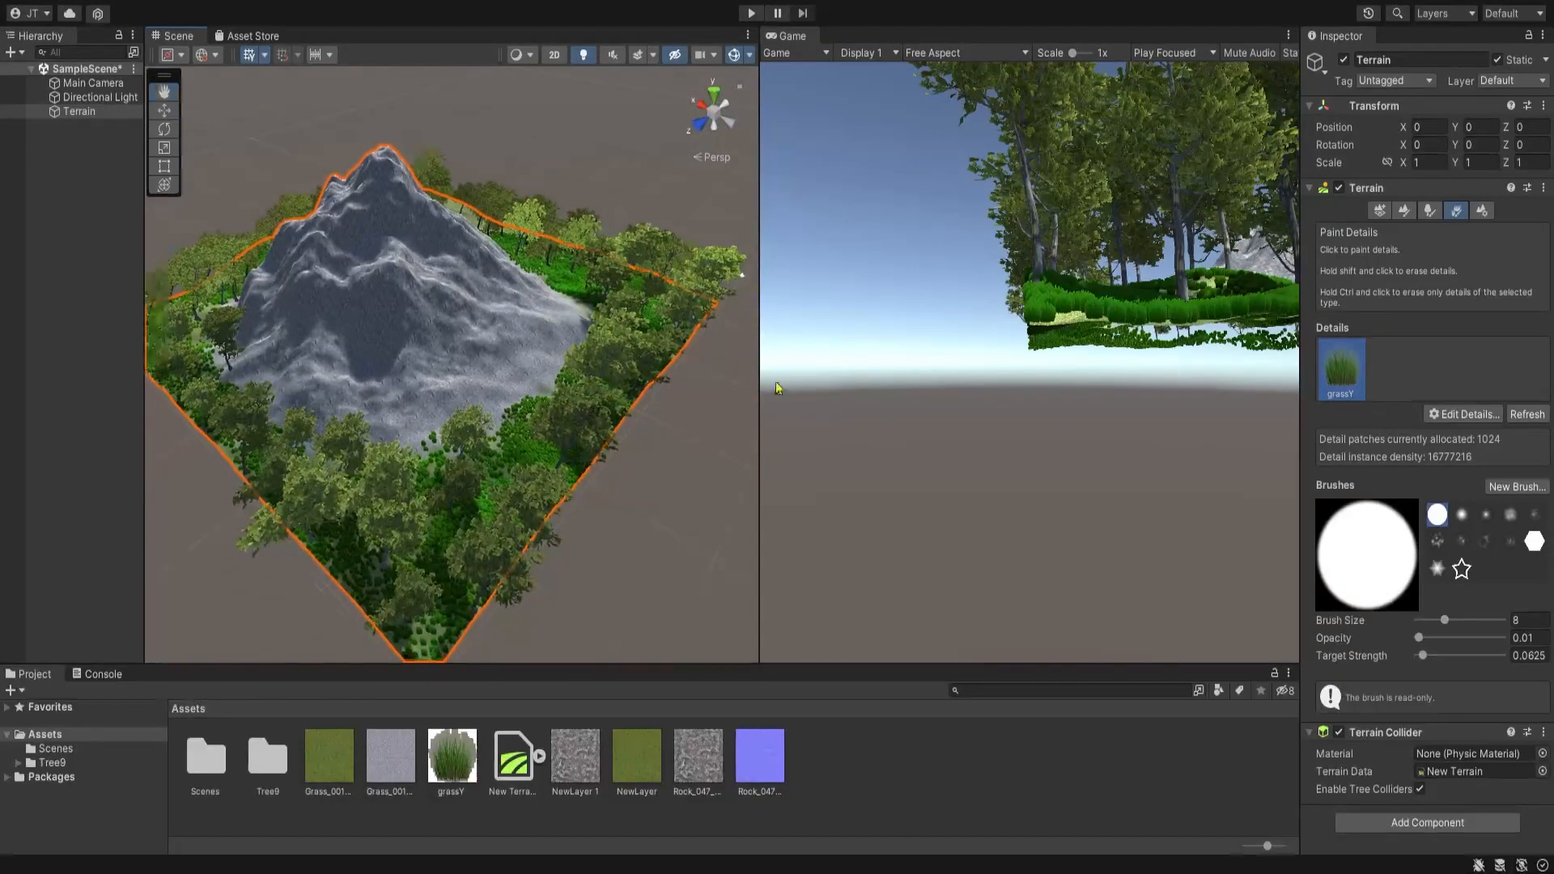
Examine the painted grass around the mountain from close up and far away to compare how it is drawn with distance
{"action": "mouse_move", "coordinate": [630, 393]}
{"action": "right_mouse_down"}
{"action": "mouse_move", "coordinate": [656, 378]}
{"action": "mouse_move", "coordinate": [714, 390]}
{"action": "mouse_move", "coordinate": [728, 409]}
{"action": "mouse_move", "coordinate": [877, 305]}
{"action": "mouse_move", "coordinate": [1270, 404]}
{"action": "mouse_move", "coordinate": [1467, 410]}
{"action": "mouse_move", "coordinate": [27, 407]}
{"action": "mouse_move", "coordinate": [233, 415]}
{"action": "mouse_move", "coordinate": [250, 429]}
{"action": "mouse_move", "coordinate": [634, 381]}
{"action": "mouse_move", "coordinate": [659, 399]}
{"action": "right_mouse_up"}
{"action": "key", "text": "a"}
{"action": "key", "text": "w"}
{"action": "key", "text": "a"}
{"action": "key", "text": "space"}
{"action": "key", "text": "space"}
{"action": "key", "text": "a"}
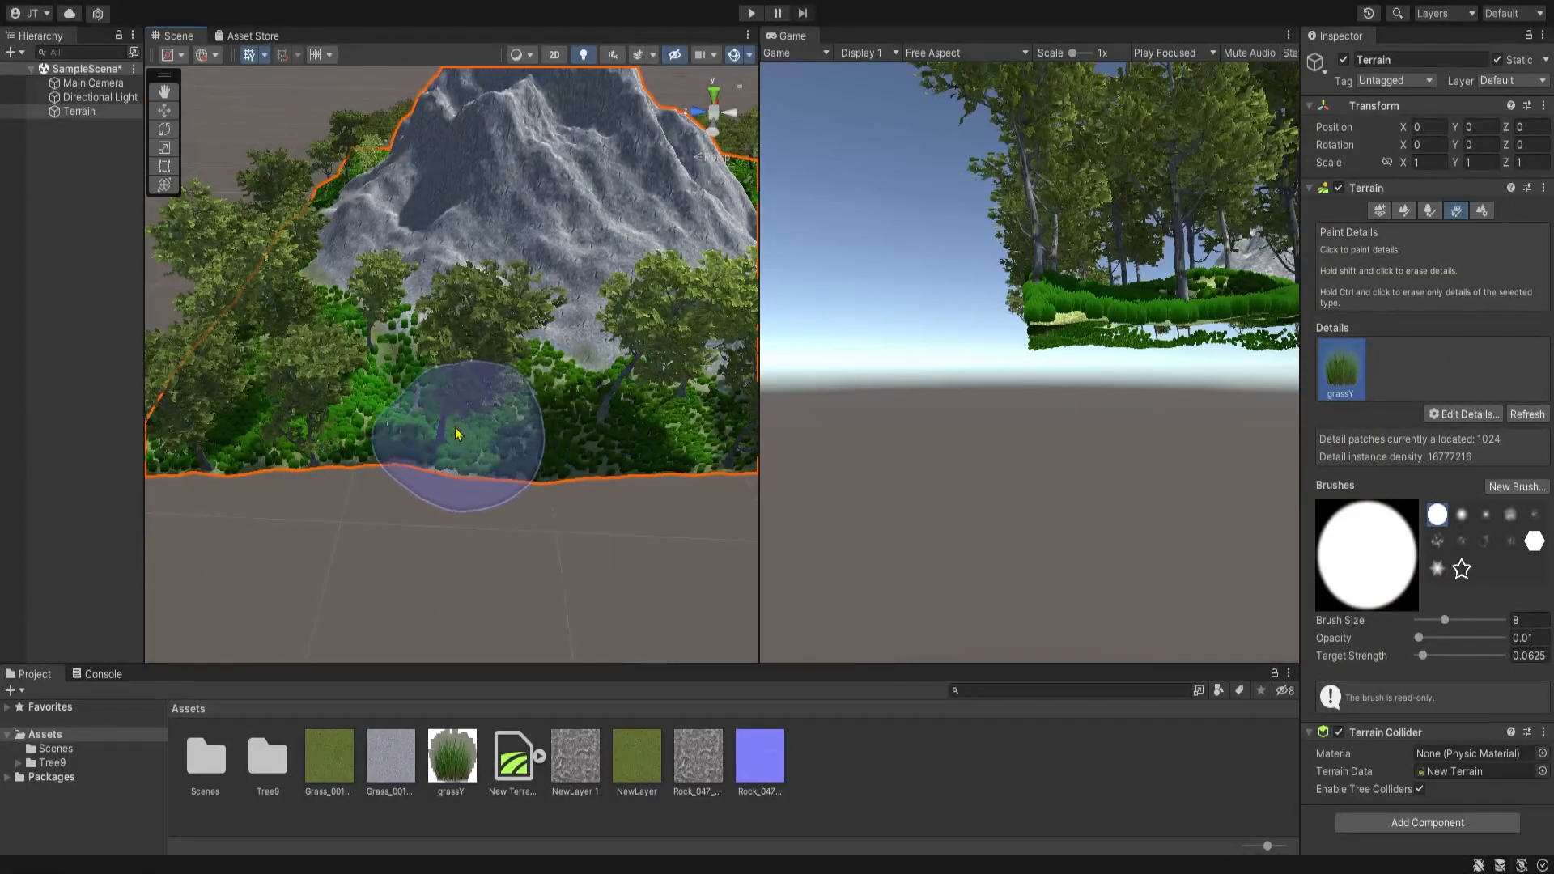
{"action": "mouse_move", "coordinate": [500, 421]}
{"action": "left_mouse_down", "text": "shift"}
{"action": "mouse_move", "coordinate": [514, 395]}
{"action": "mouse_move", "coordinate": [785, 410]}
{"action": "mouse_move", "coordinate": [753, 387]}
{"action": "left_mouse_up", "text": "shift"}
{"action": "key", "text": "ctrl+z"}
{"action": "scroll", "coordinate": [753, 387], "scroll_direction": "down", "scroll_amount": 8}
{"action": "scroll", "coordinate": [748, 388], "scroll_direction": "down", "scroll_amount": 8}
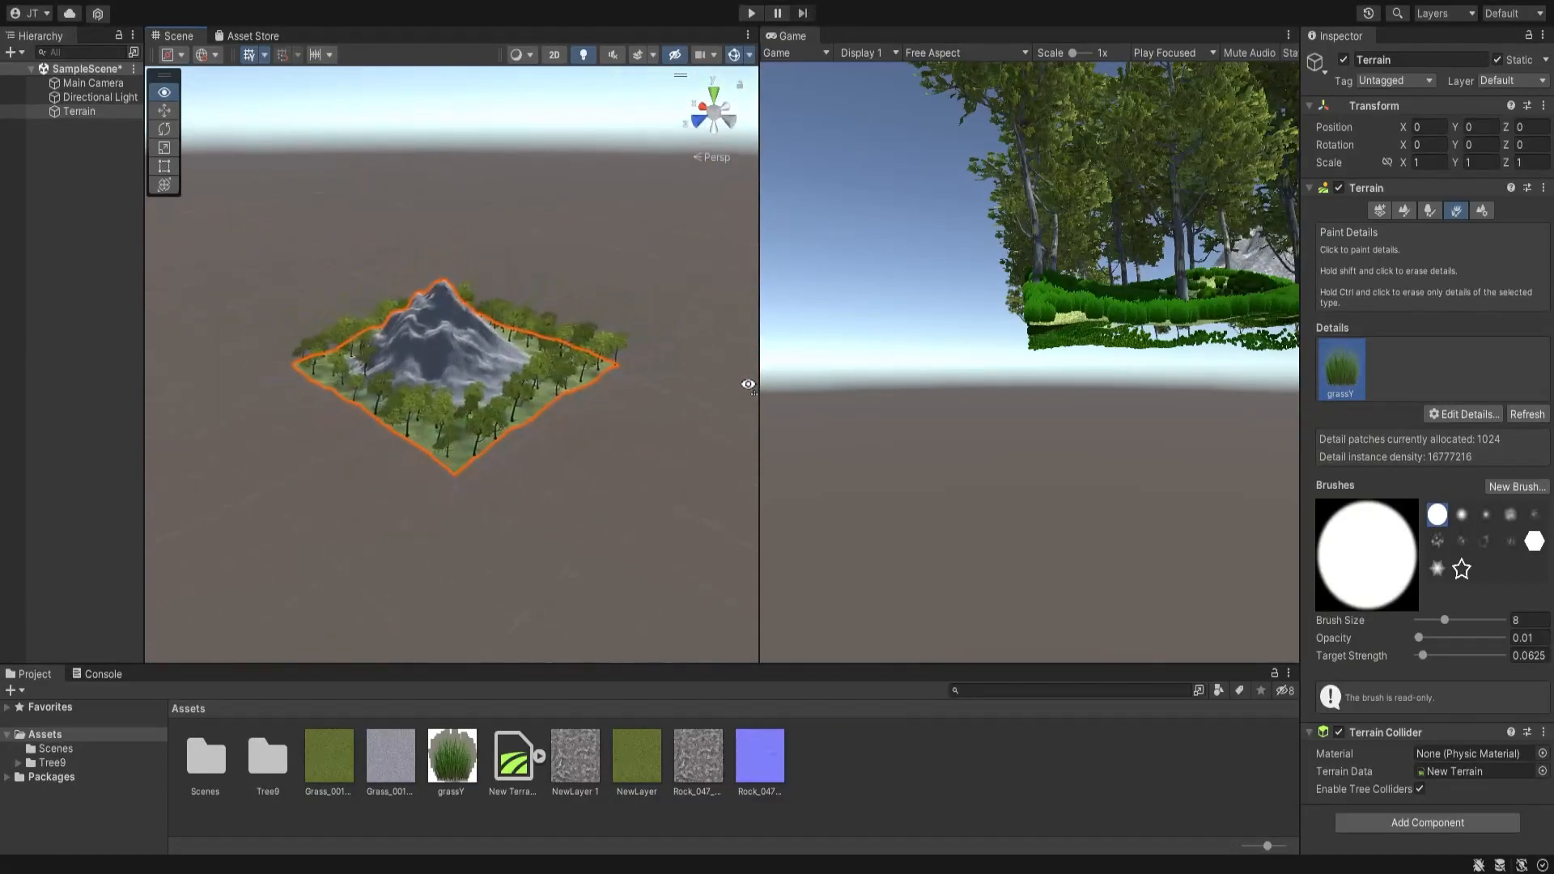
{"action": "scroll", "coordinate": [745, 384], "scroll_direction": "down", "scroll_amount": 2}
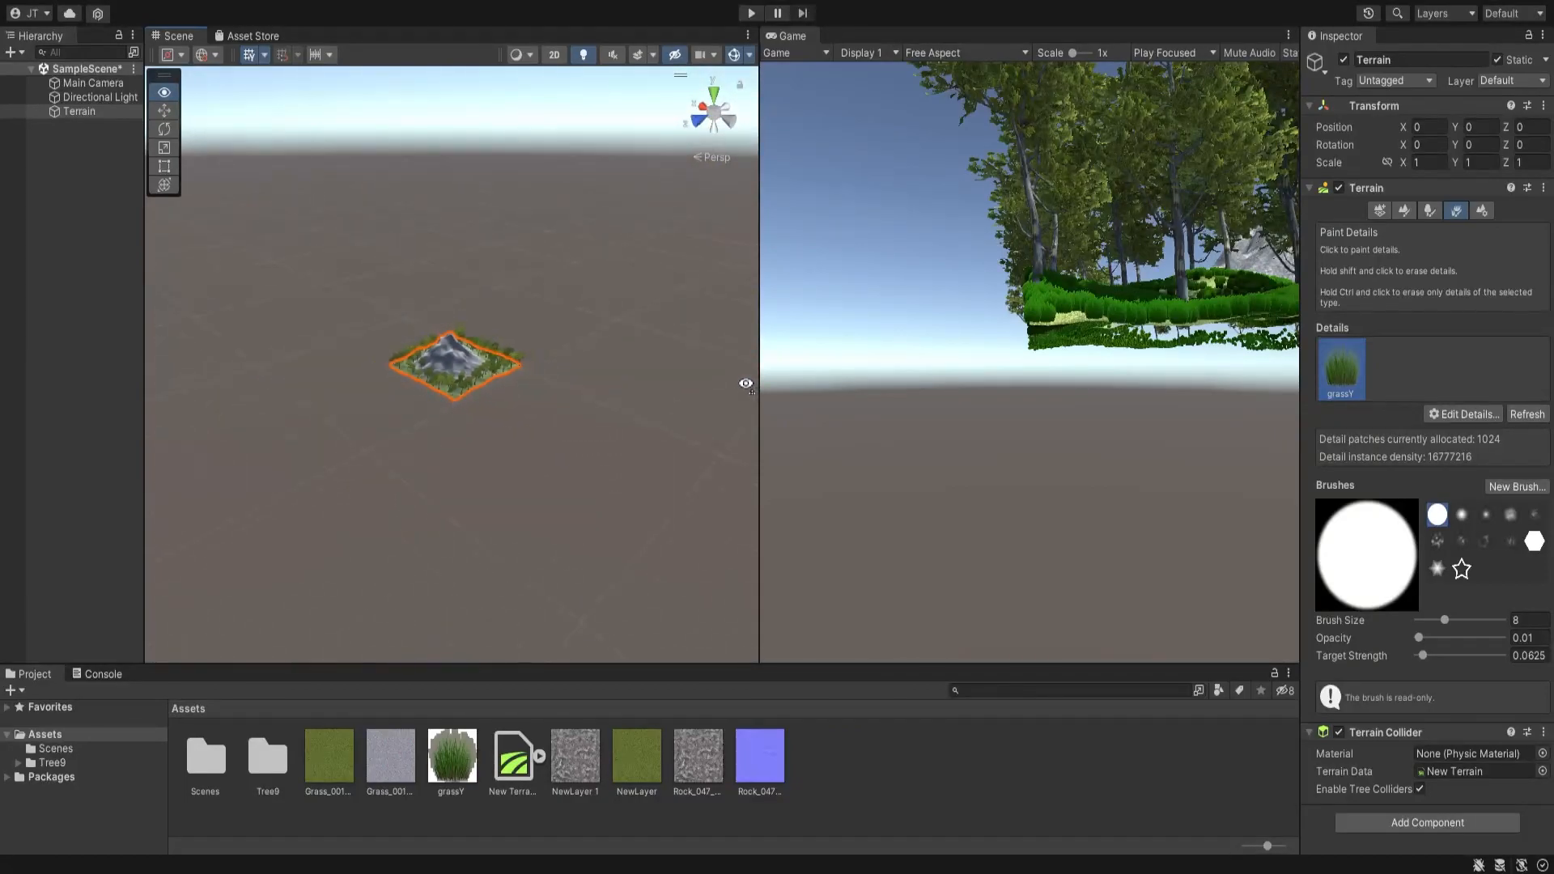
{"action": "scroll", "coordinate": [744, 383], "scroll_direction": "up", "scroll_amount": 10}
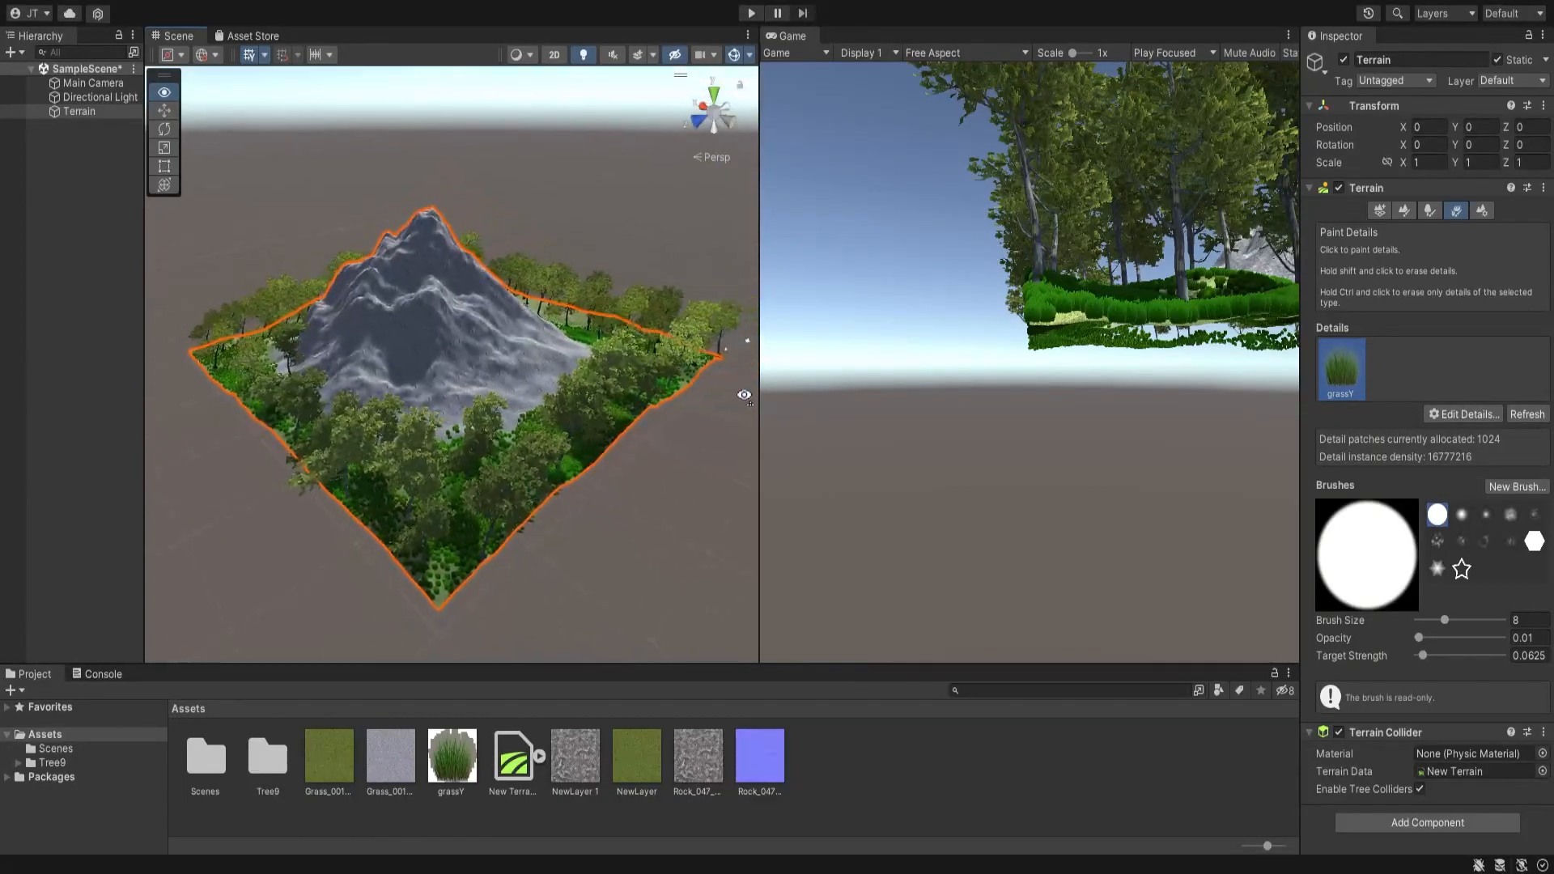
{"action": "scroll", "coordinate": [744, 394], "scroll_direction": "up", "scroll_amount": 2}
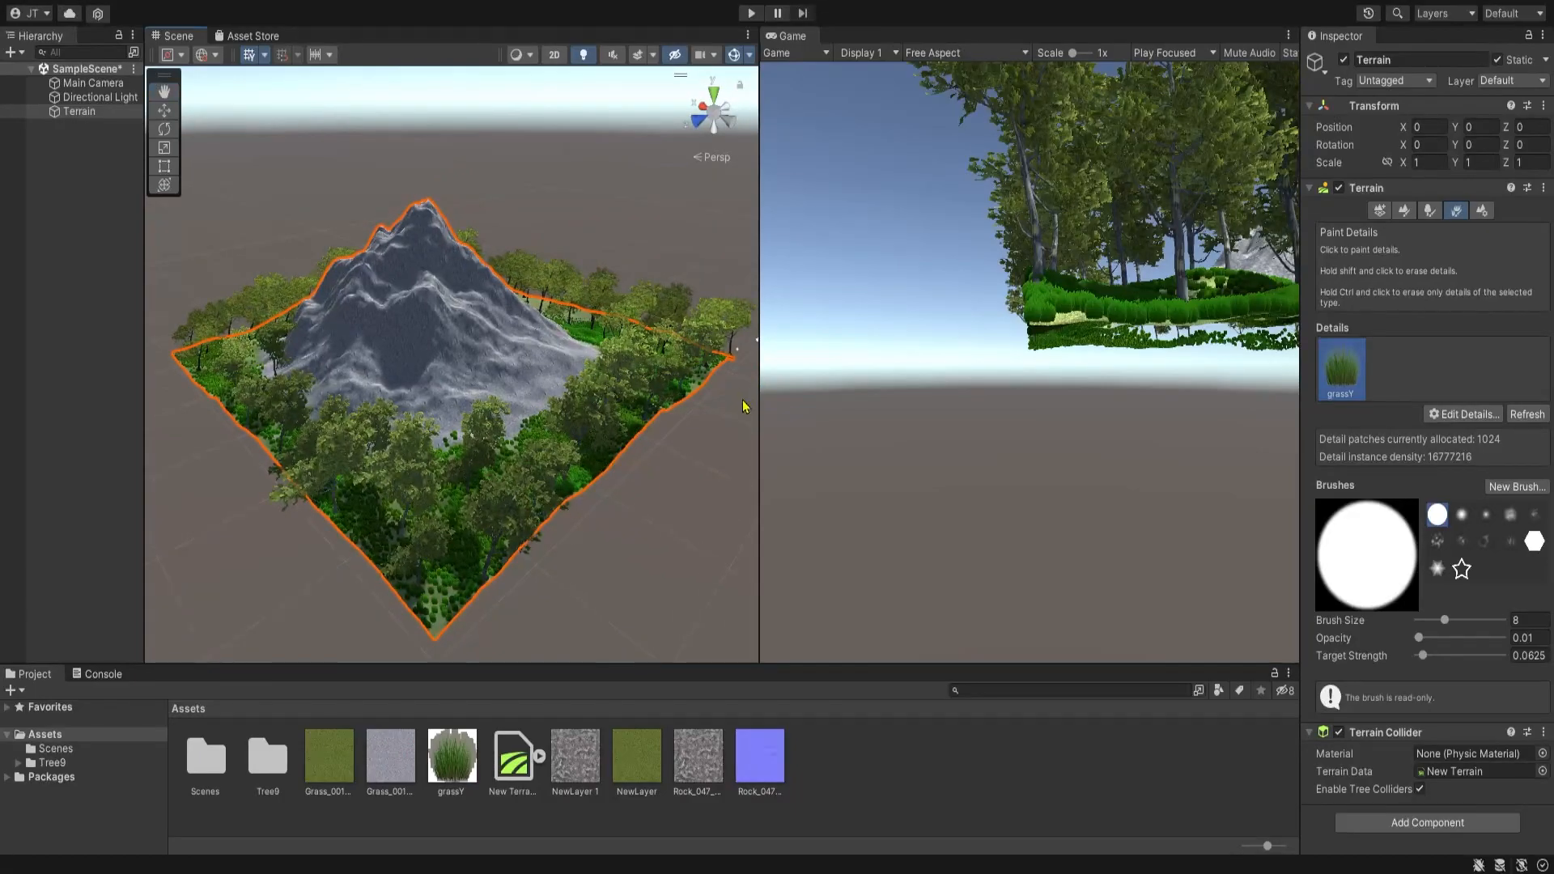
{"action": "right_click_drag", "start_coordinate": [743, 405], "coordinate": [714, 384]}
{"action": "key", "text": "s"}
{"action": "key", "text": "w"}
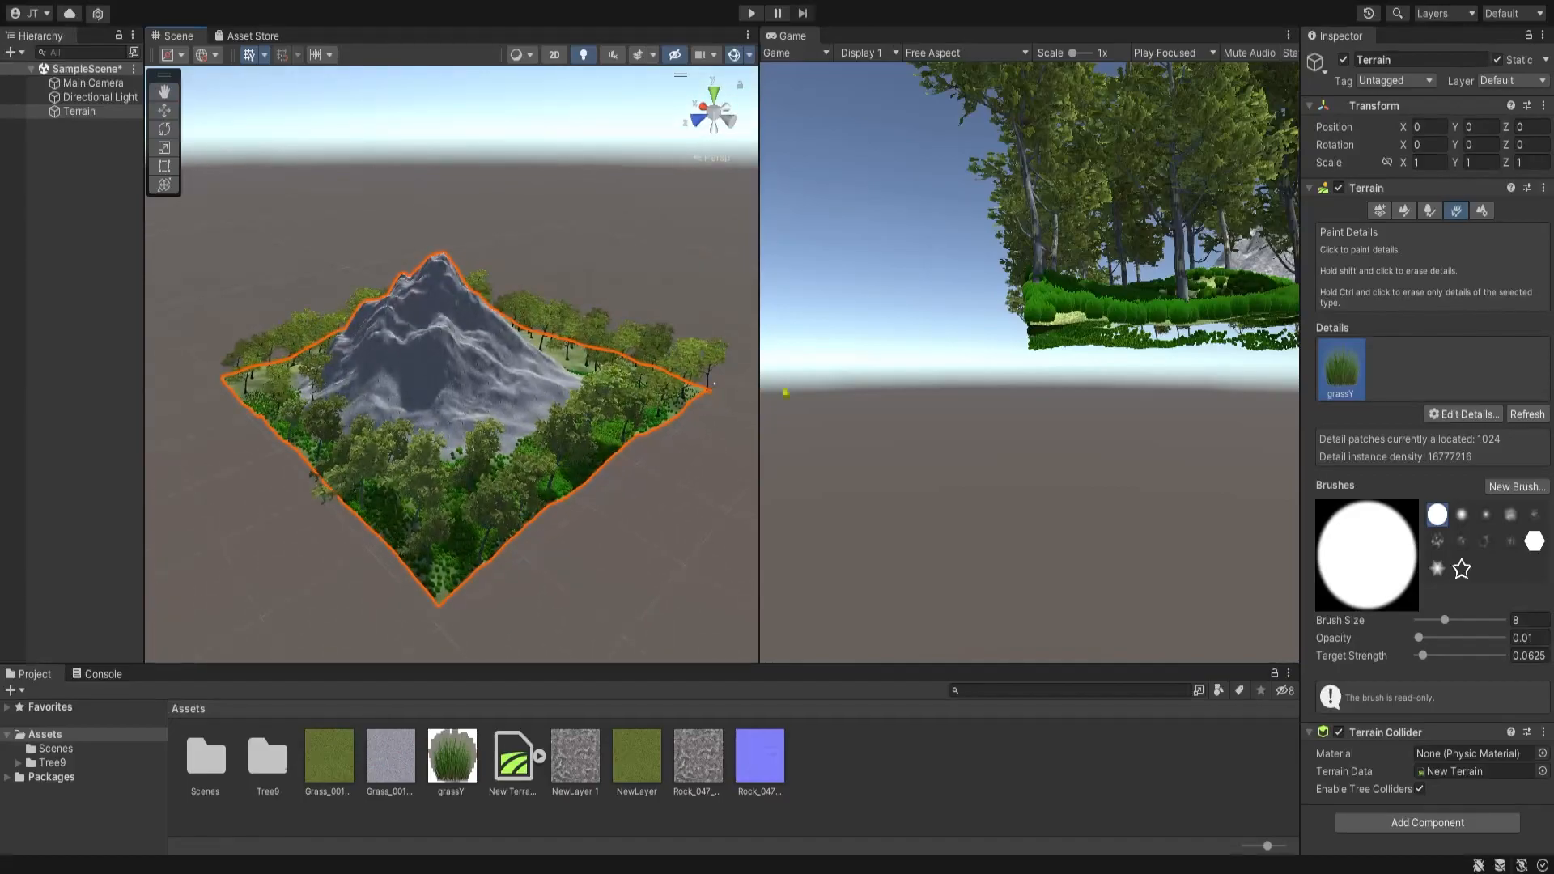
Open the terrain's general settings
{"action": "left_click", "coordinate": [1481, 211]}
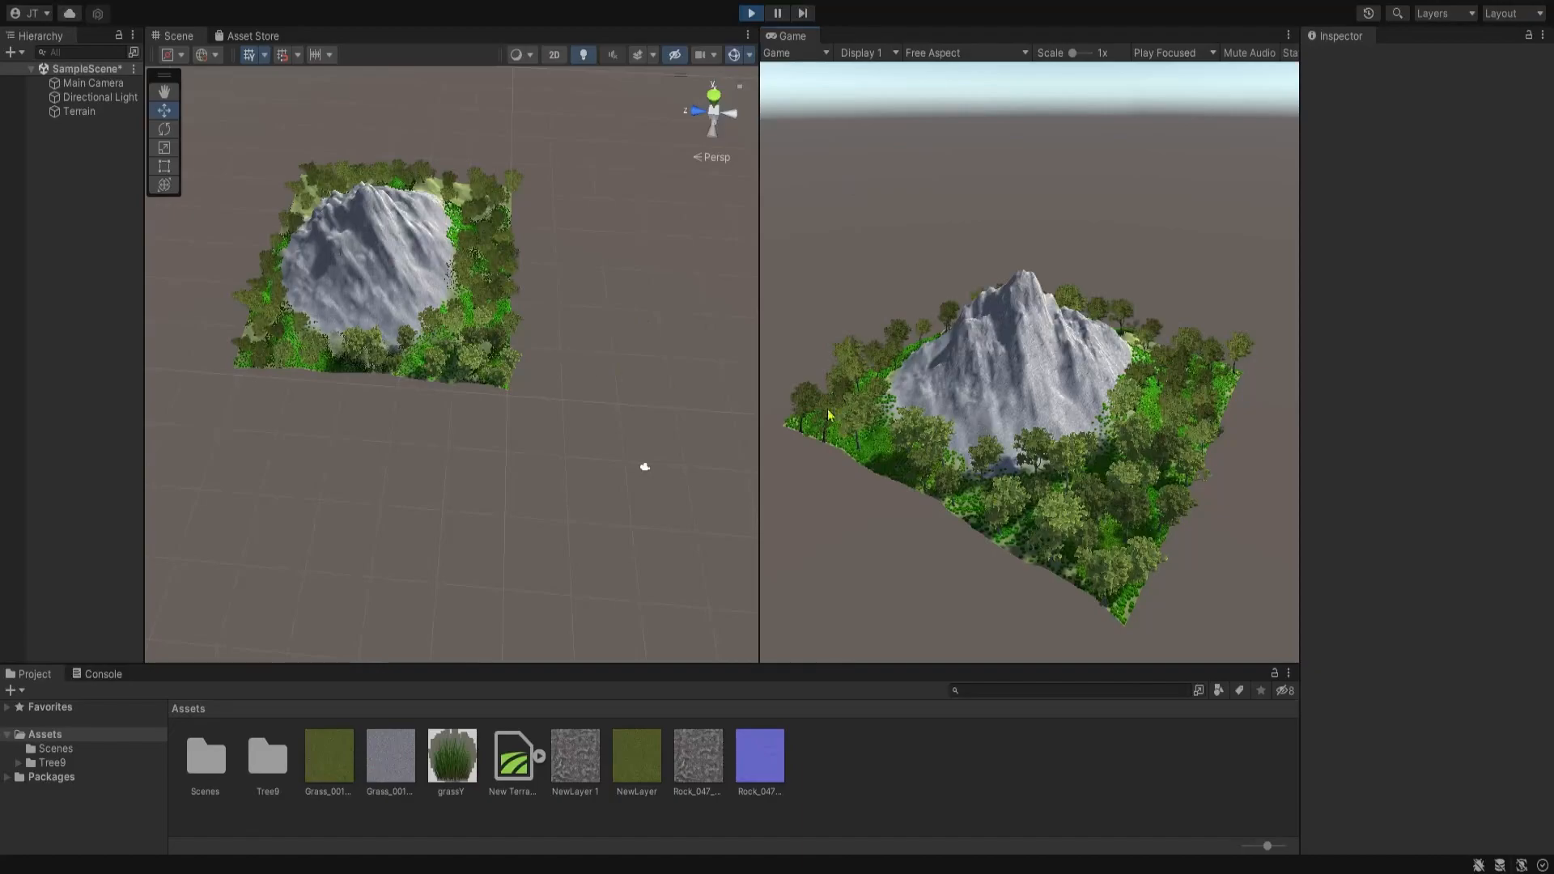
Move the Main Camera down to Y 5 and along to Z -2.7, close to the grass at the terrain's corner
{"action": "left_click", "coordinate": [89, 82]}
{"action": "mouse_move", "coordinate": [645, 415]}
{"action": "left_mouse_down"}
{"action": "mouse_move", "coordinate": [657, 225]}
{"action": "mouse_move", "coordinate": [653, 402]}
{"action": "left_mouse_up"}
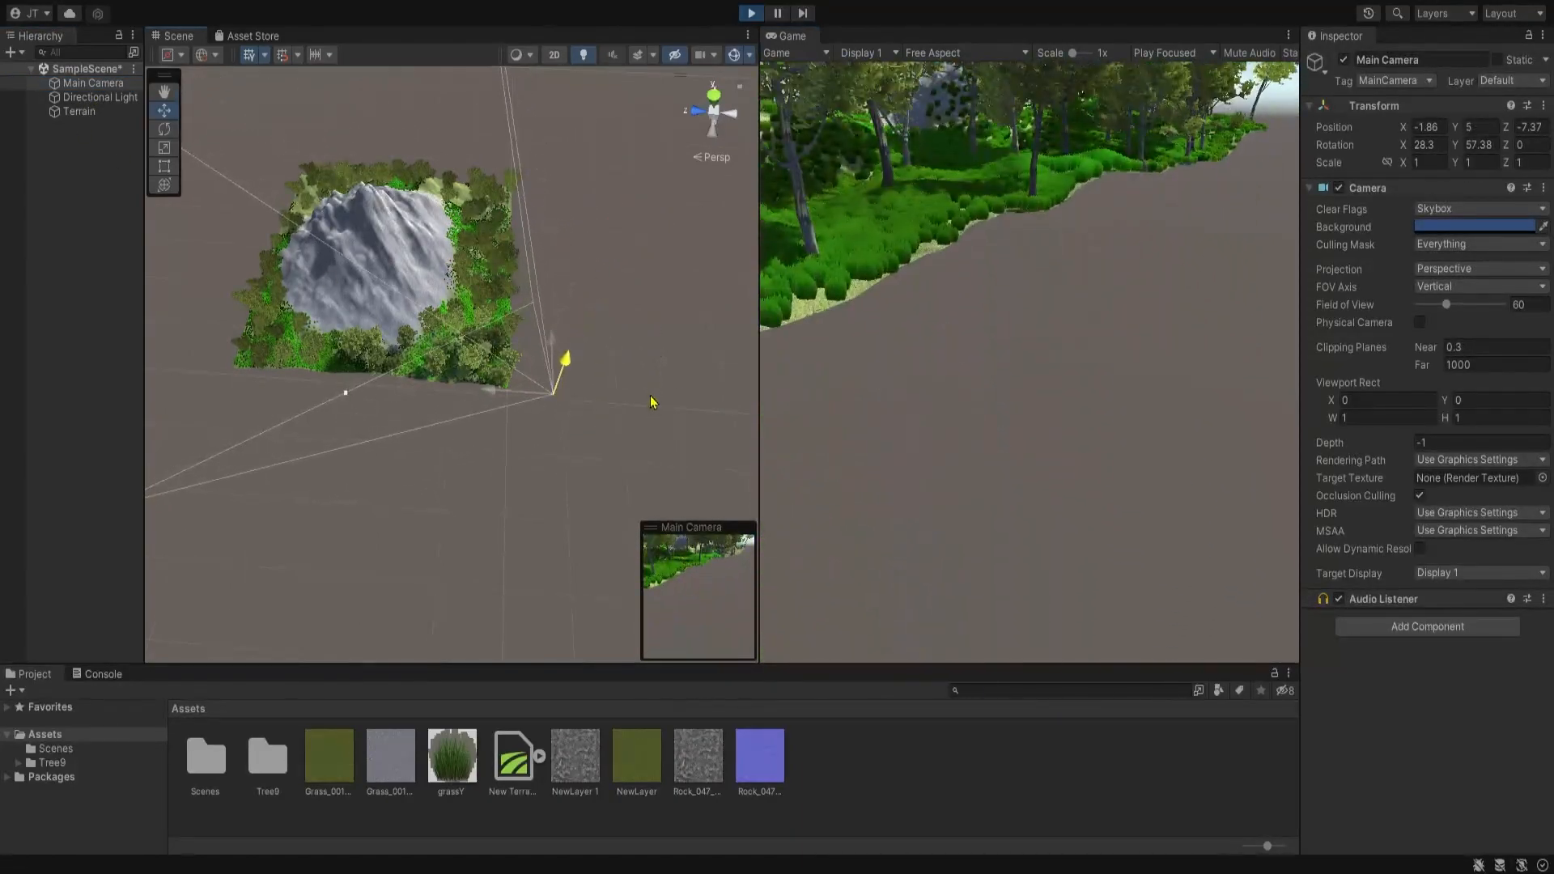
{"action": "left_click_drag", "start_coordinate": [499, 393], "coordinate": [472, 390]}
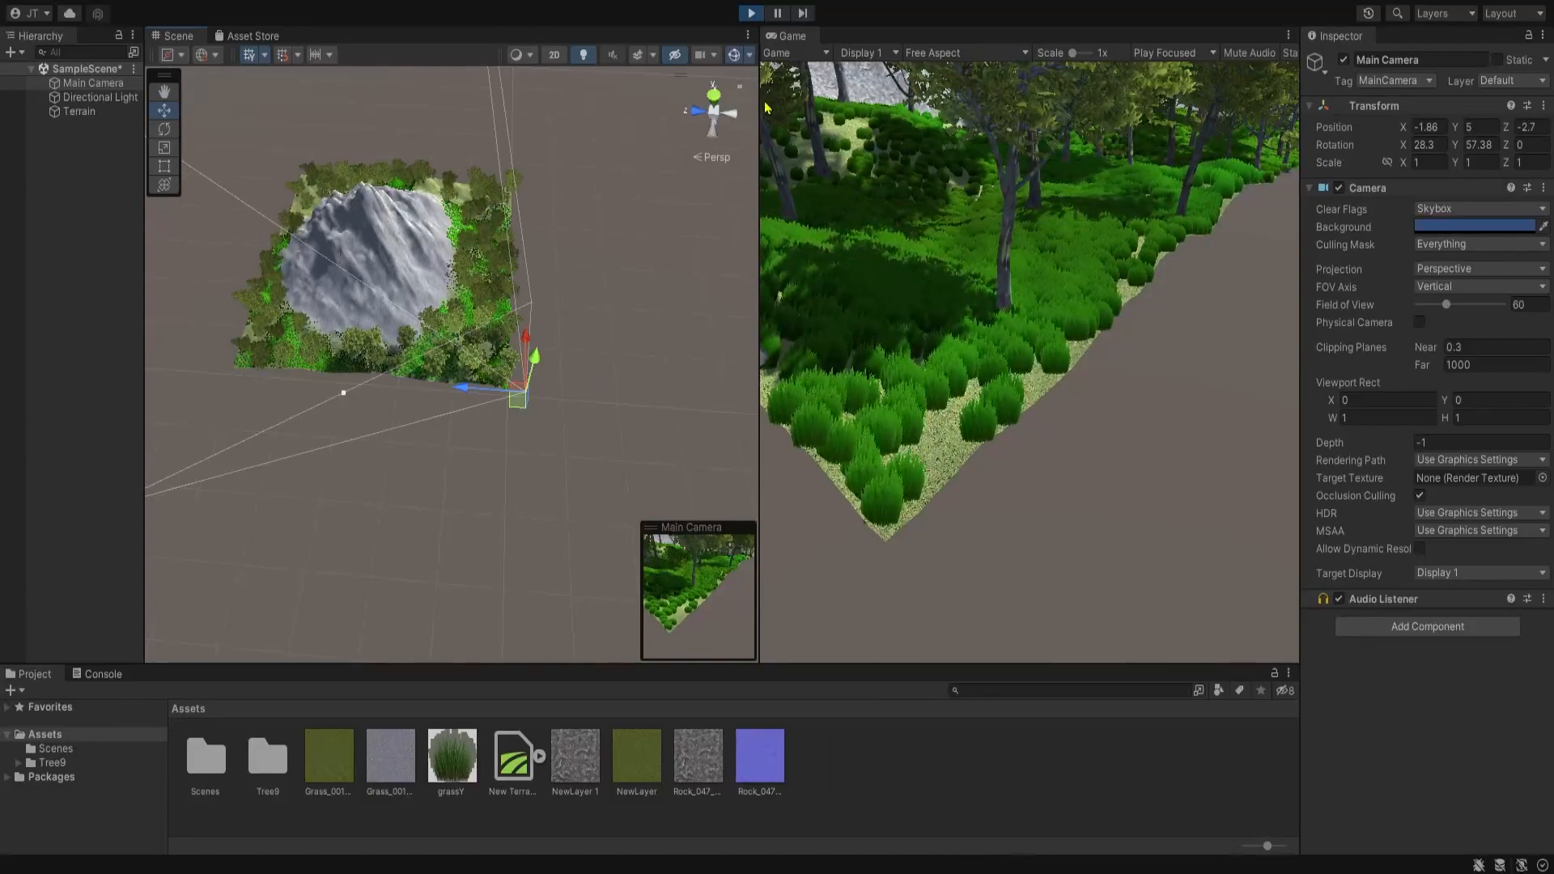
Set the terrain's grass wind speed to 0.13, size to 0.15 and bending to 0.34, and stop play mode
{"action": "left_click", "coordinate": [81, 116]}
{"action": "left_click", "coordinate": [1479, 211]}
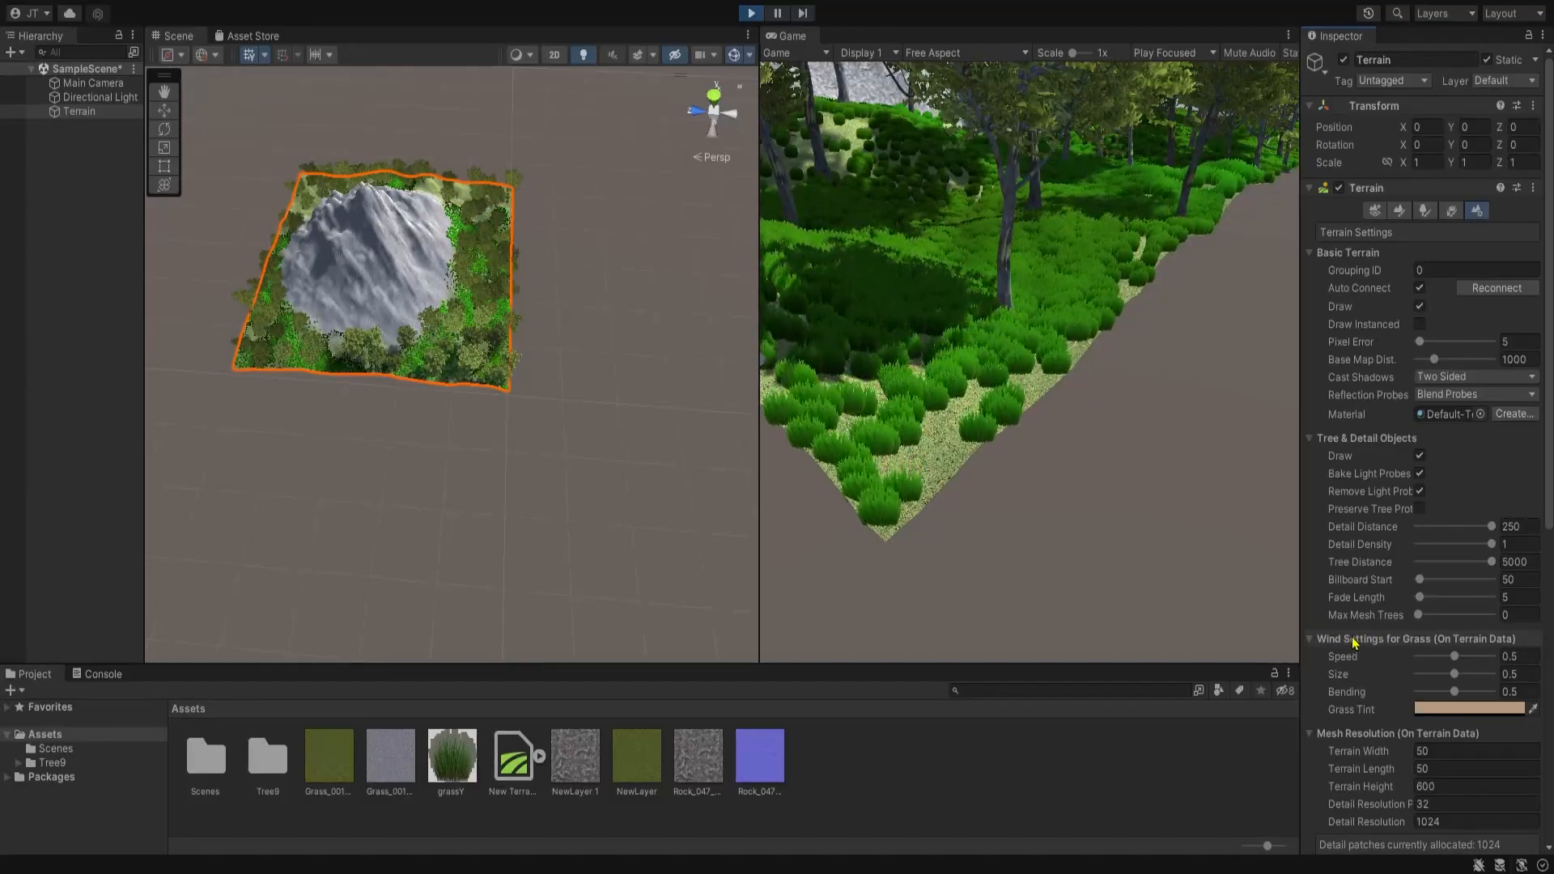
{"action": "scroll", "coordinate": [1356, 642], "scroll_direction": "down", "scroll_amount": 4}
{"action": "left_click_drag", "start_coordinate": [1394, 508], "coordinate": [1370, 510]}
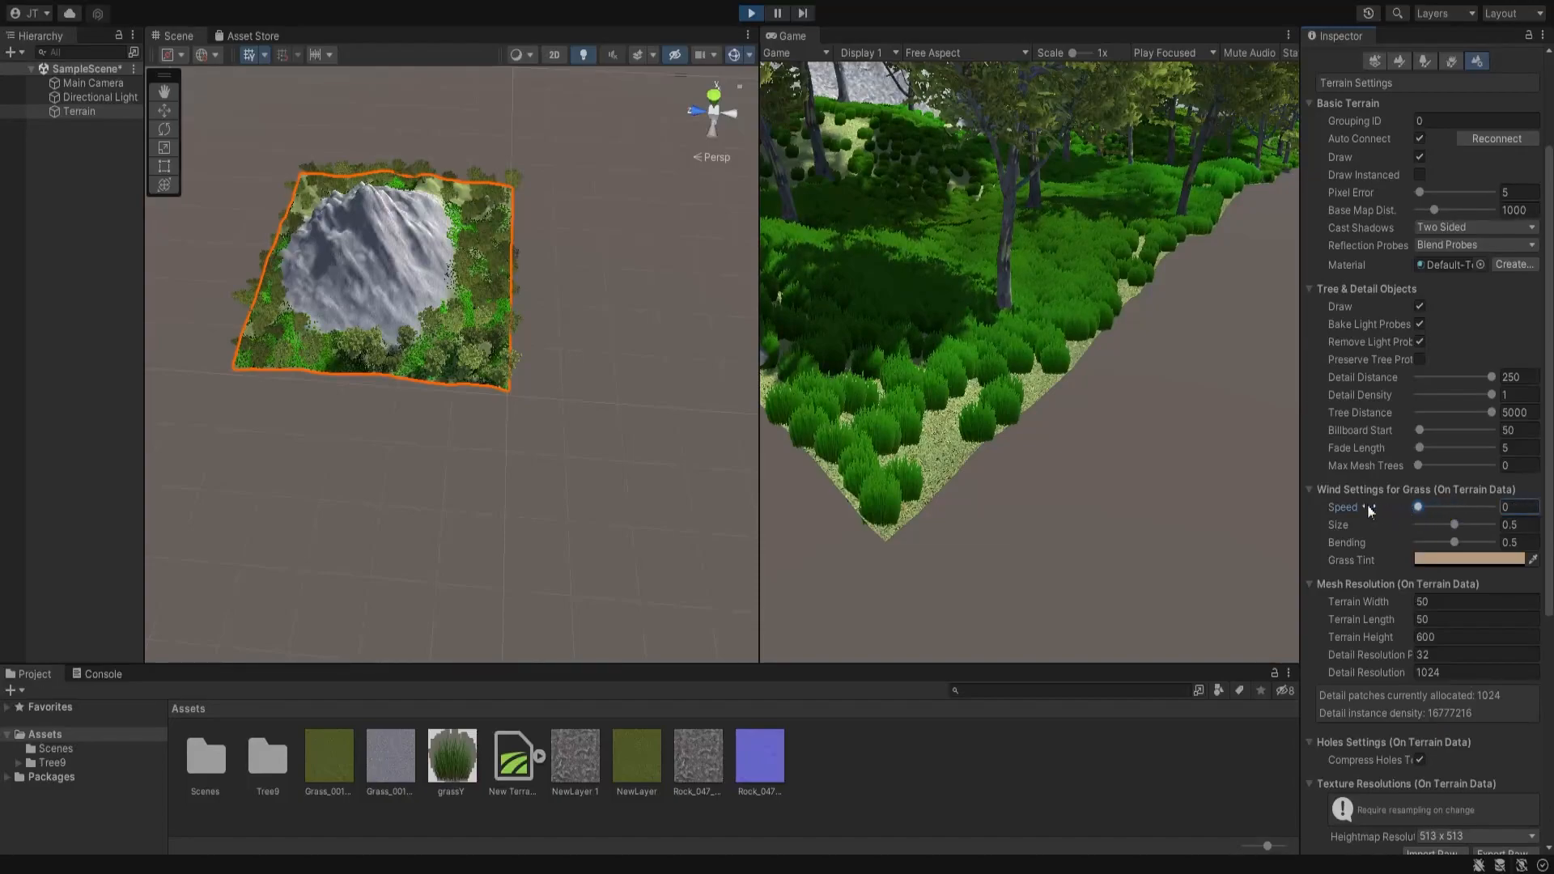
{"action": "left_click", "coordinate": [1422, 507]}
{"action": "left_click_drag", "start_coordinate": [1422, 508], "coordinate": [1424, 548]}
{"action": "left_click", "coordinate": [1451, 526]}
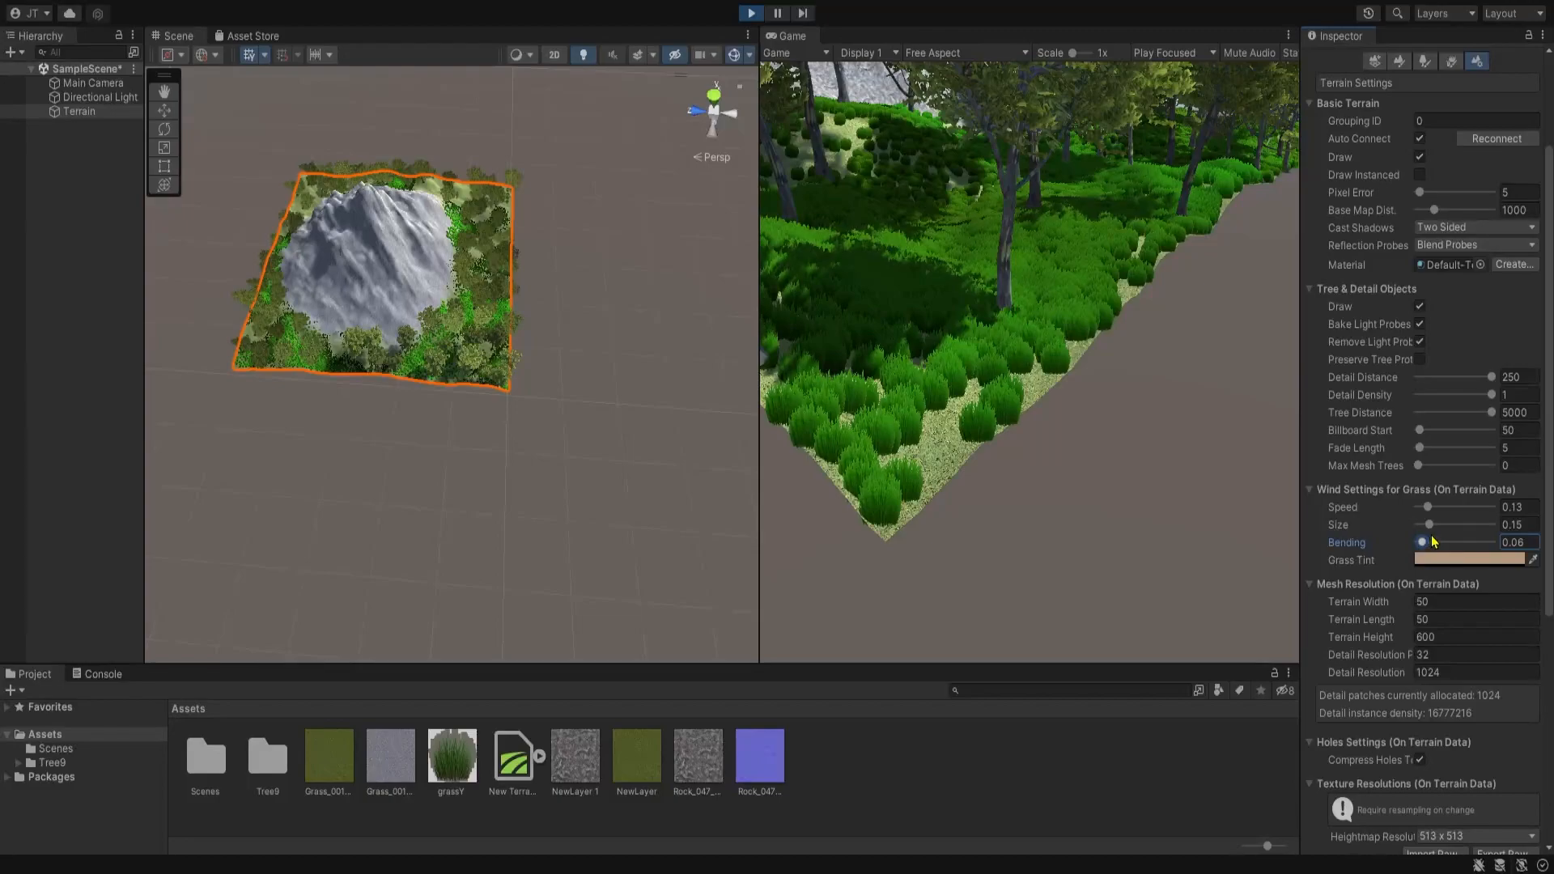
{"action": "left_click_drag", "start_coordinate": [1424, 542], "coordinate": [1445, 542]}
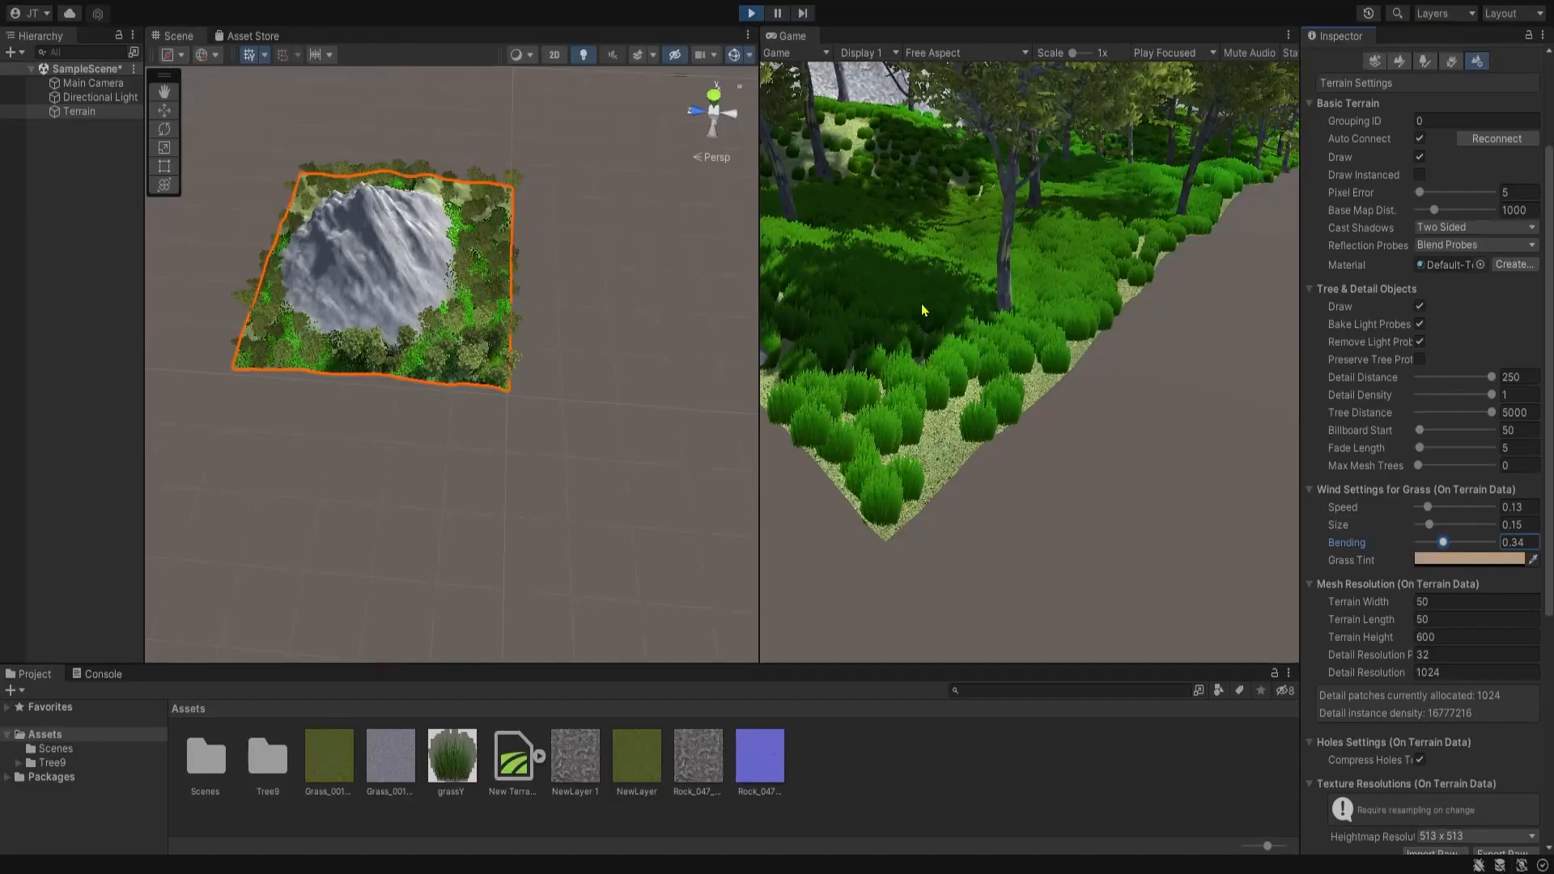
{"action": "left_click", "coordinate": [751, 13]}
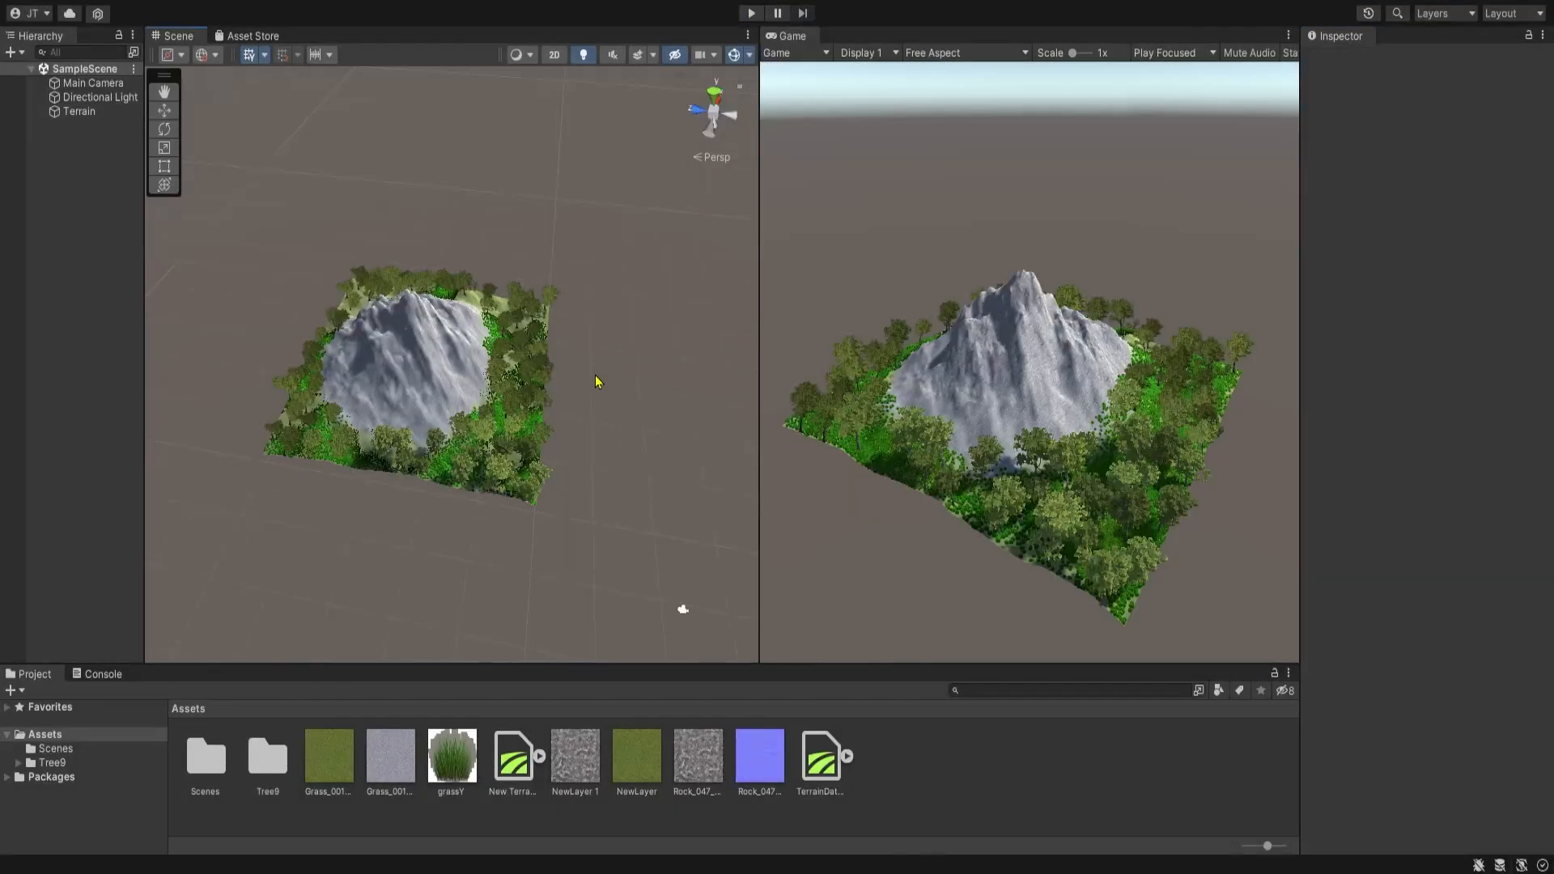
Switch the mountain terrain to creating neighbor terrains and add the first tiles directly around it
{"action": "left_click", "coordinate": [475, 384]}
{"action": "left_click", "coordinate": [1379, 211]}
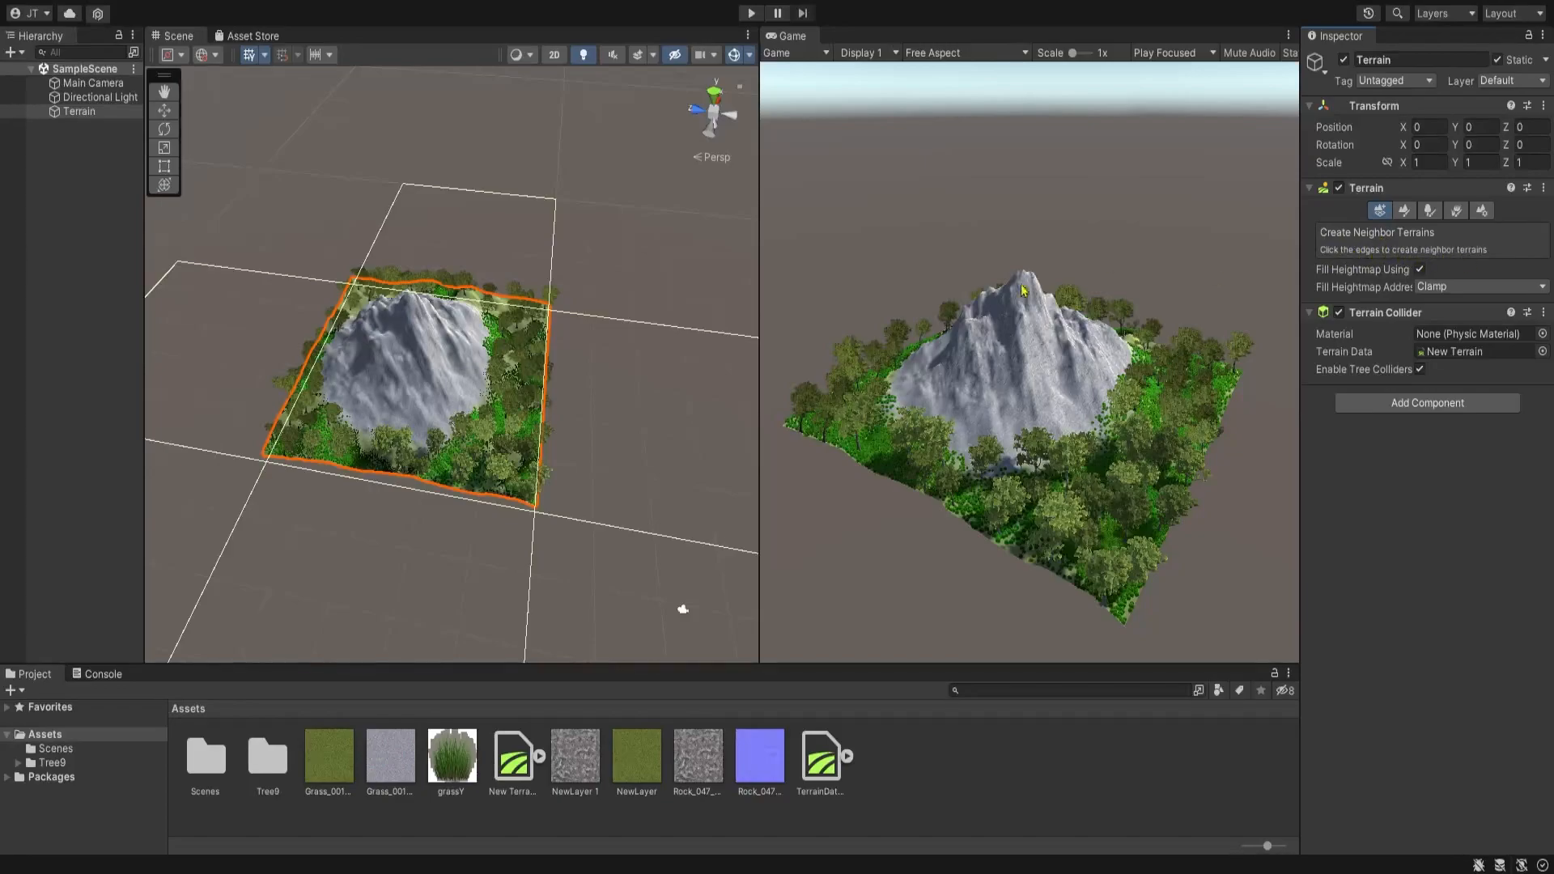
{"action": "left_click", "coordinate": [662, 409]}
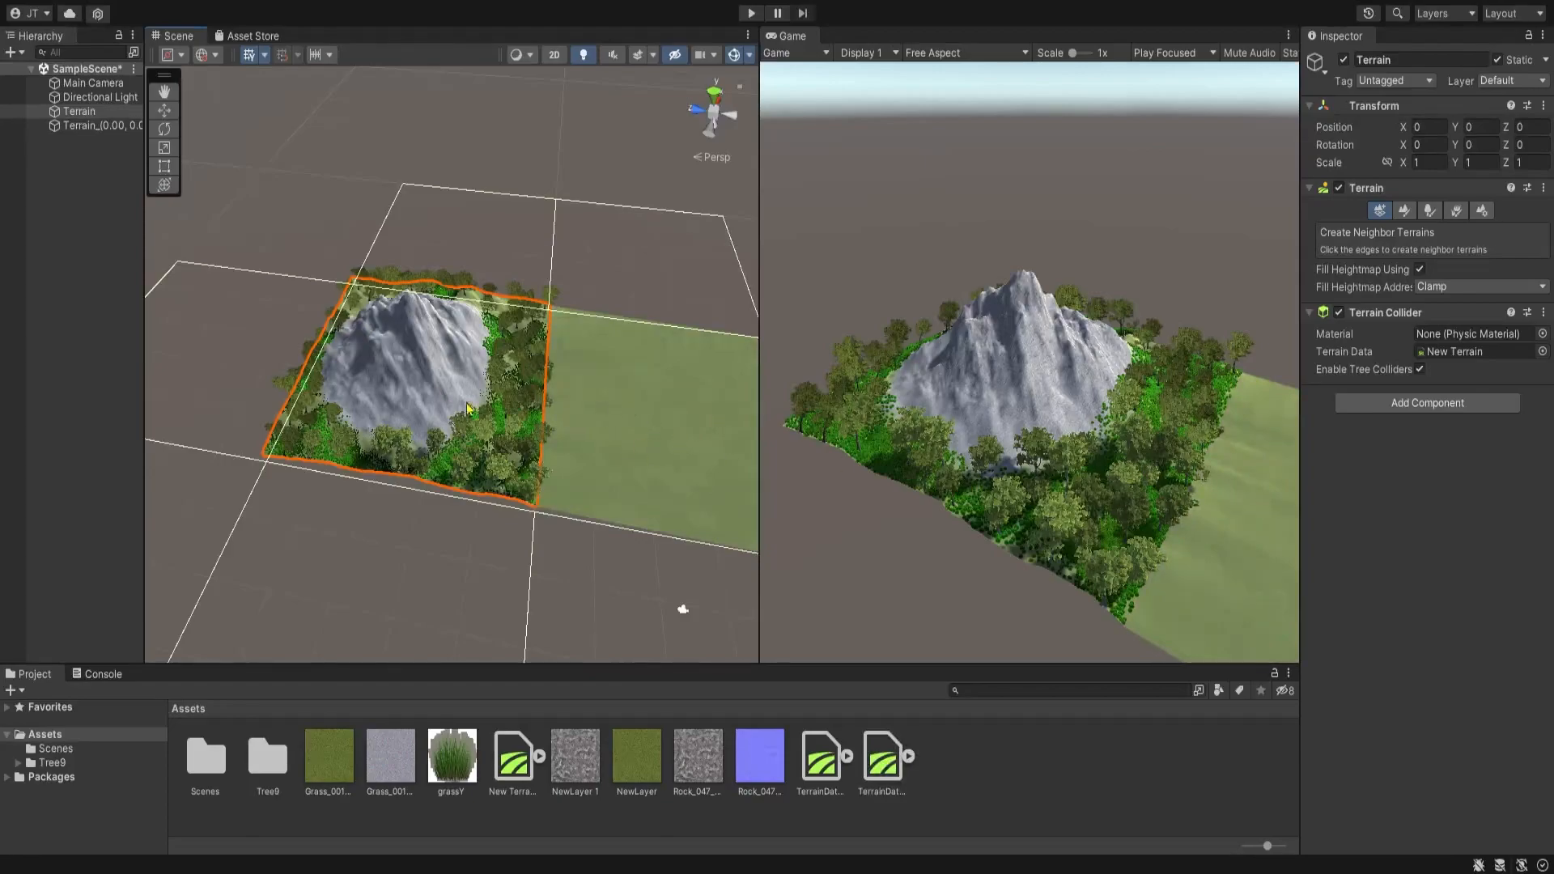
{"action": "right_click_drag", "start_coordinate": [448, 395], "coordinate": [550, 410]}
{"action": "left_click", "coordinate": [551, 503]}
{"action": "left_click", "coordinate": [394, 503]}
{"action": "left_click", "coordinate": [483, 226]}
{"action": "left_click", "coordinate": [404, 204]}
Add further neighbor terrains behind and beside the mountain, filling the gaps until it is surrounded by grass tiles
{"action": "right_click_drag", "start_coordinate": [403, 211], "coordinate": [304, 214]}
{"action": "left_click", "coordinate": [526, 136]}
{"action": "left_click", "coordinate": [663, 152]}
{"action": "left_click", "coordinate": [327, 198]}
{"action": "left_click", "coordinate": [280, 330]}
{"action": "left_click", "coordinate": [382, 125]}
{"action": "right_click_drag", "start_coordinate": [382, 134], "coordinate": [279, 138]}
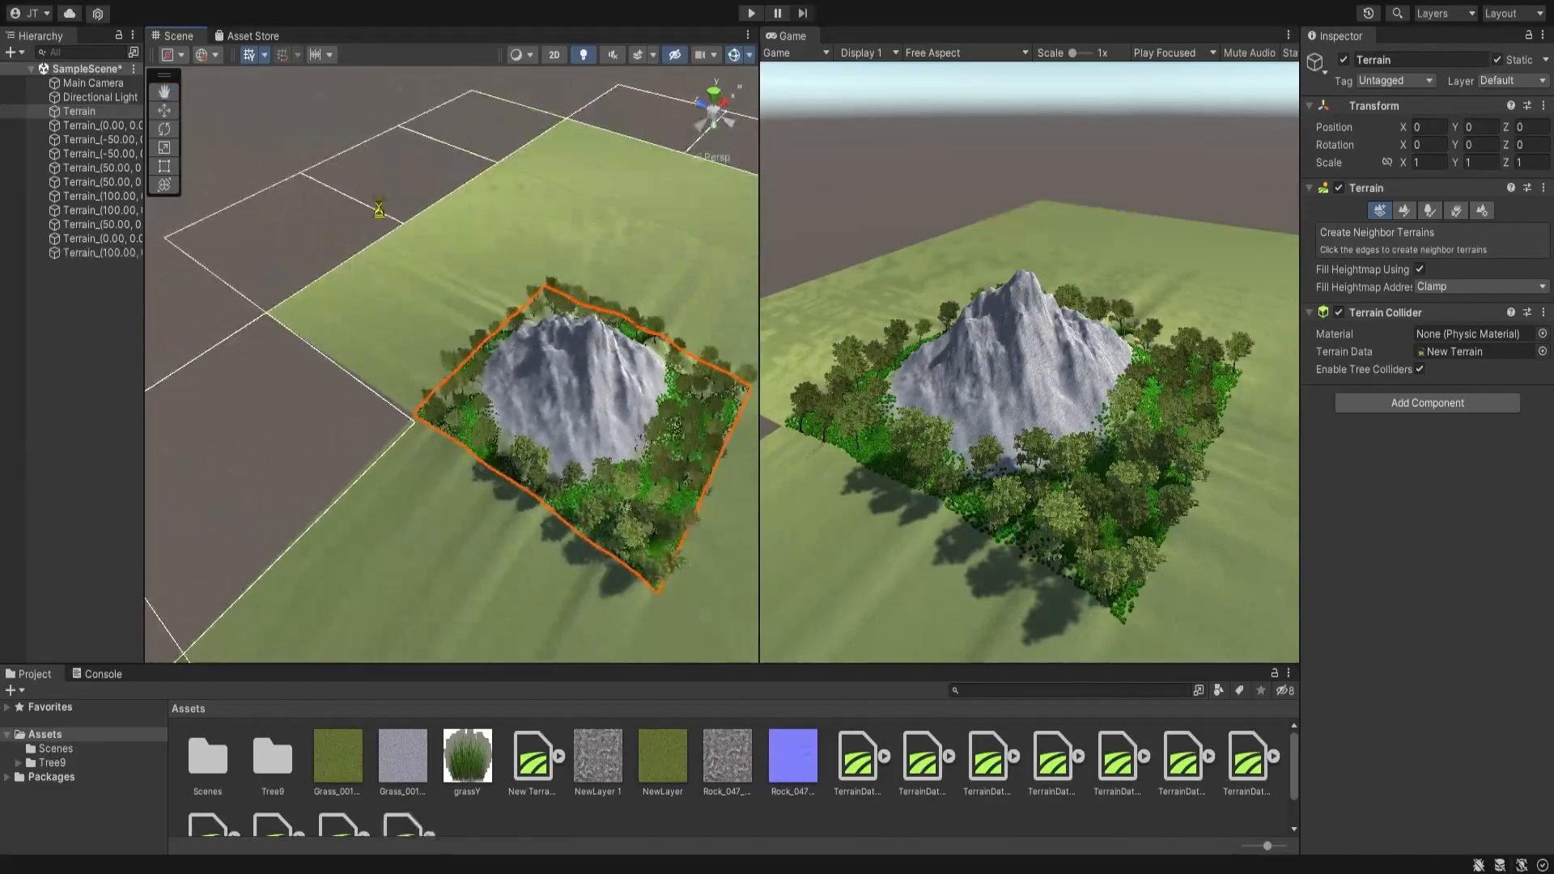
{"action": "left_click", "coordinate": [388, 174]}
{"action": "left_click", "coordinate": [283, 239]}
{"action": "left_click", "coordinate": [277, 338]}
{"action": "left_click", "coordinate": [241, 384]}
{"action": "left_click", "coordinate": [209, 328]}
{"action": "right_click_drag", "start_coordinate": [408, 438], "coordinate": [442, 422]}
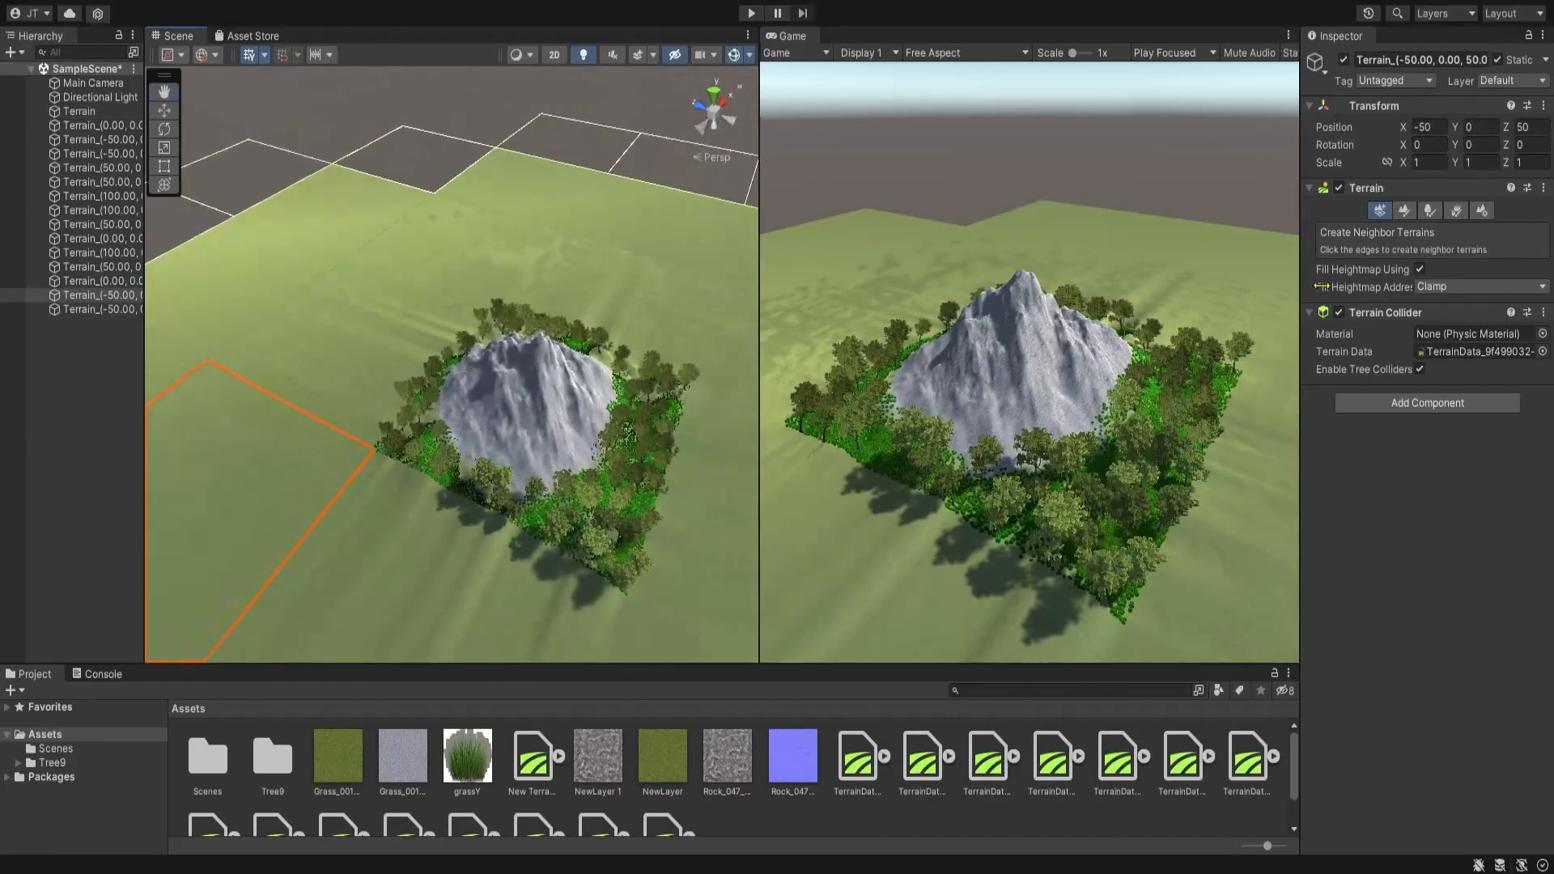
Paint the NewLayer 1 rock texture as spots, rings and paths across the neighbor terrains around the mountain
{"action": "left_click", "coordinate": [1407, 214]}
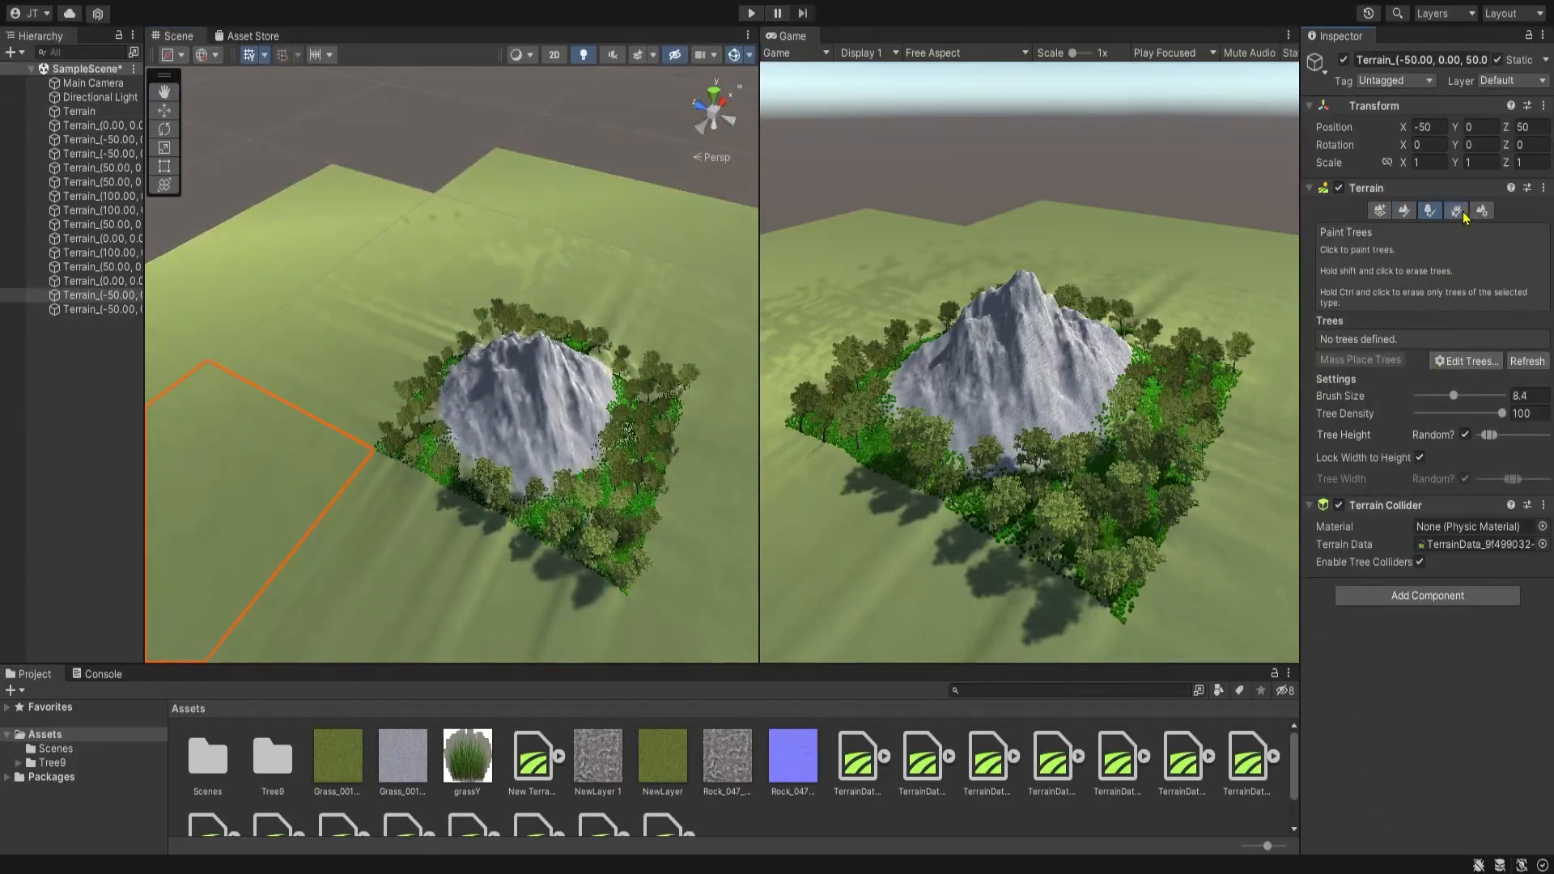
{"action": "left_click", "coordinate": [1456, 212]}
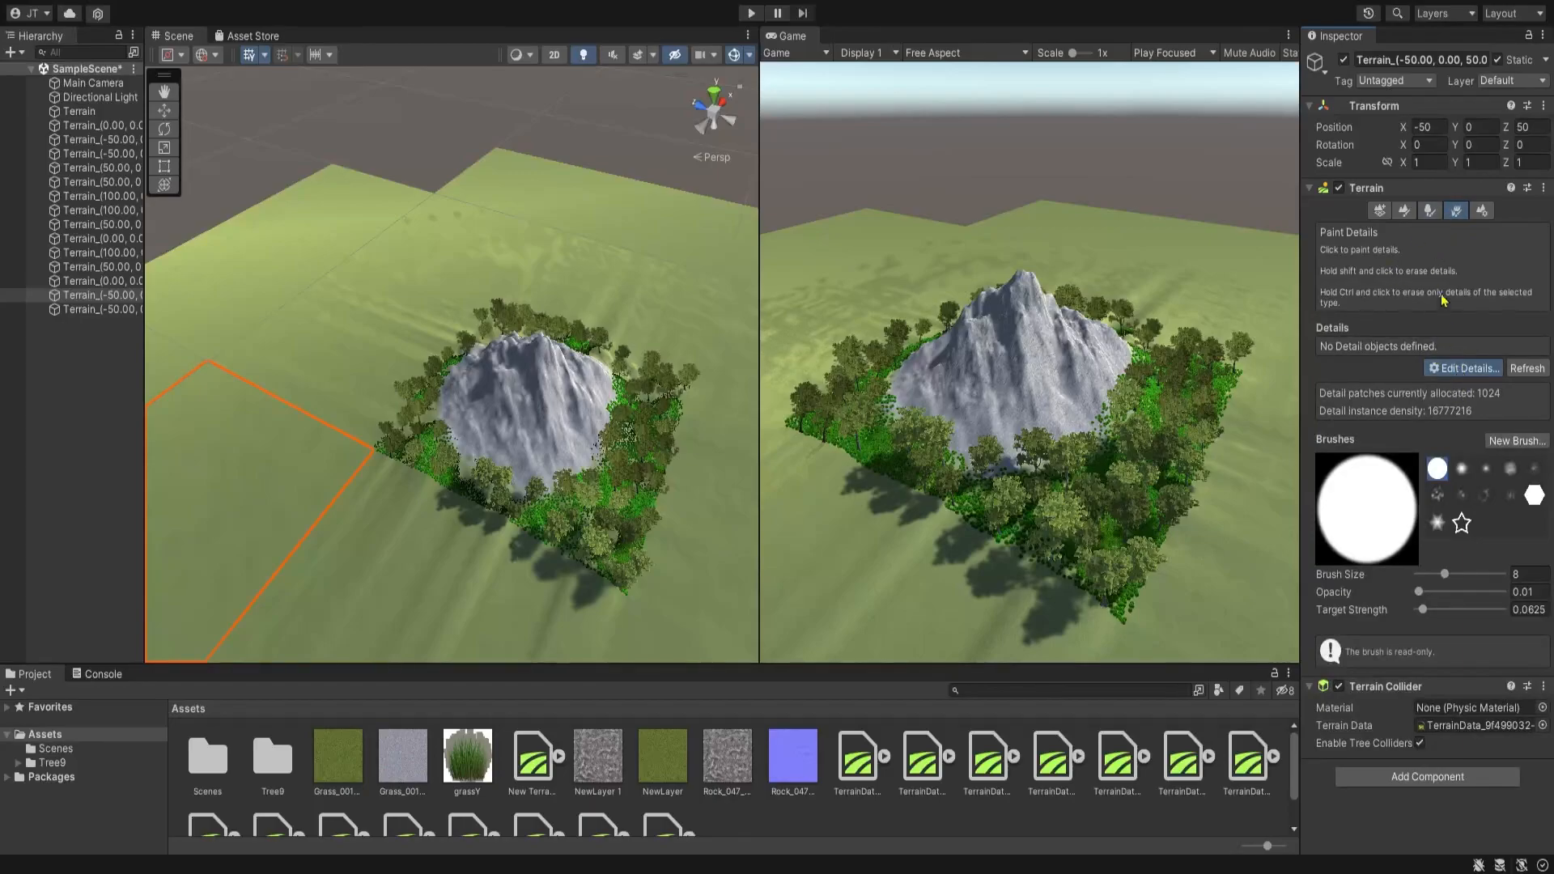
{"action": "left_click", "coordinate": [1424, 214]}
{"action": "left_click", "coordinate": [1405, 211]}
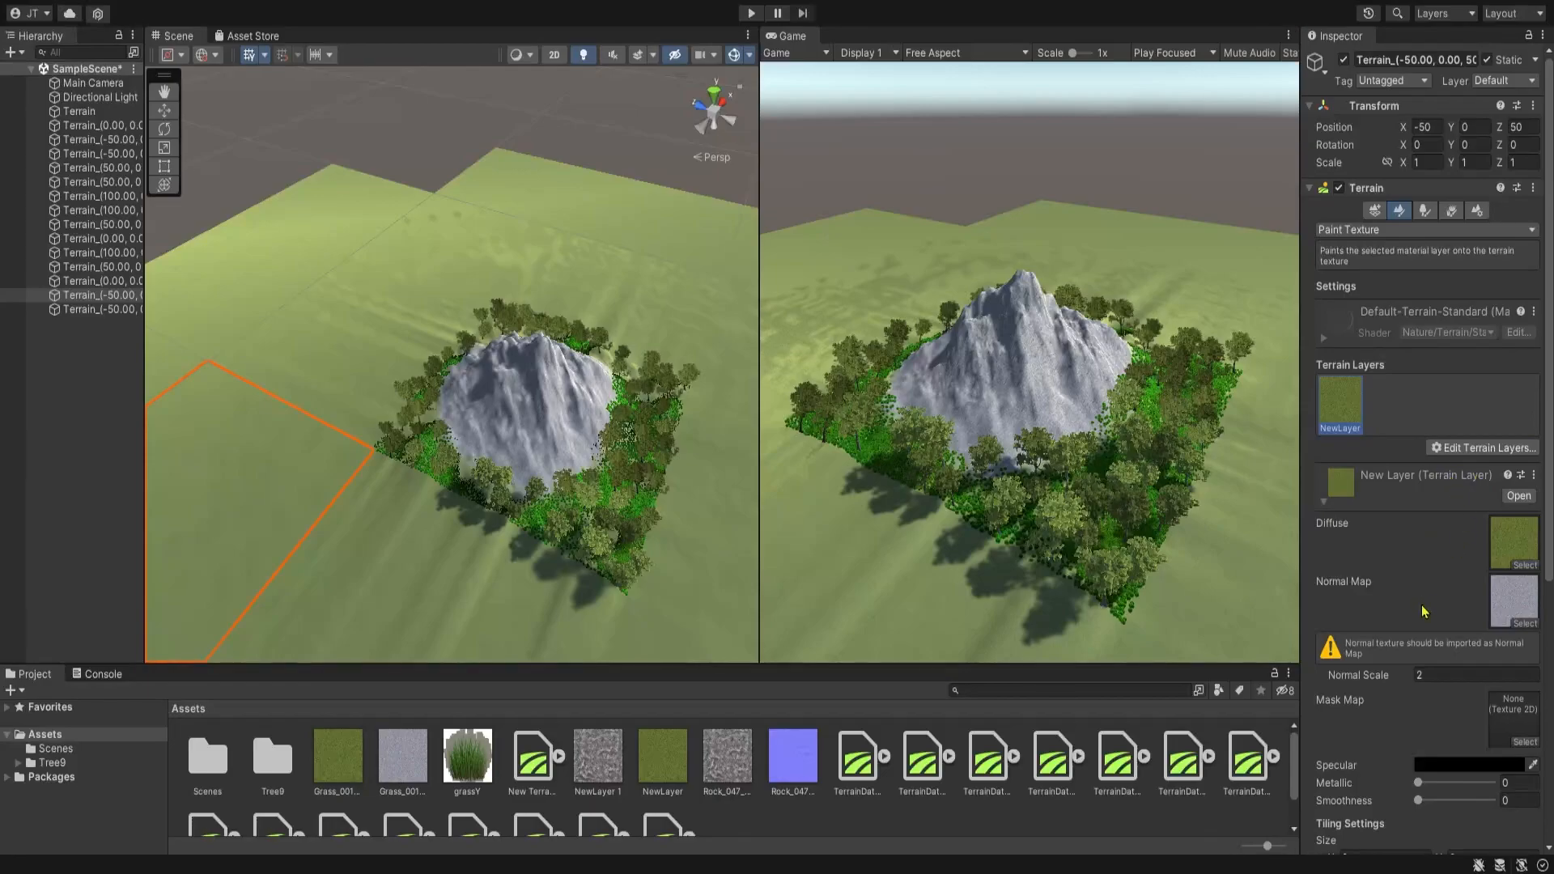
{"action": "left_click", "coordinate": [1393, 422]}
{"action": "mouse_move", "coordinate": [336, 566]}
{"action": "left_mouse_down"}
{"action": "mouse_move", "coordinate": [426, 541]}
{"action": "mouse_move", "coordinate": [264, 485]}
{"action": "mouse_move", "coordinate": [250, 340]}
{"action": "left_mouse_up"}
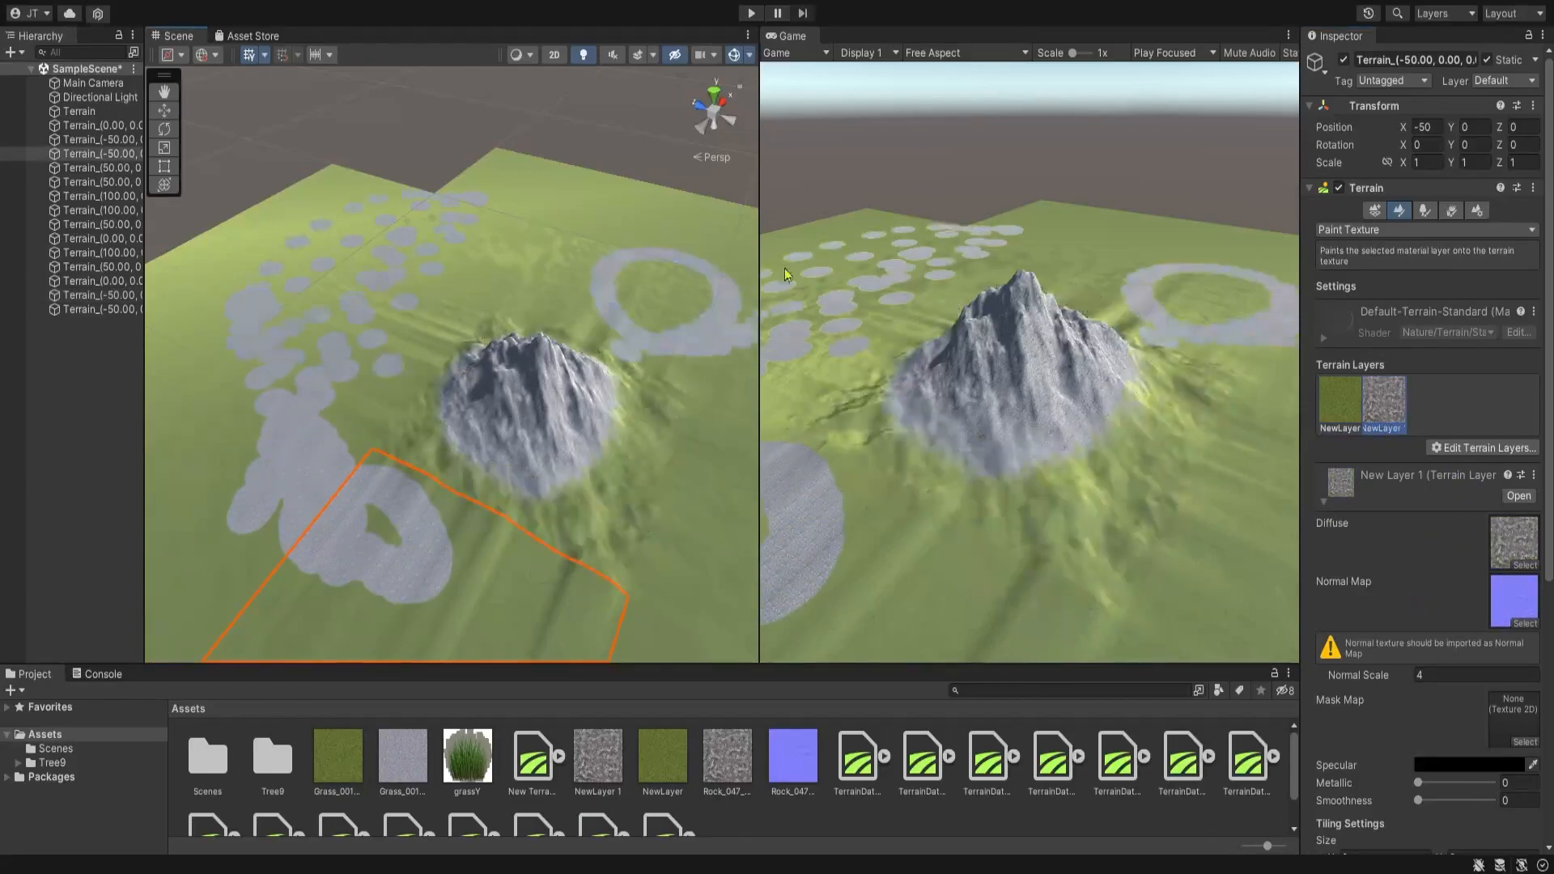
{"action": "left_click_drag", "start_coordinate": [592, 386], "coordinate": [473, 508]}
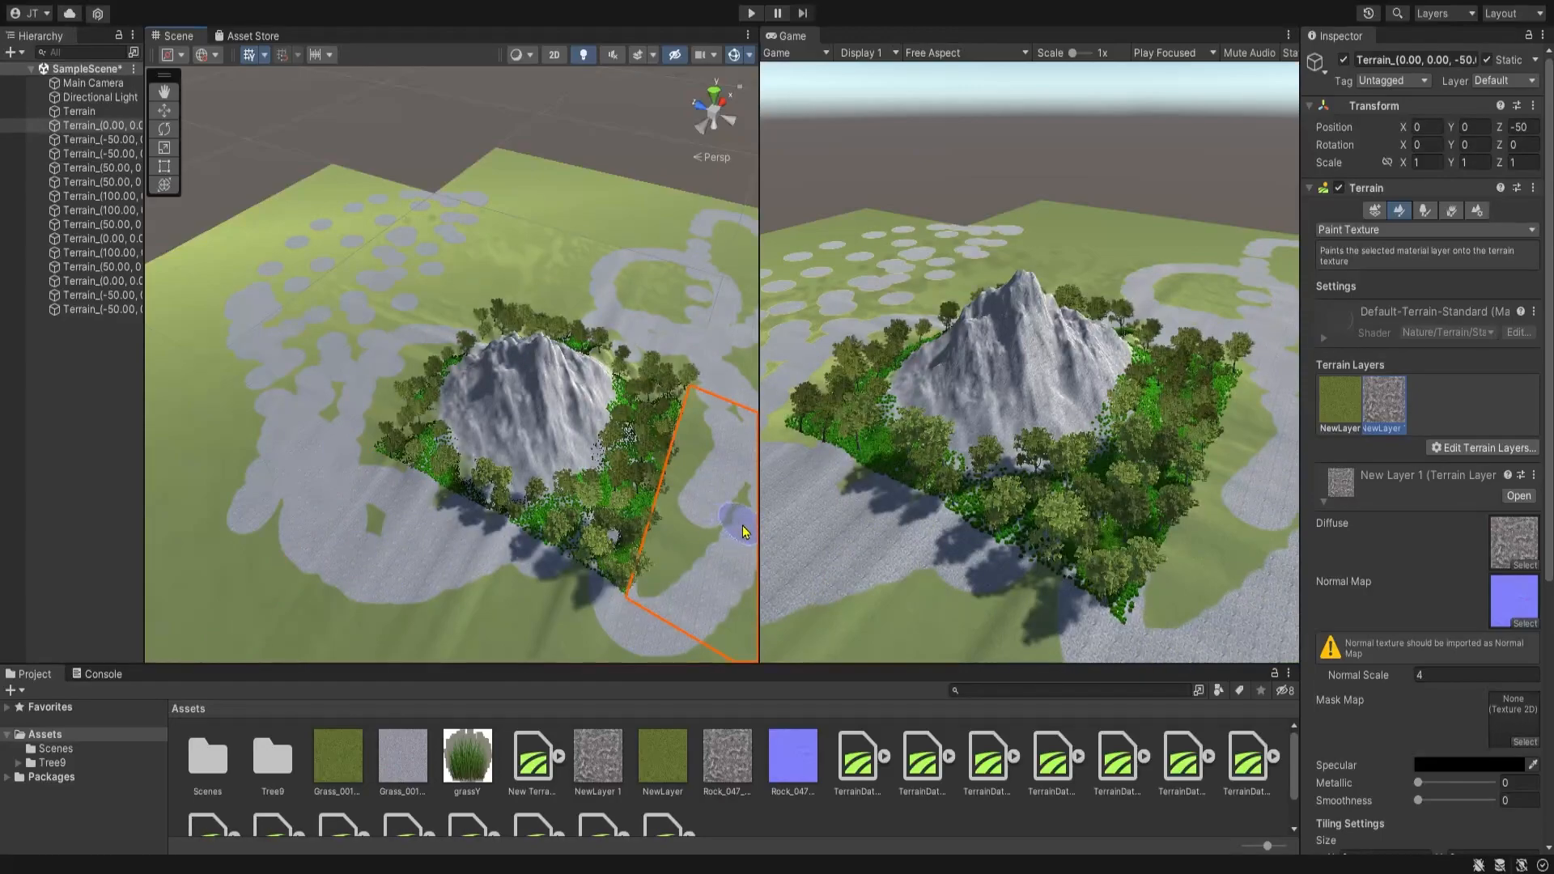
{"action": "left_click_drag", "start_coordinate": [728, 526], "coordinate": [642, 460], "text": "alt"}
Look through the tree and detail painting options of a neighbor terrain and the Tree9 folder, and play the scene
{"action": "right_click_drag", "start_coordinate": [624, 376], "coordinate": [652, 330]}
{"action": "left_click", "coordinate": [1425, 212]}
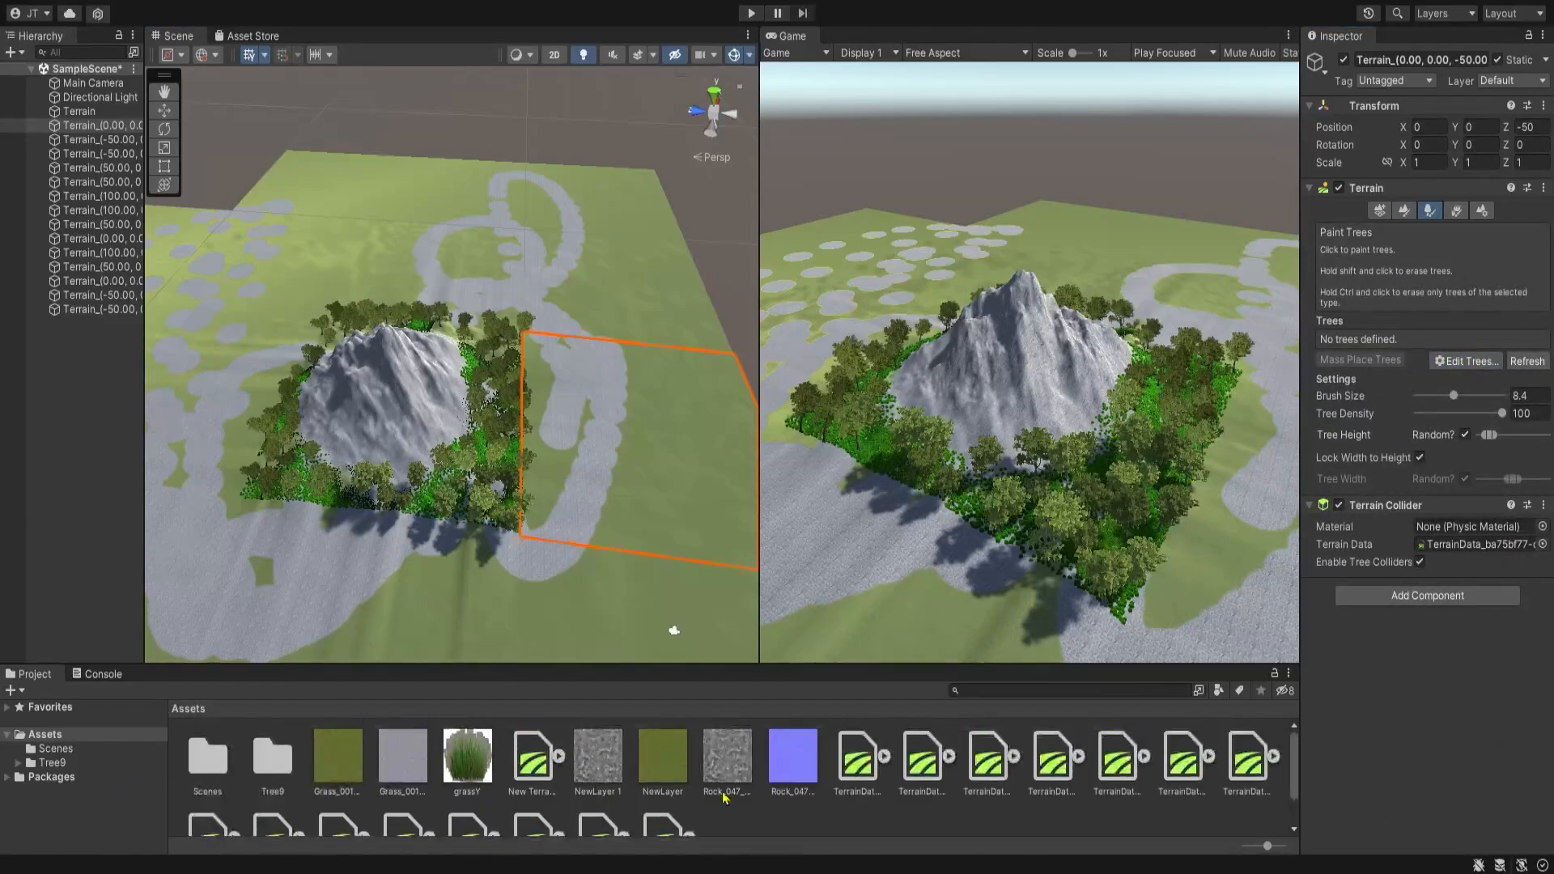
{"action": "left_click", "coordinate": [53, 763]}
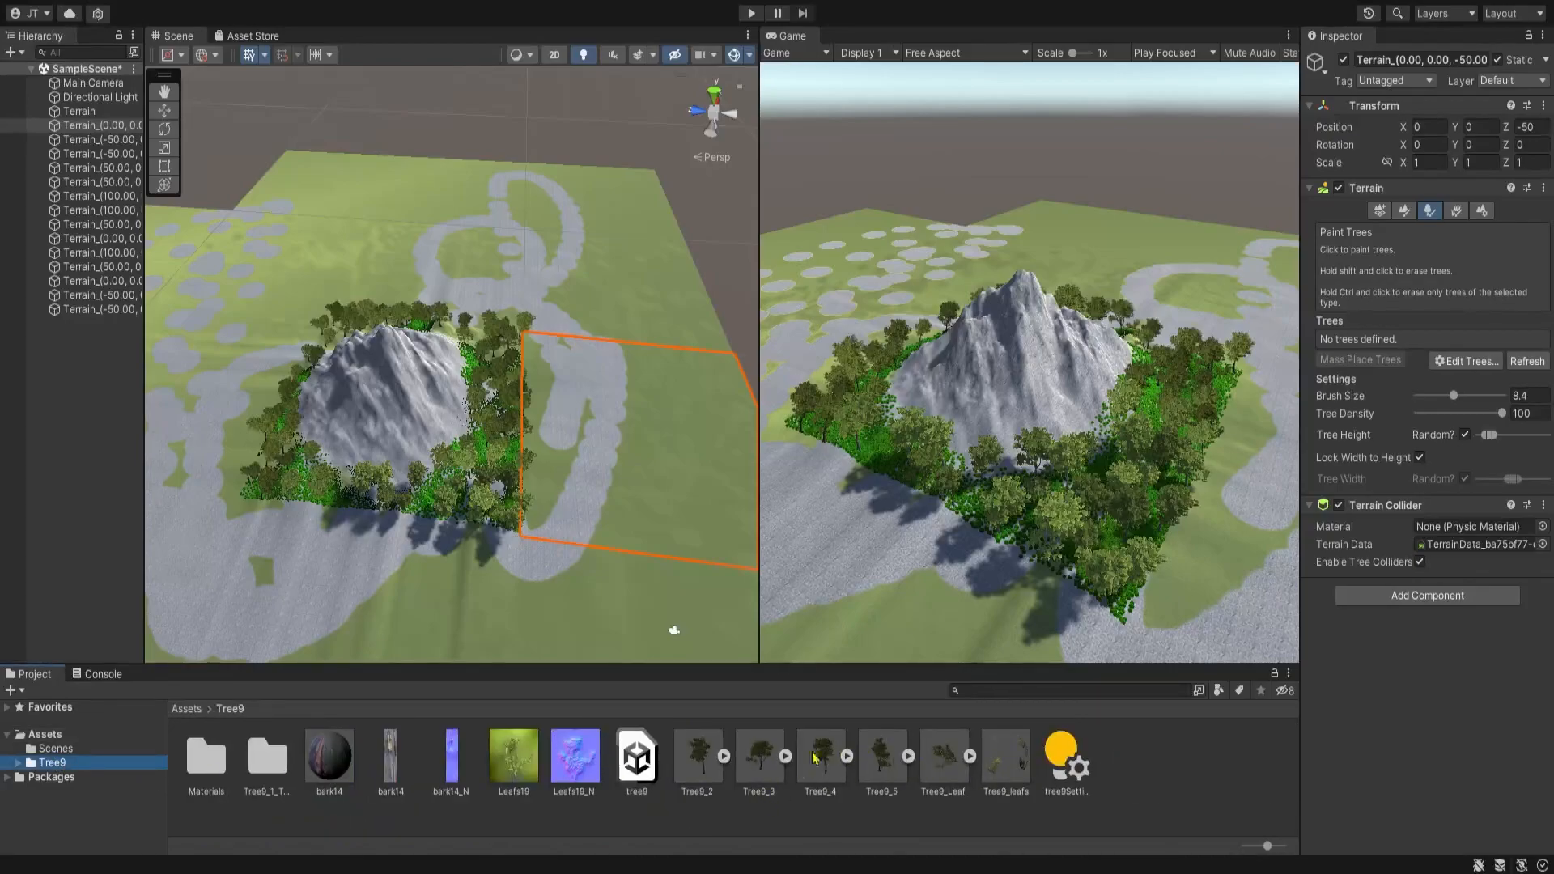
{"action": "left_click", "coordinate": [1456, 211]}
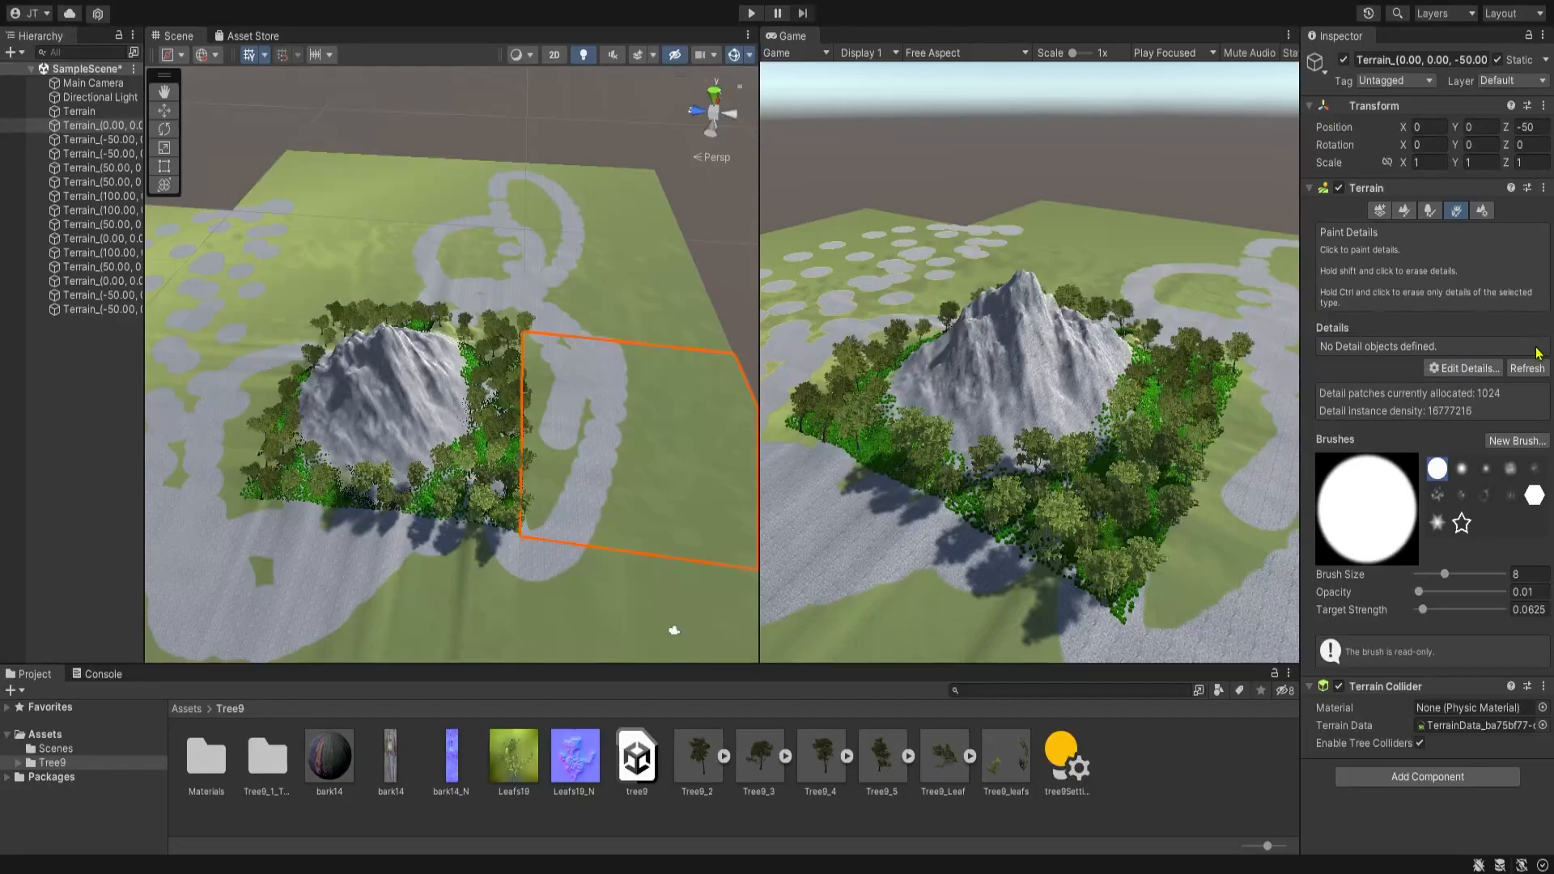
{"action": "key", "text": "ctrl+p"}
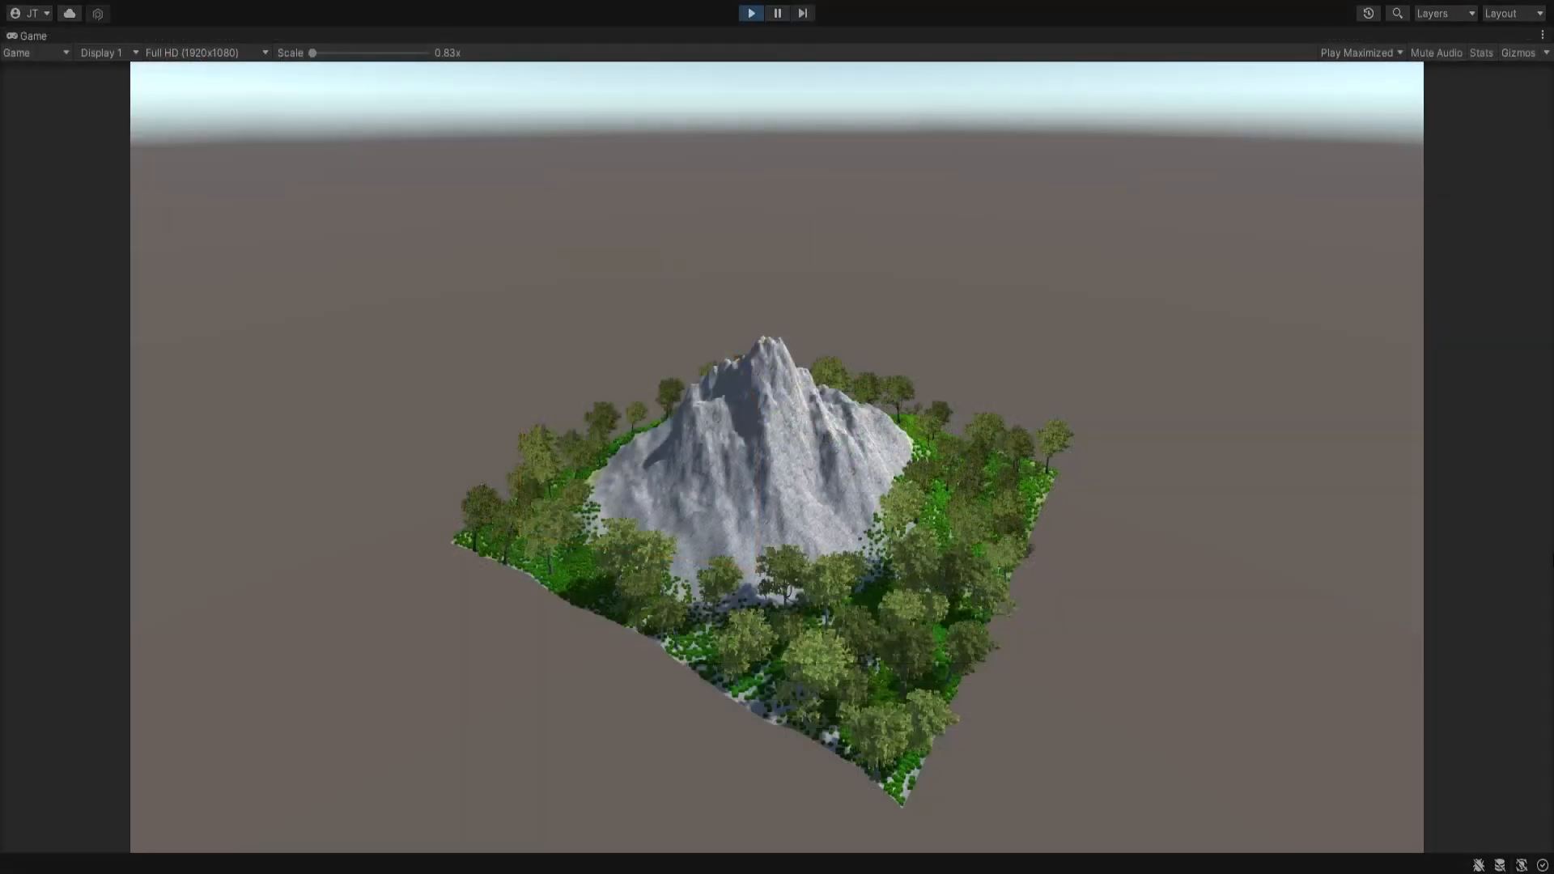